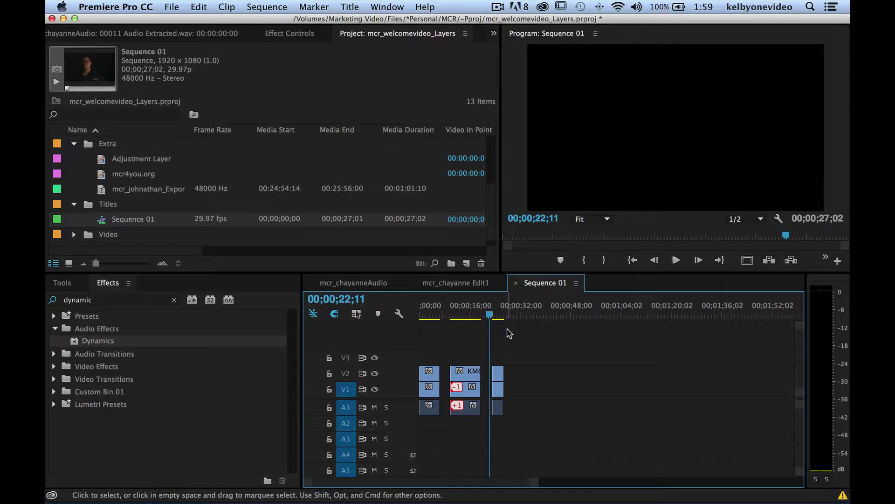
Hide video track V2 and review the clips and gaps along Sequence 01.
left_click(438, 313)
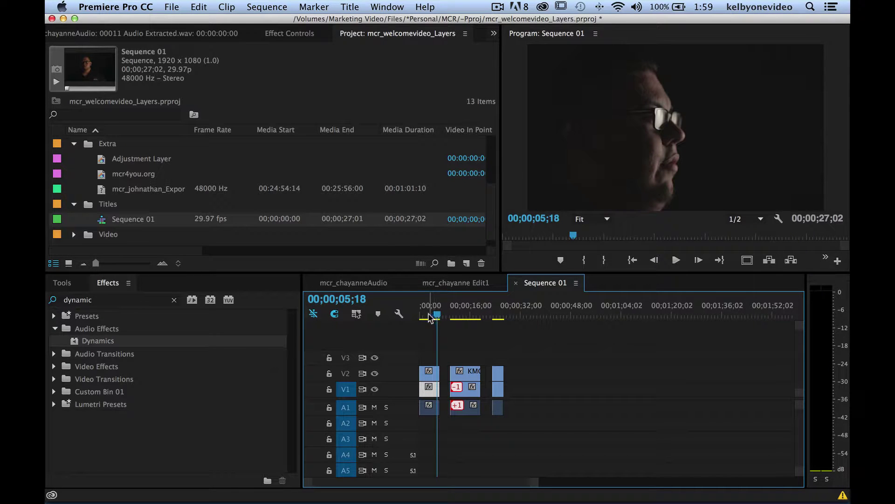
left_click(428, 314)
left_click(452, 313)
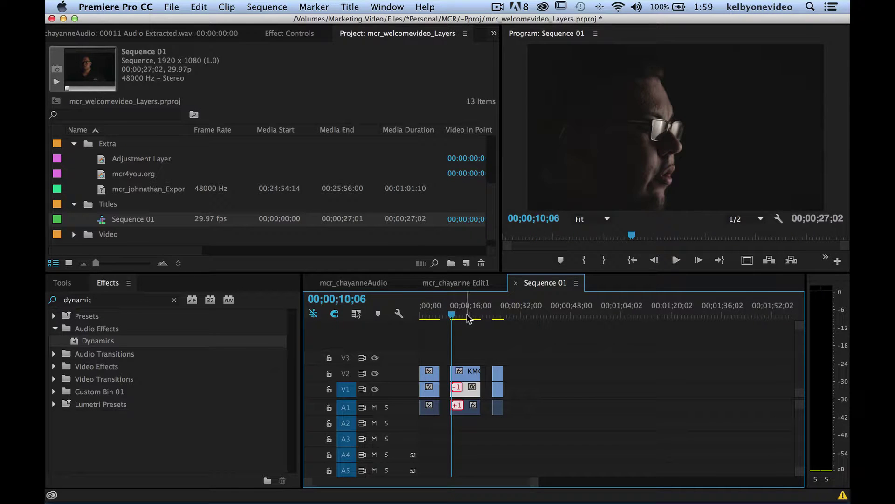
left_click(375, 373)
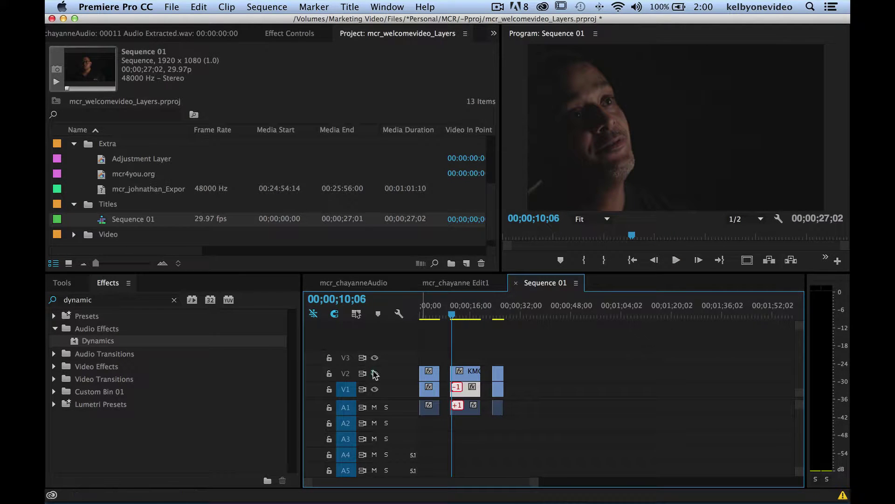
left_click(477, 315)
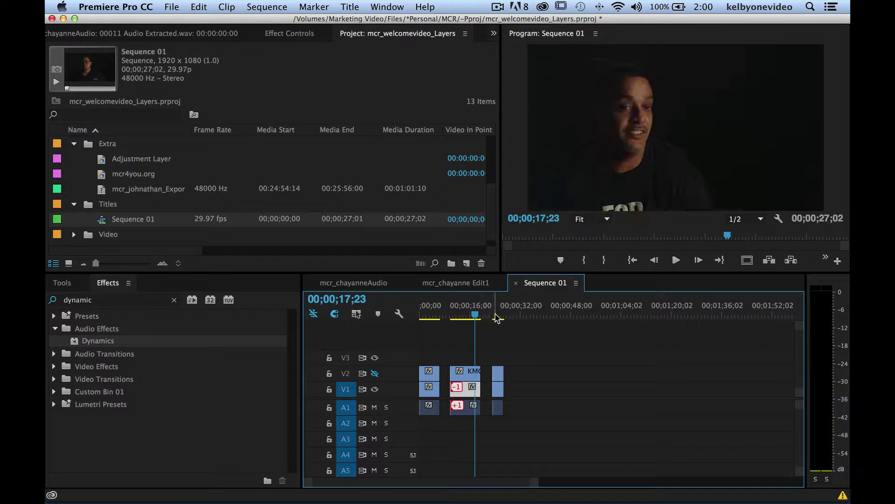
left_click(495, 315)
left_click(498, 317)
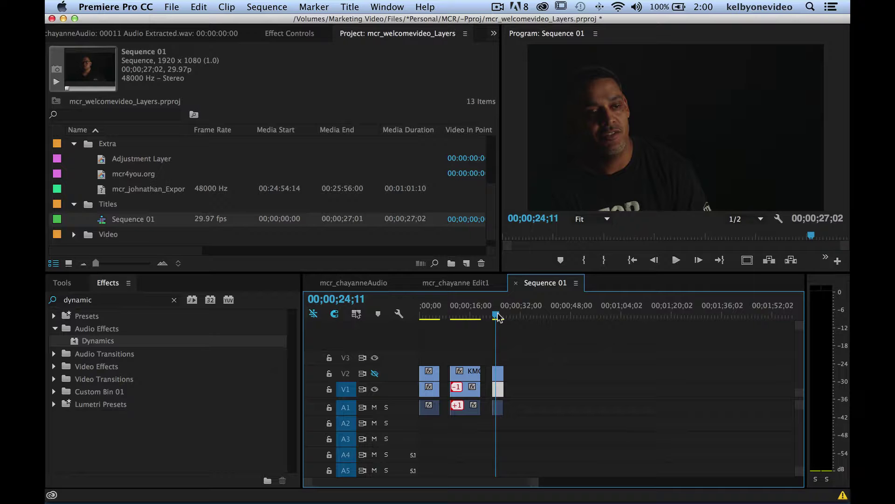
left_click(440, 315)
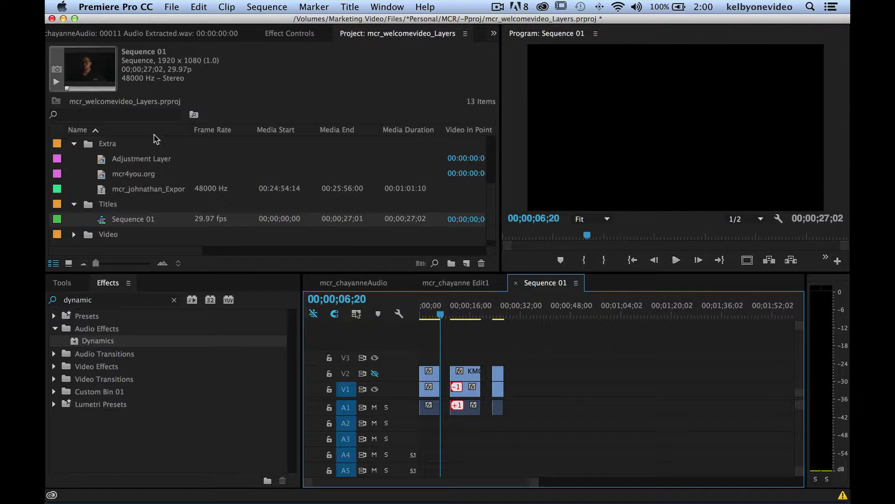
Create a 1920 x 1080 Black Video at 29.97fps Drop-Frame with square pixels and place it on V3 in the gap after the first clip.
left_click(75, 143)
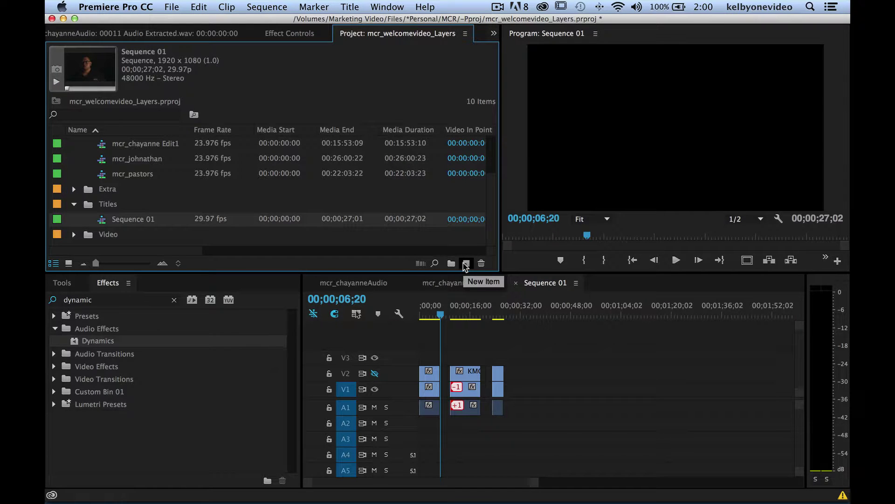
left_click(466, 264)
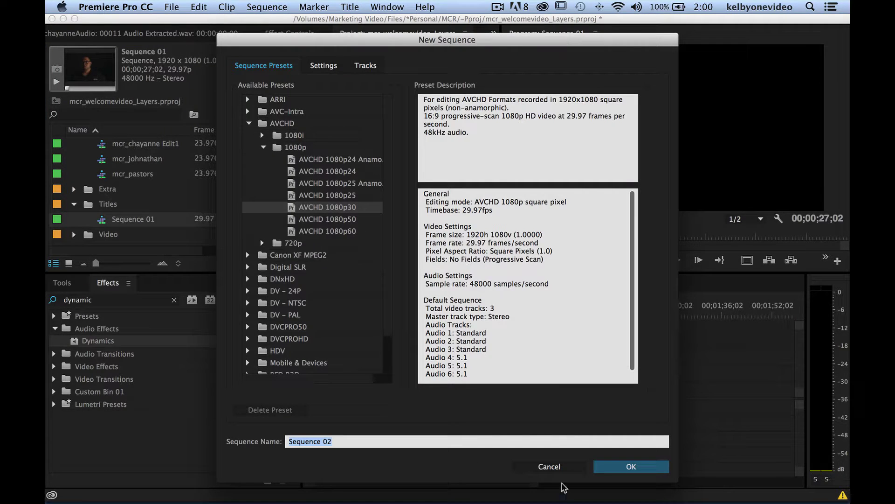
left_click(558, 468)
left_click(465, 264)
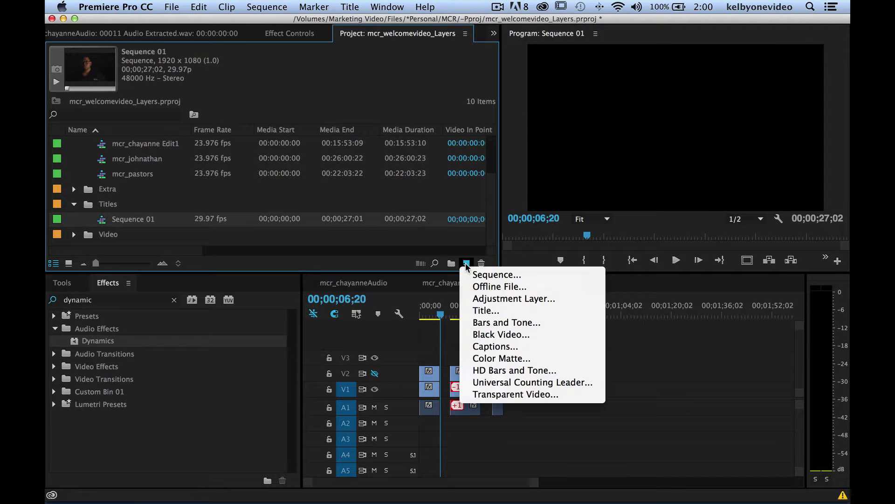
left_click(513, 334)
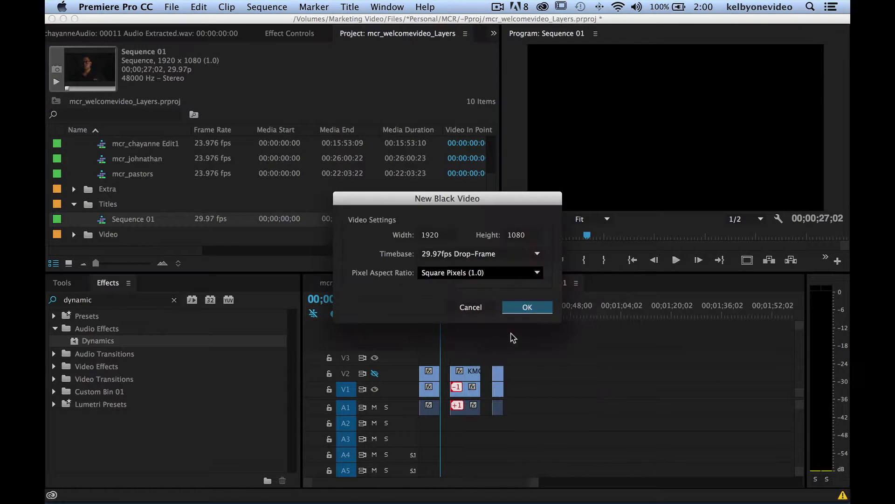
left_click(528, 308)
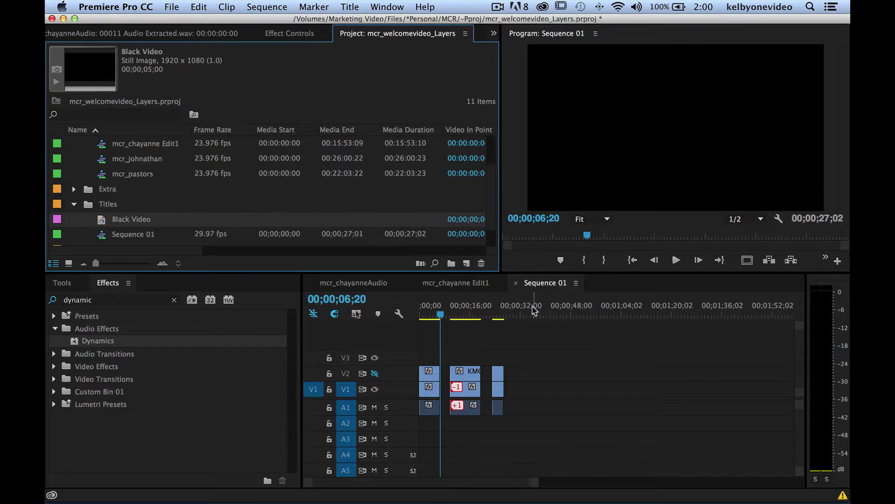
left_click_drag(114, 228, 449, 359)
left_click_drag(446, 312, 443, 313)
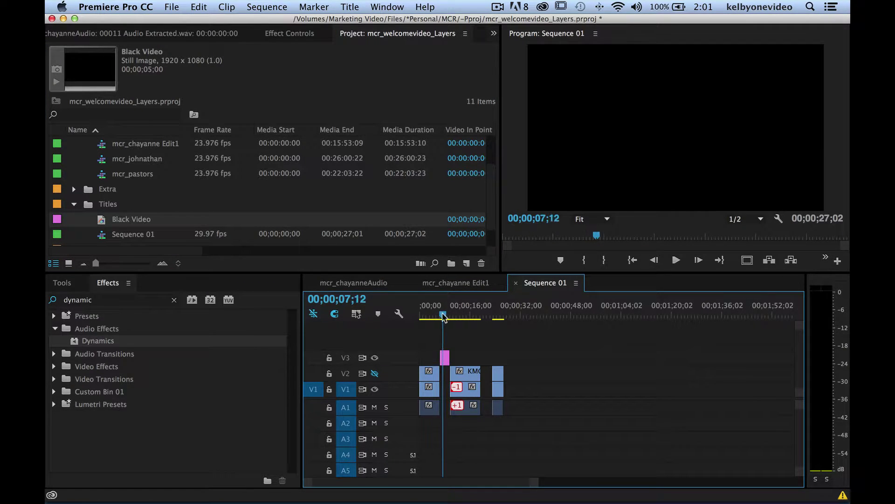
Replace the Black Video clip on V3 with an After Effects composition, switching to After Effects.
left_click_drag(477, 344, 429, 355)
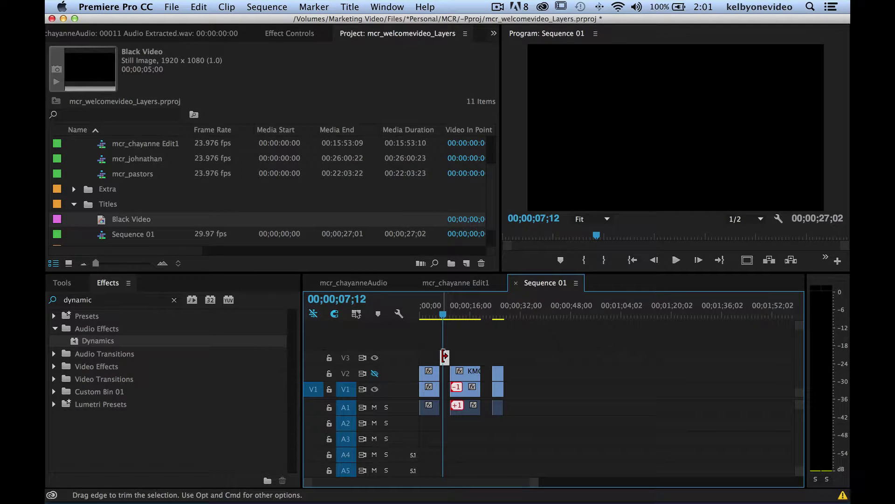
right_click(444, 358)
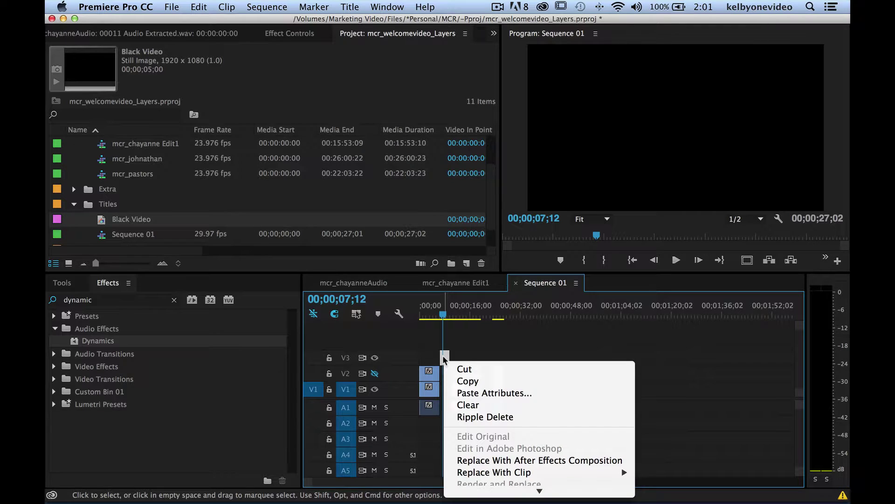
scroll(549, 449, "down", 2)
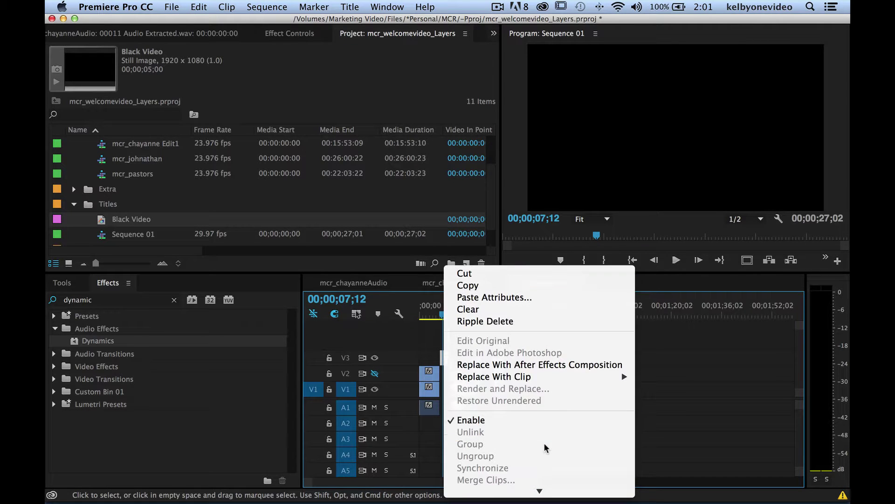
left_click(543, 369)
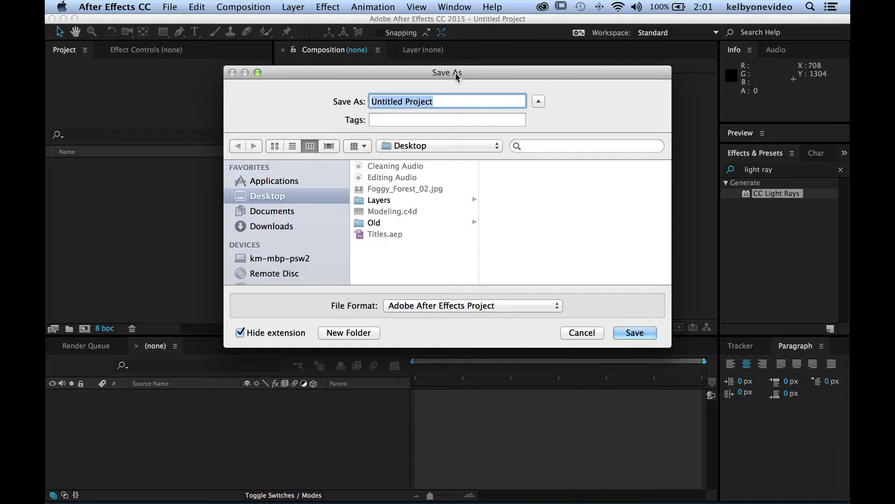
Save the new After Effects project on the Desktop as Titles_Woking.
left_click_drag(456, 76, 440, 70)
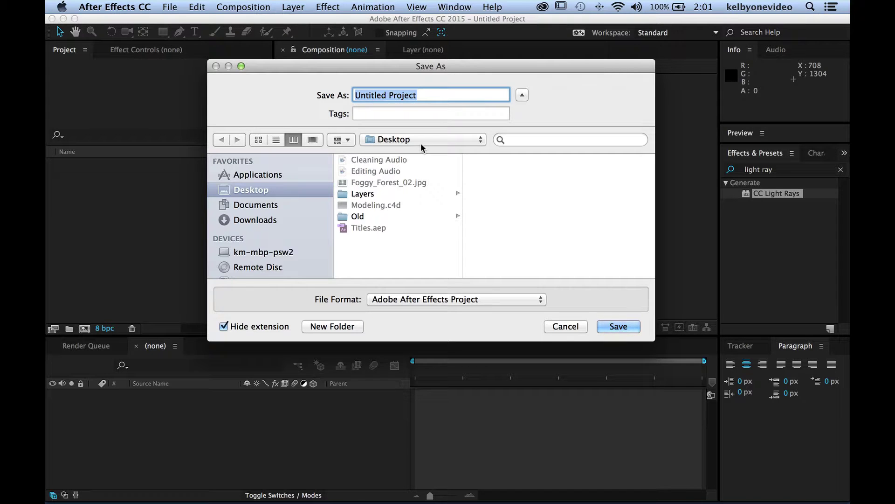
type("Titles")
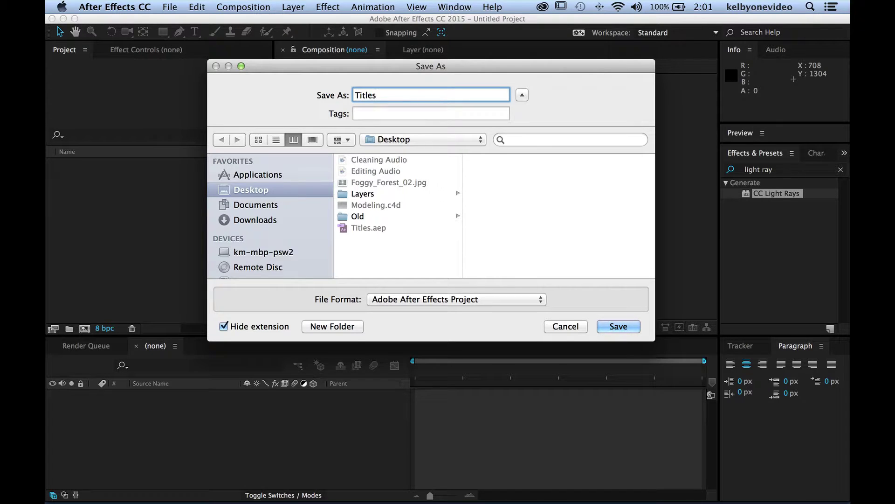
type("_Woking")
key("Return")
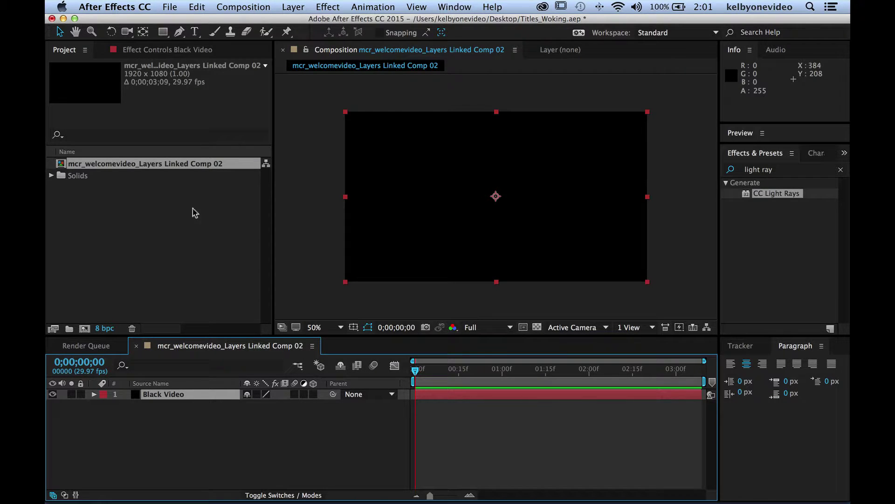
Examine the linked composition in the project and its Black Video layer in the timeline.
left_click(154, 225)
left_click(146, 167)
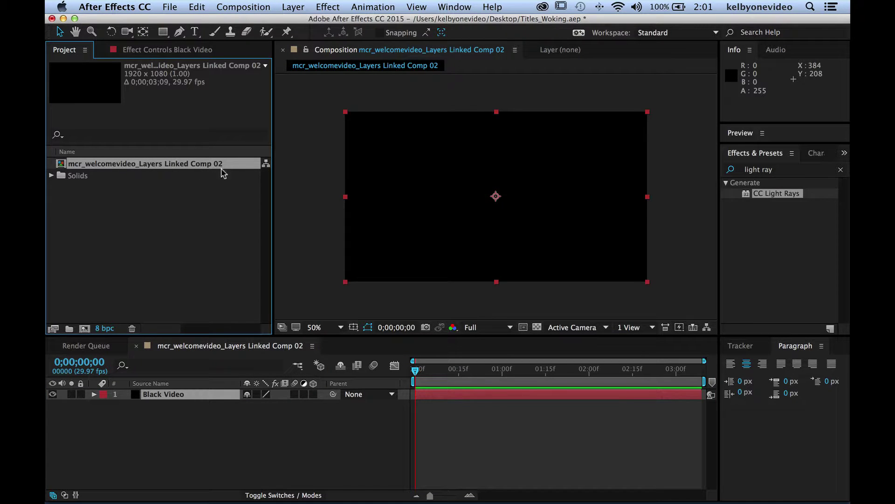
double_click(59, 163)
left_click(196, 394)
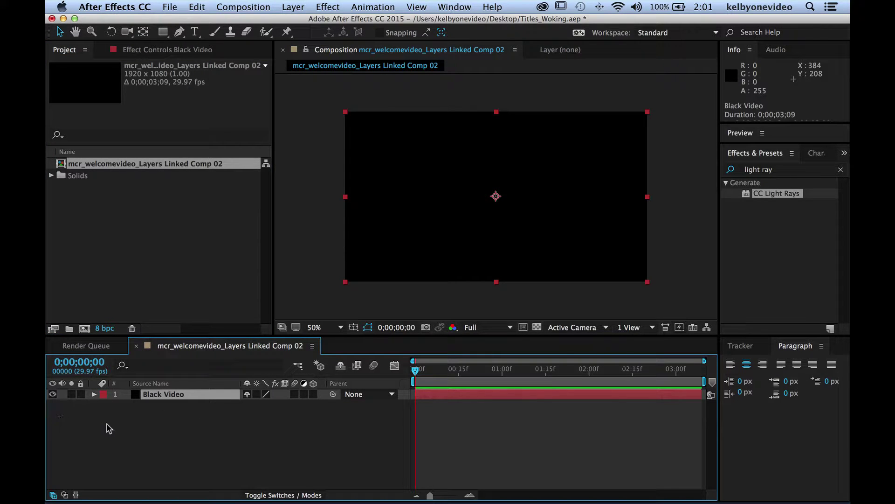
left_click_drag(568, 369, 334, 380)
left_click(195, 414)
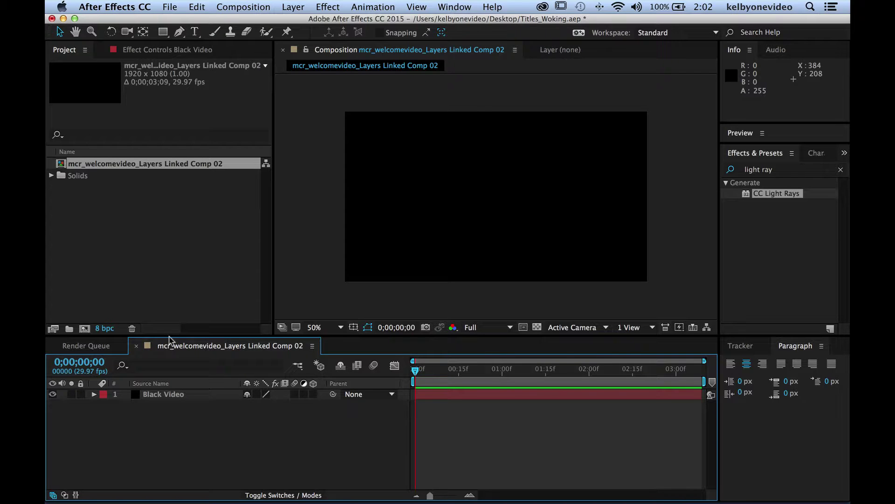
Add a text layer reading "IN A TIME WHERE" in the composition, left of and slightly above the frame's centre.
left_click(195, 32)
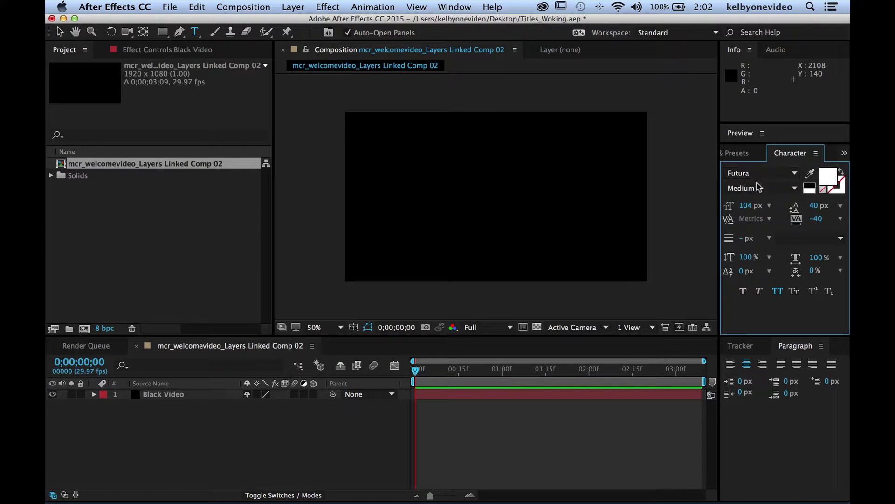
left_click(443, 184)
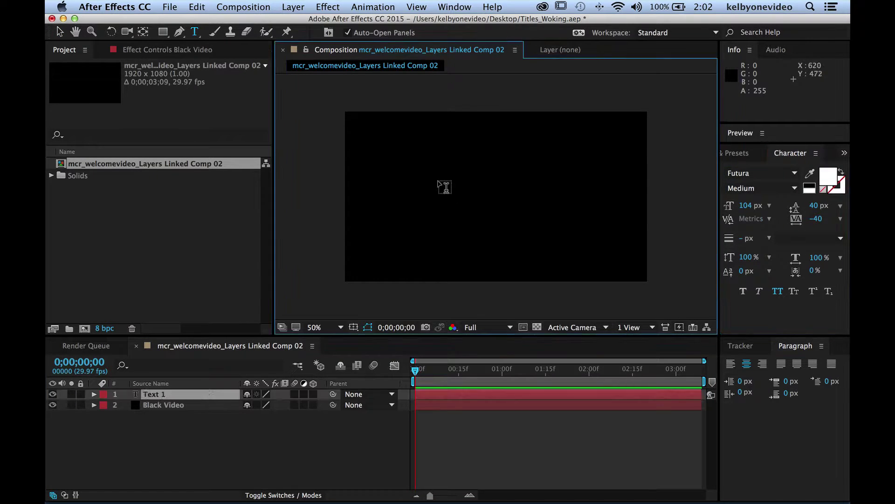
type("IN")
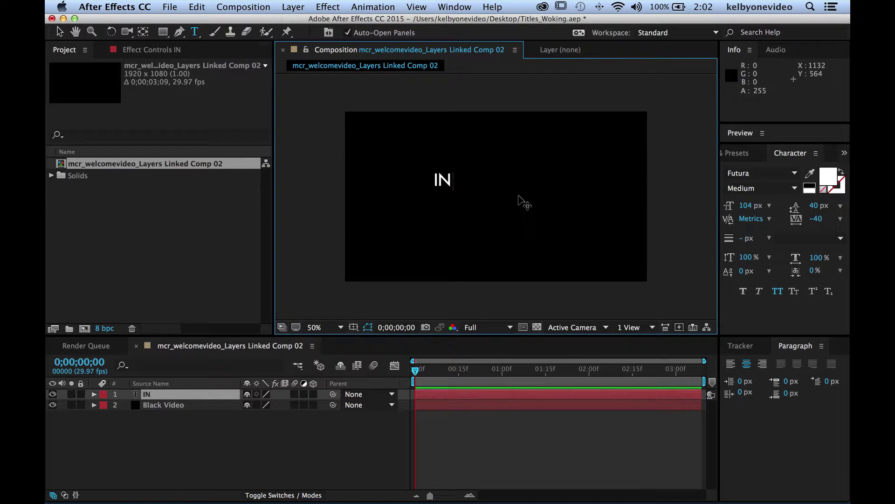
type(" A T")
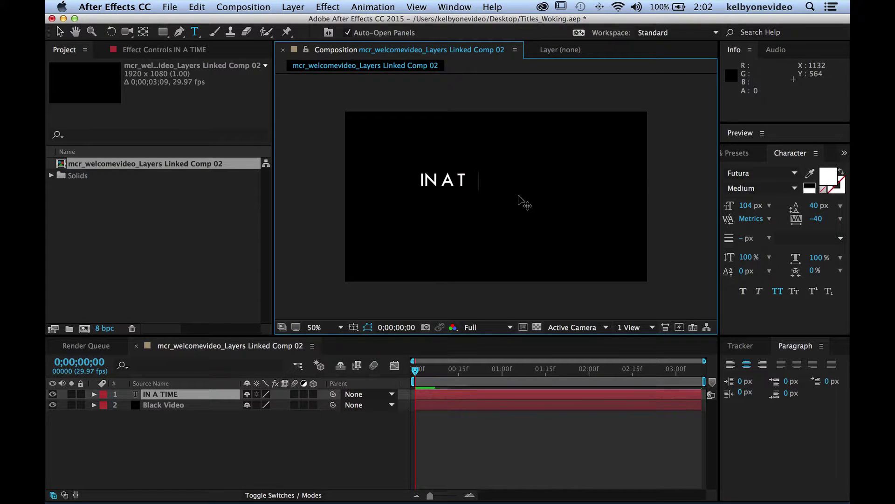
type("IME WHERE")
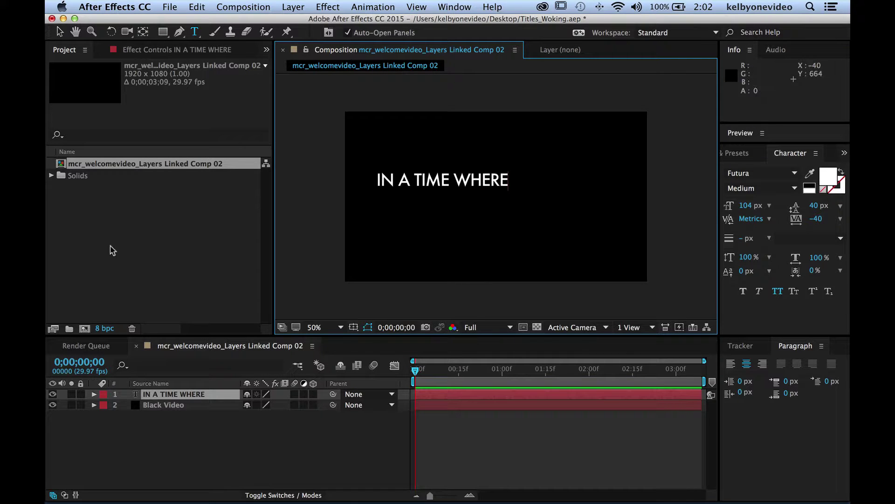
Duplicate the "IN A TIME WHERE" text layer and change the copy's text to "WE NEEDED HELP".
left_click(199, 394)
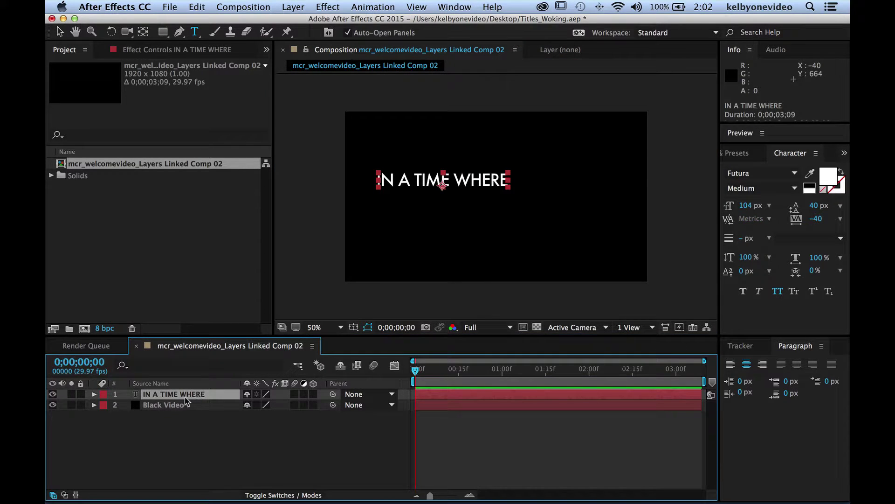
key("super+d")
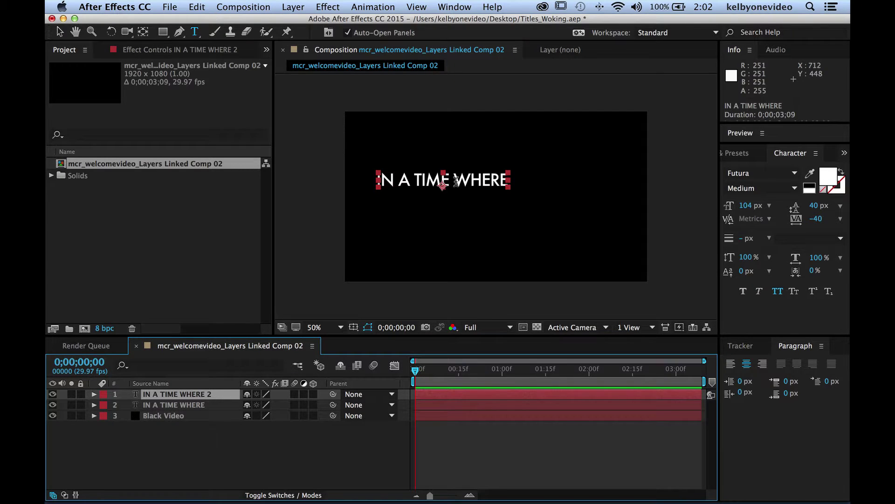
triple_click(454, 191)
type("WE NEEDED HEP")
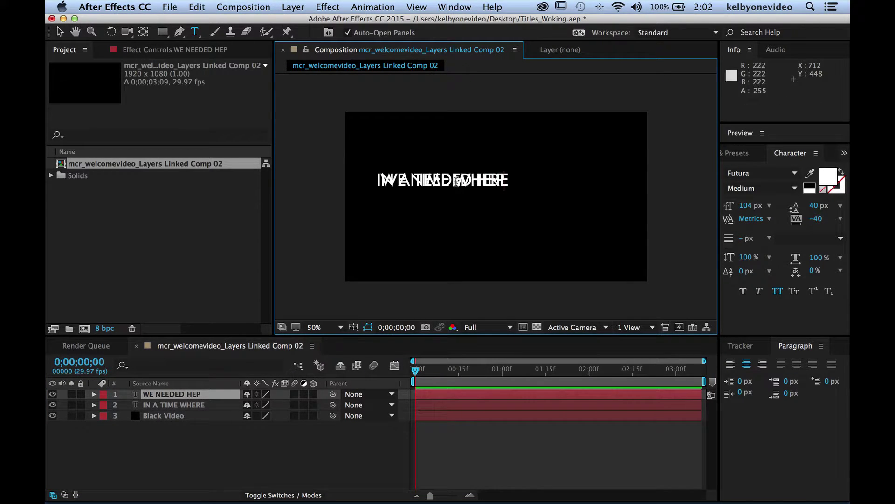
key("BackSpace")
type("LP")
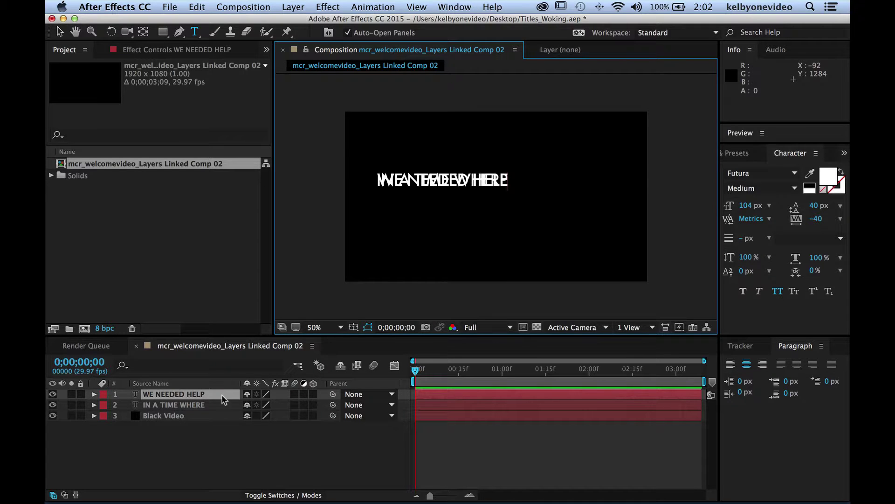
left_click(236, 421)
Move the "WE NEEDED HELP" layer directly below the first text line, to about position 620, 576.
left_click(192, 394)
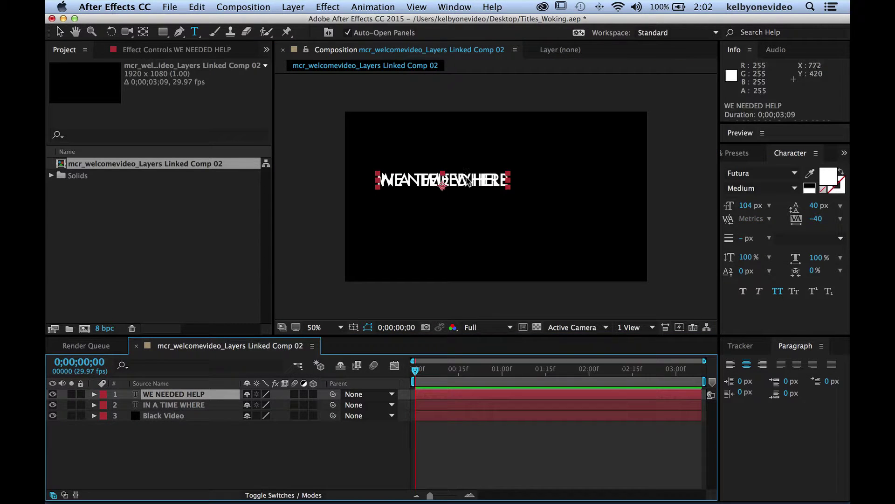
key("v")
left_click_drag(464, 179, 462, 195)
key("Return")
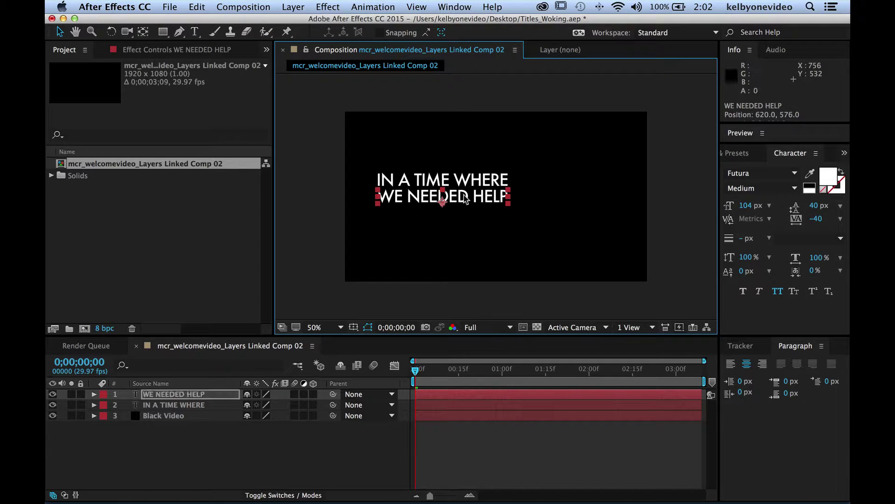
Show the title and action safe guides and move both text layers together to the frame's centre, the first line at about 956, 516.
left_click(202, 403, "shift")
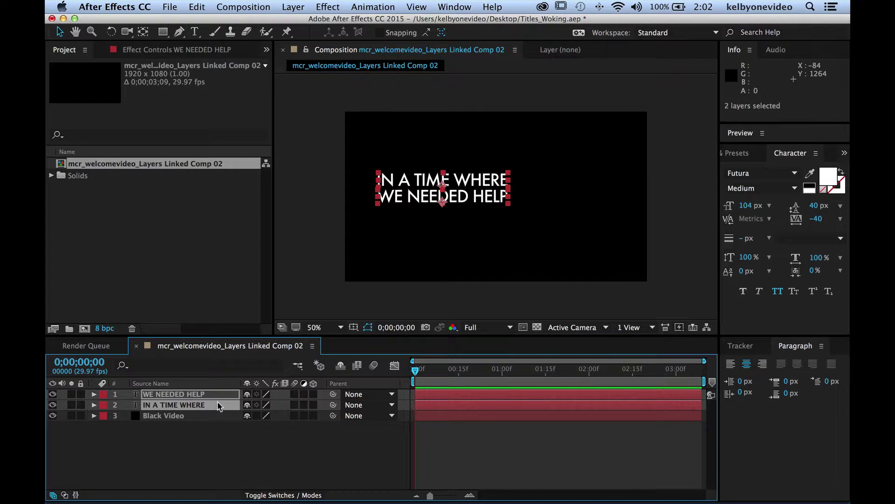
key("apostrophe")
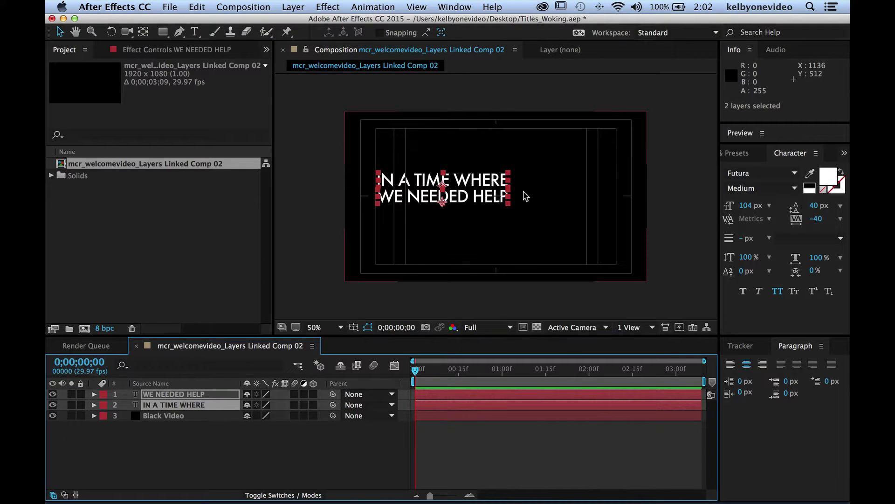
scroll(526, 196, "up", 8)
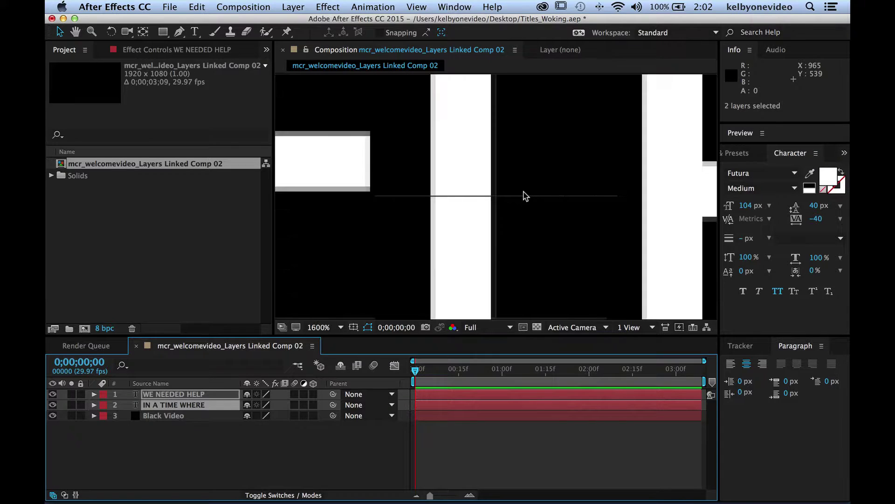
scroll(526, 196, "down", 1)
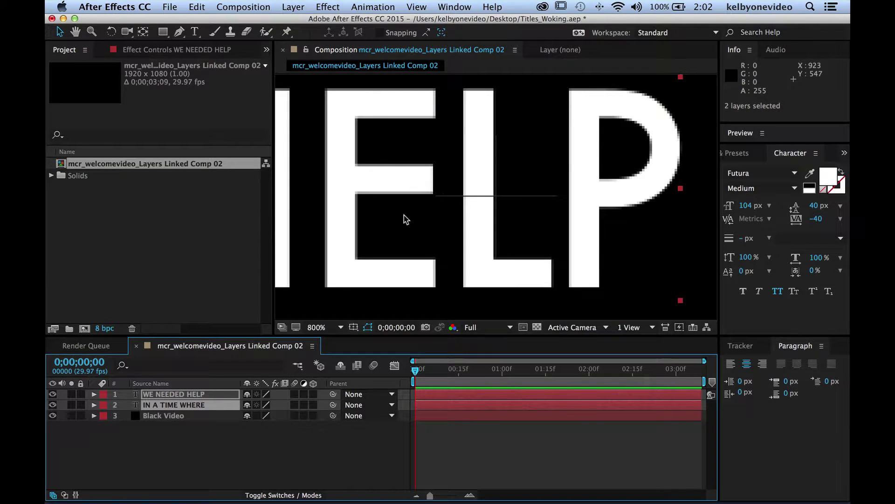
scroll(410, 219, "down", 3)
scroll(409, 219, "down", 1)
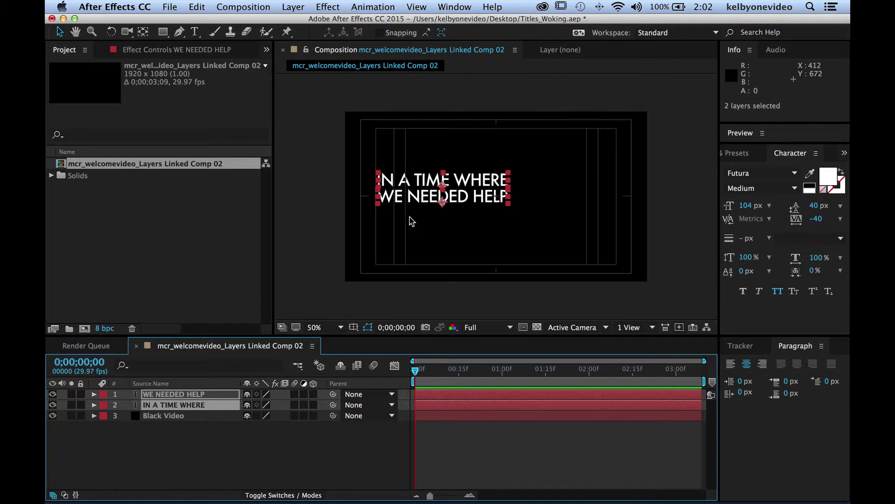
left_click_drag(479, 179, 525, 182)
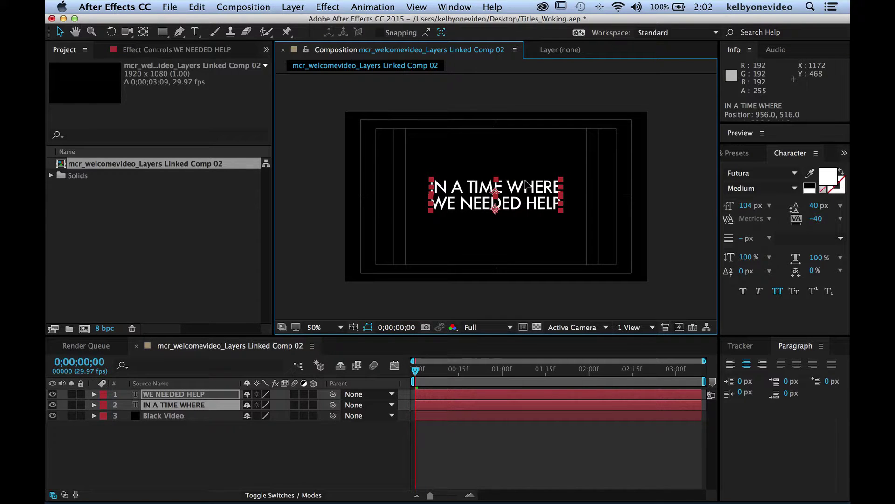
left_click(232, 440)
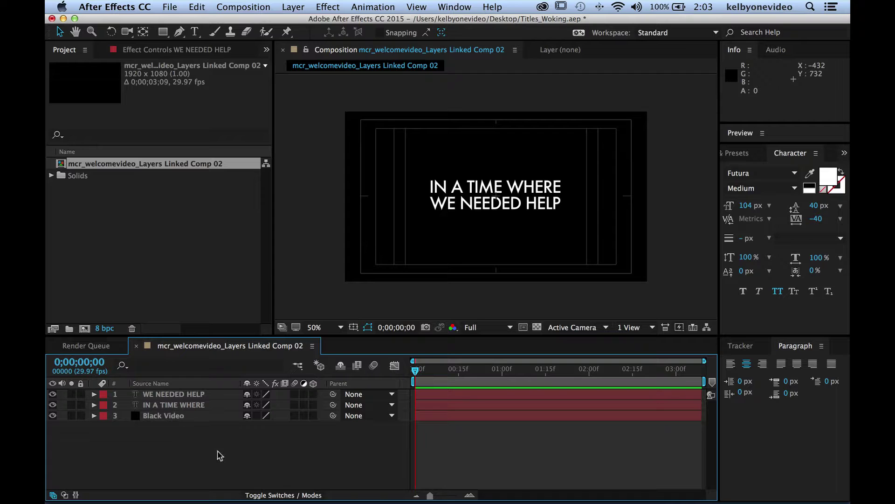
Duplicate the Black Video layer and apply the Lens Flare effect to the upper copy.
left_click(163, 416)
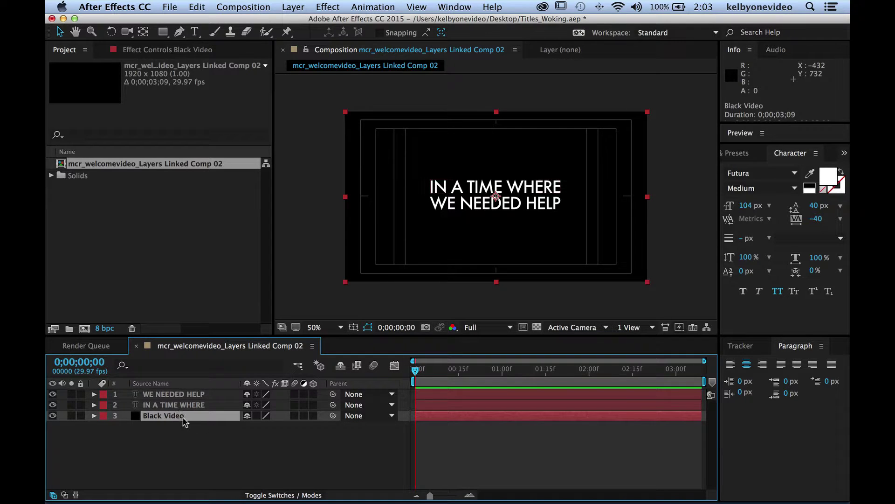
key("super+d")
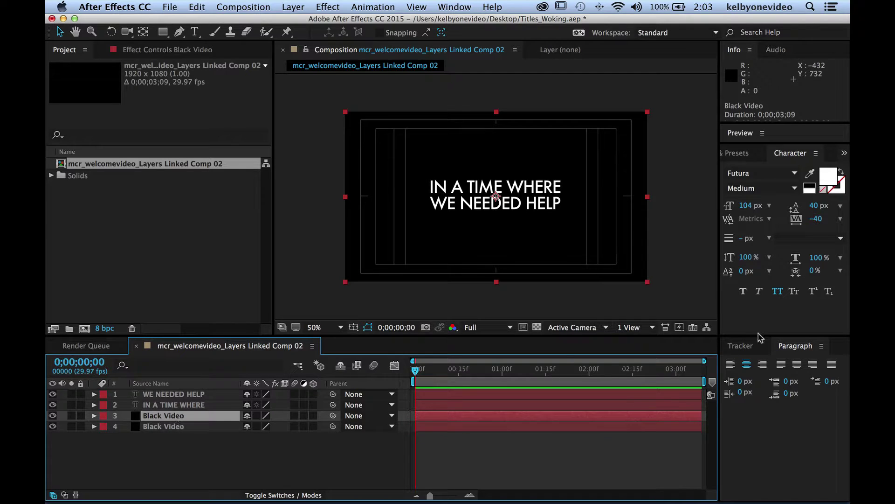
left_click(736, 159)
left_click(764, 171)
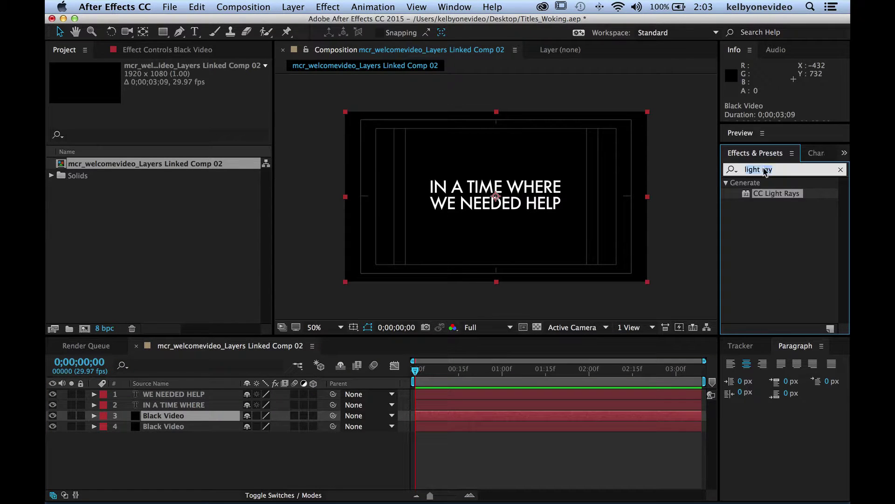
type("flare")
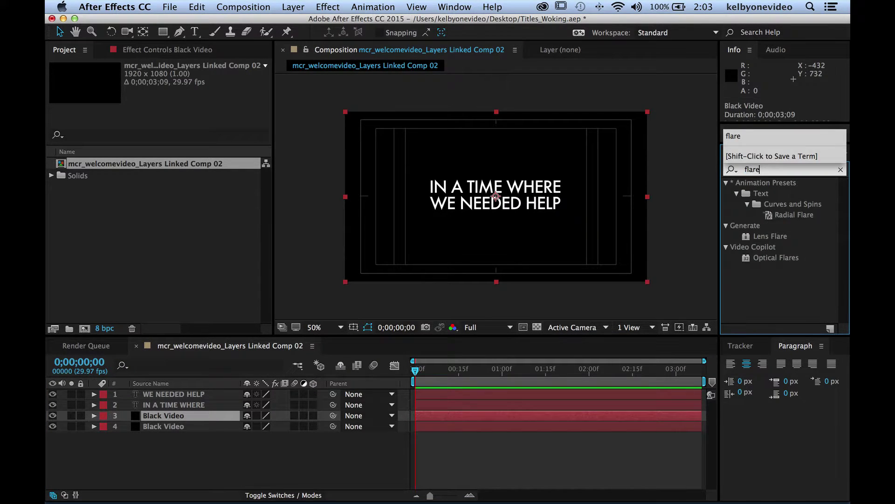
left_click(205, 439)
left_click(201, 416)
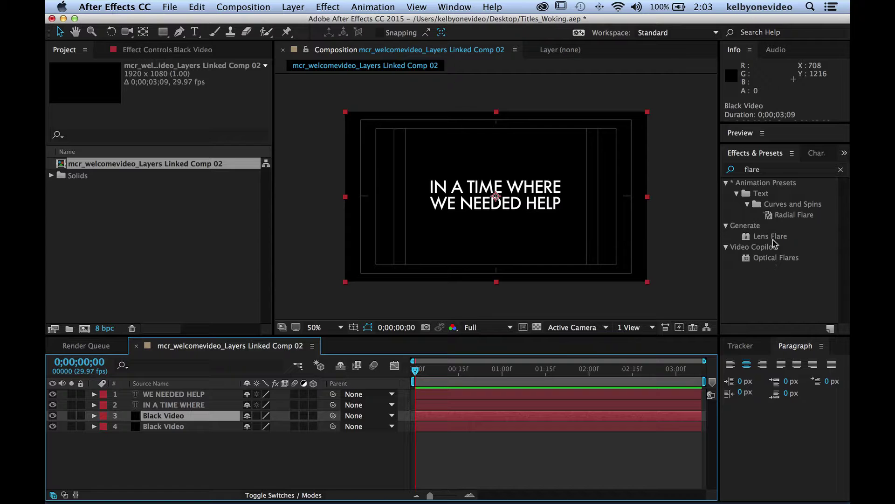
left_click_drag(773, 239, 177, 420)
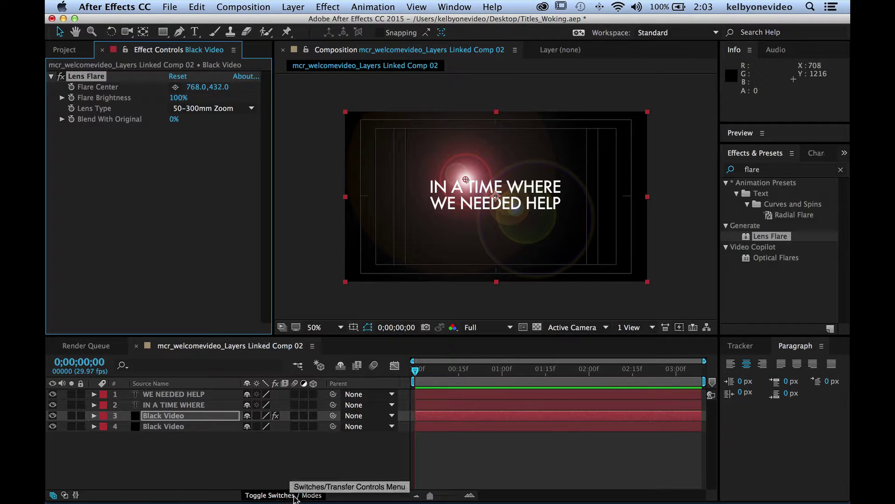
Set the upper Black Video layer's blending mode to Add and move its flare centre to the frame's lower edge, at about 968, 1072.
left_click(275, 496)
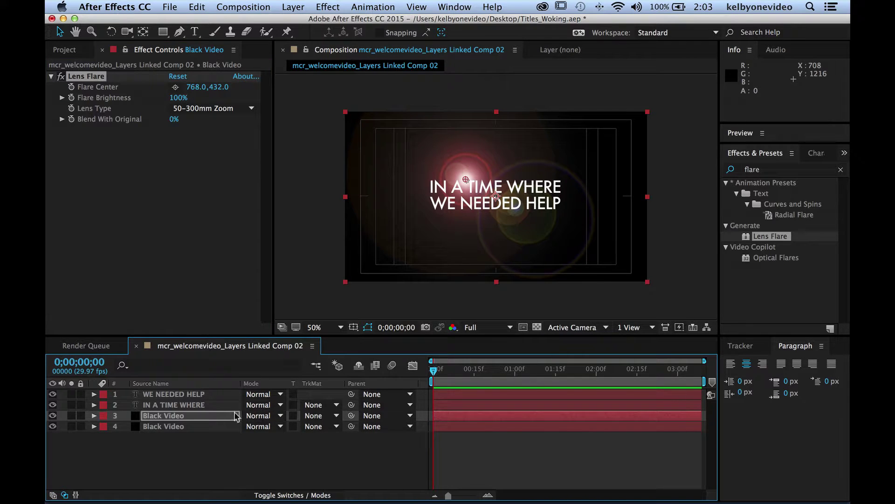
left_click(280, 415)
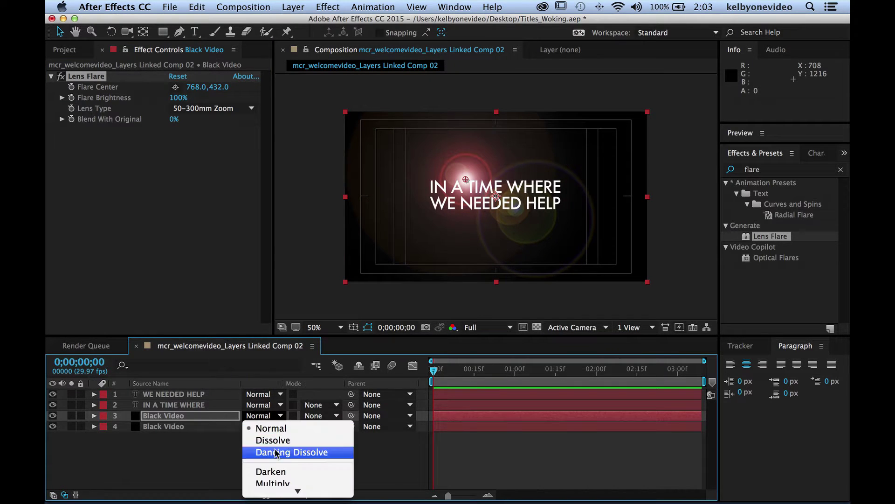
left_click(276, 374)
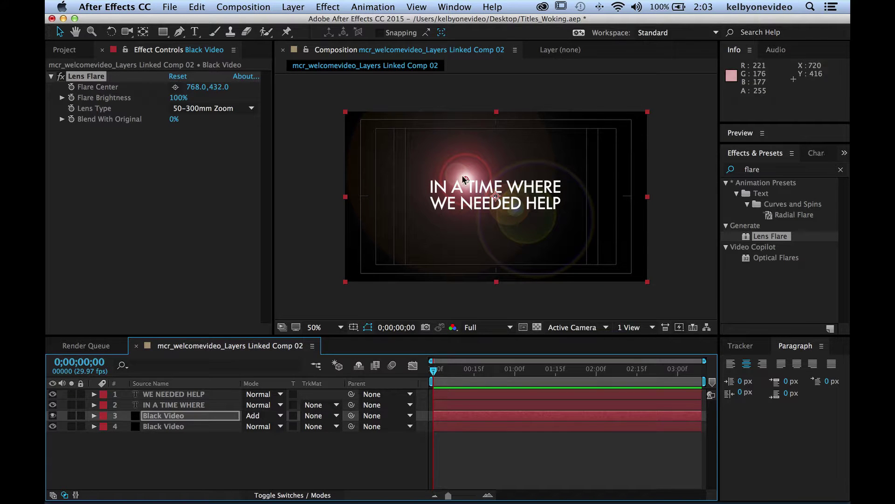
left_click_drag(466, 179, 497, 282)
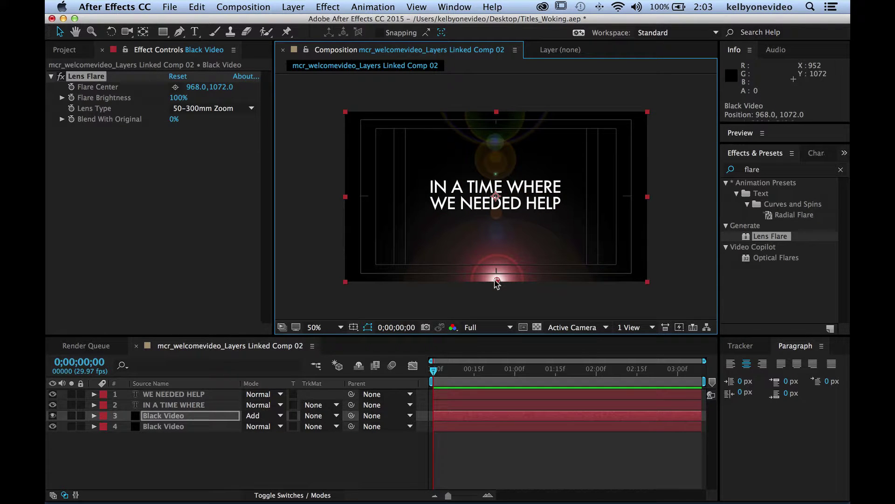
Find the CC Light Rays effect and apply it to the Black Video layer that carries the lens flare.
left_click(786, 171)
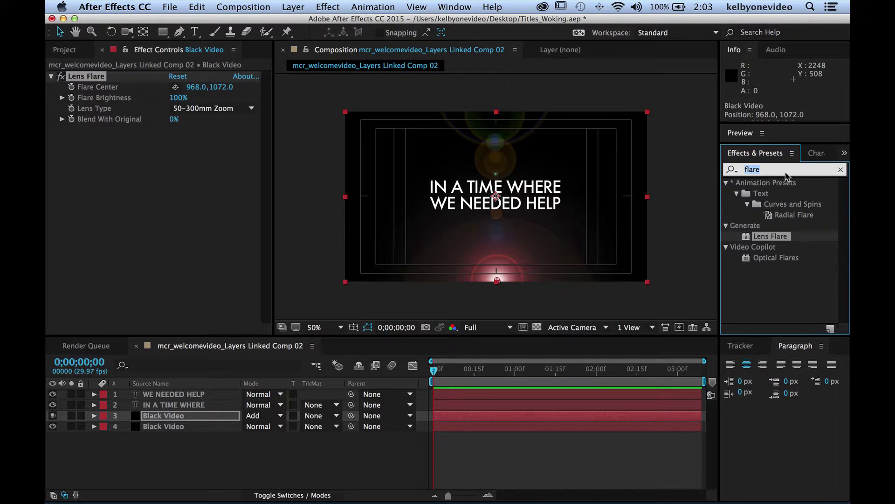
type("ligt")
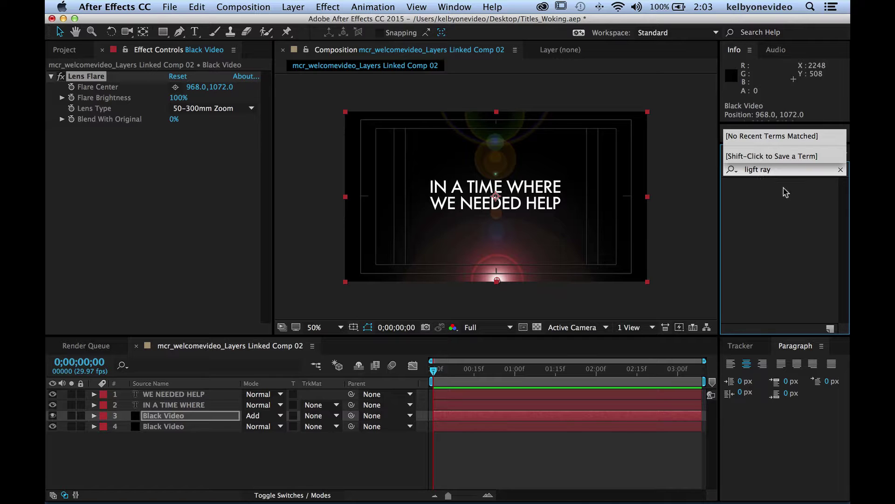
left_click(757, 169)
key("BackSpace")
type("h")
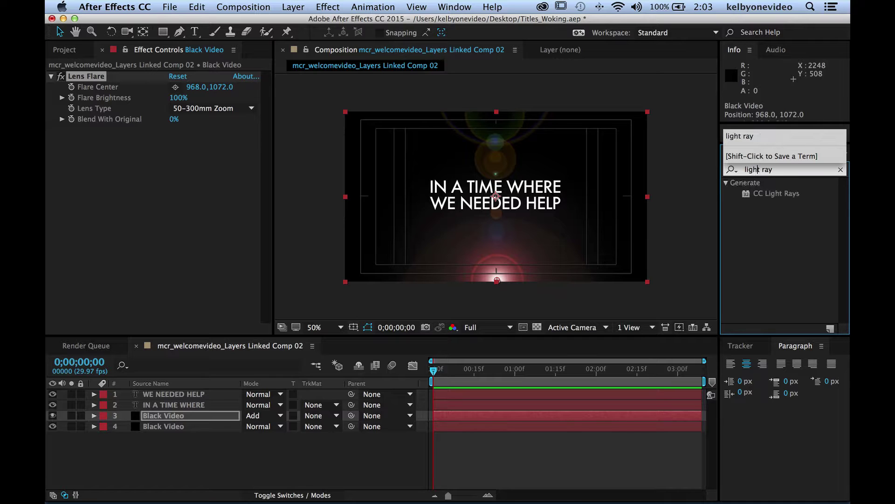
left_click(770, 221)
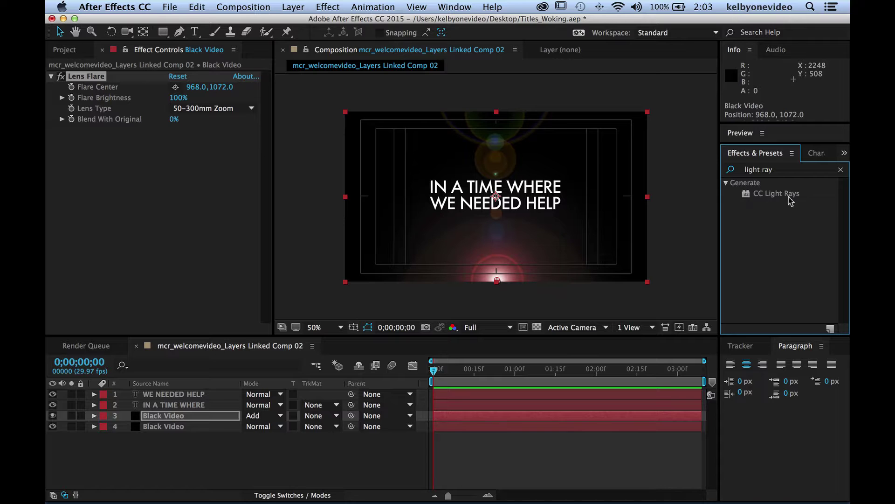
left_click_drag(790, 197, 169, 416)
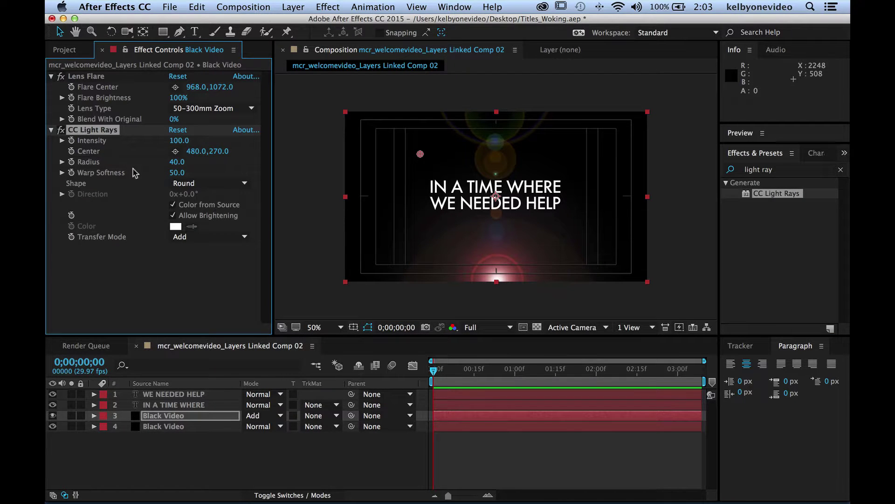
Link the CC Light Rays Center to the Lens Flare's Flare Center with an expression.
left_click(71, 151, "alt")
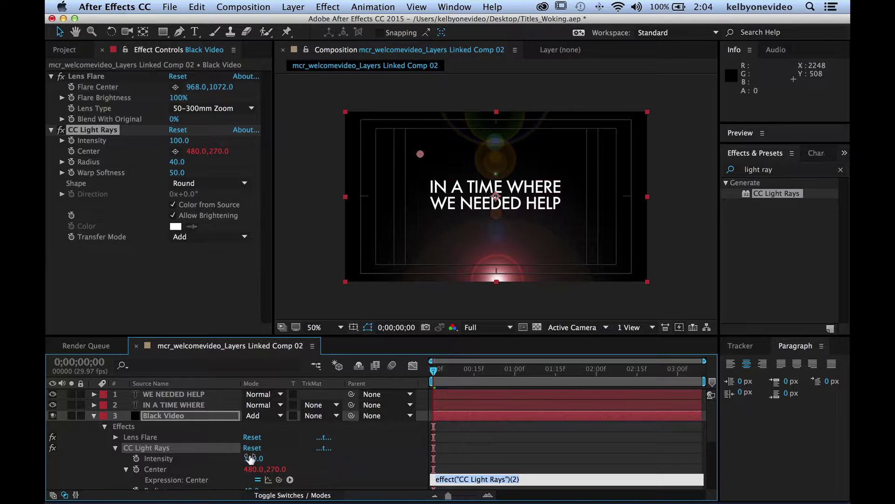
left_click_drag(272, 479, 122, 89)
left_click(508, 374)
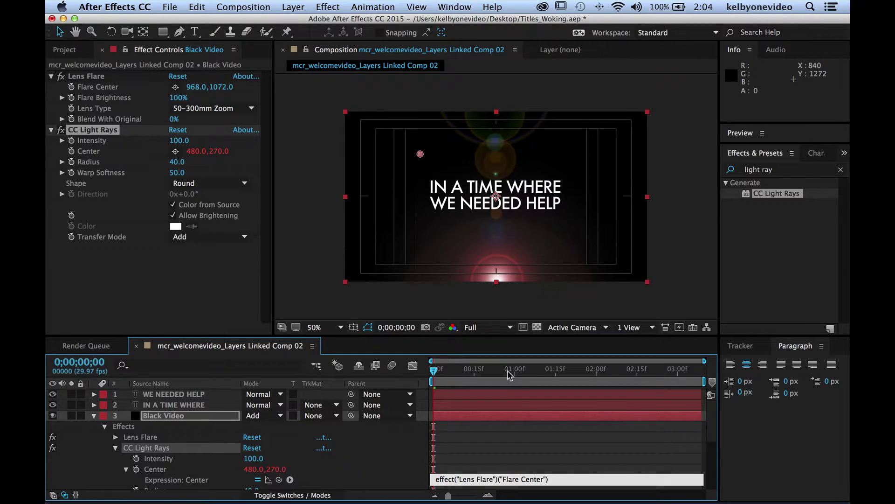
left_click(523, 436)
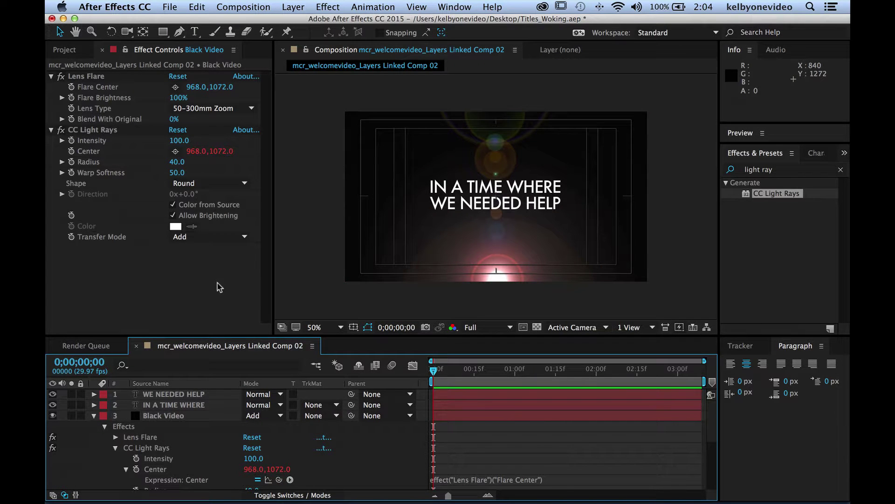
Set the light rays to intensity 150, radius 86 and warp softness 88, and the lens flare to 35mm Prime at 52% brightness.
left_click_drag(178, 140, 184, 168)
left_click(189, 108)
left_click(196, 136)
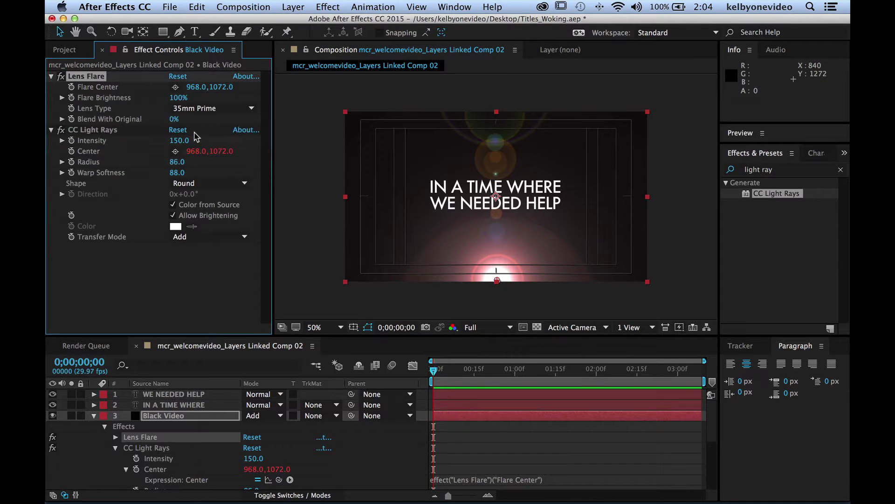
left_click_drag(176, 97, 163, 99)
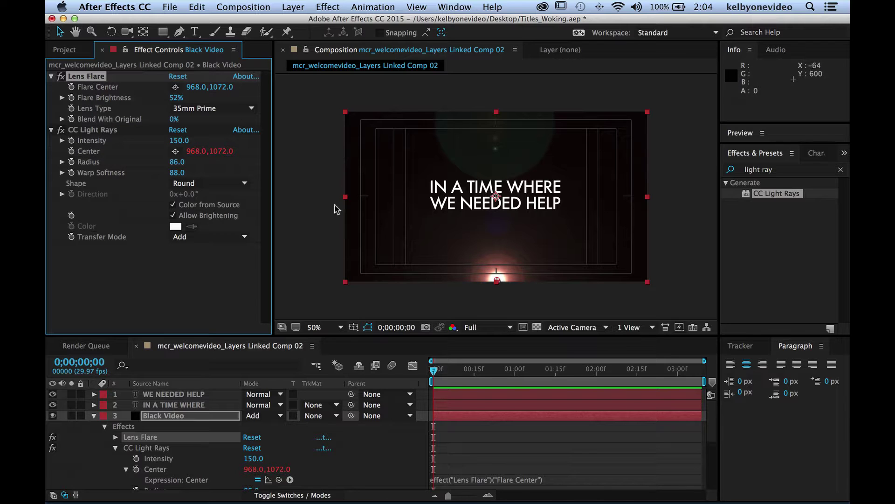
Move the flare centre beside the text's right end, at about 1500, 536, and set the light rays to intensity 174, radius 121 and warp softness 118.
left_click_drag(496, 280, 582, 196)
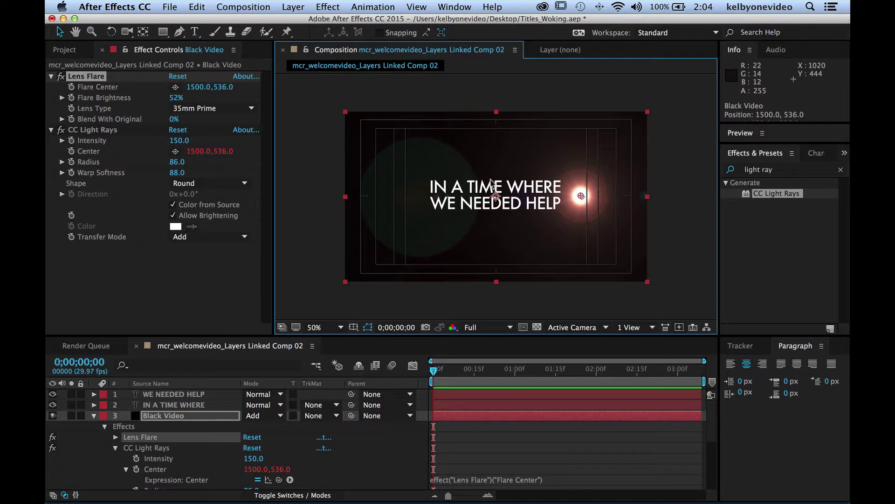
left_click(201, 138)
left_click_drag(201, 138, 188, 166)
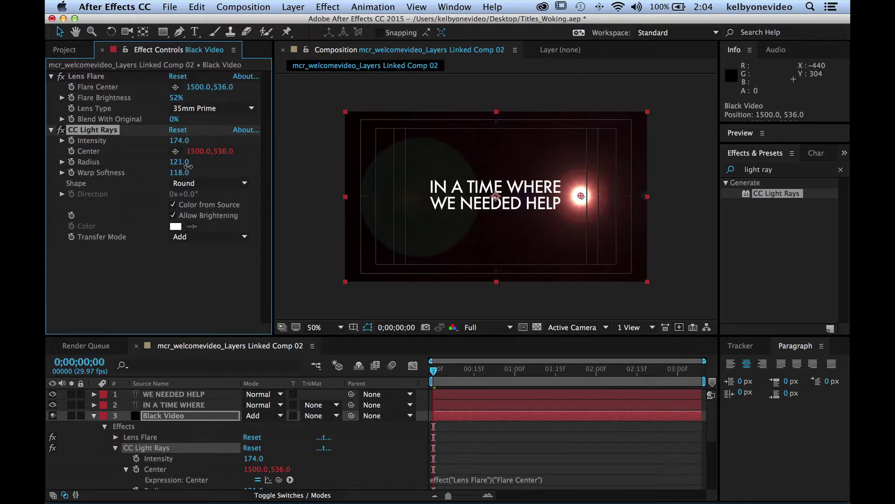
Set the lens flare's brightness to 33%, compare its lens types and choose 105mm Prime.
left_click_drag(176, 98, 162, 97)
left_click(184, 110)
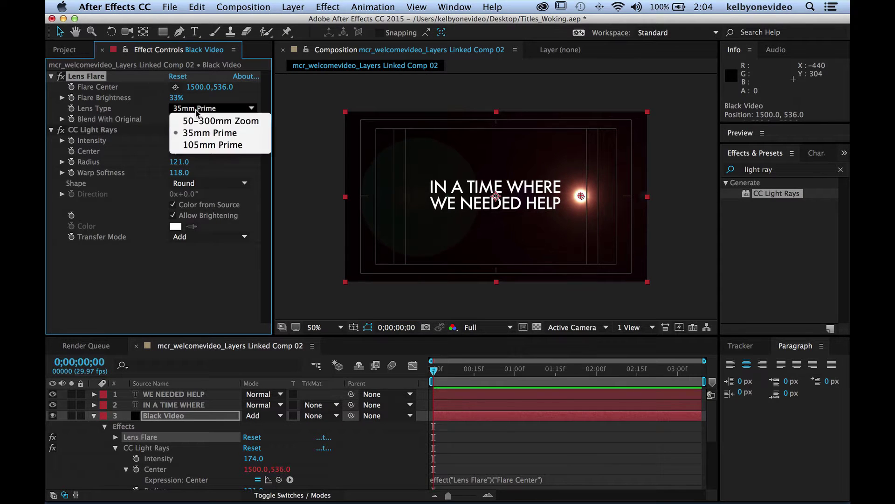
left_click(198, 146)
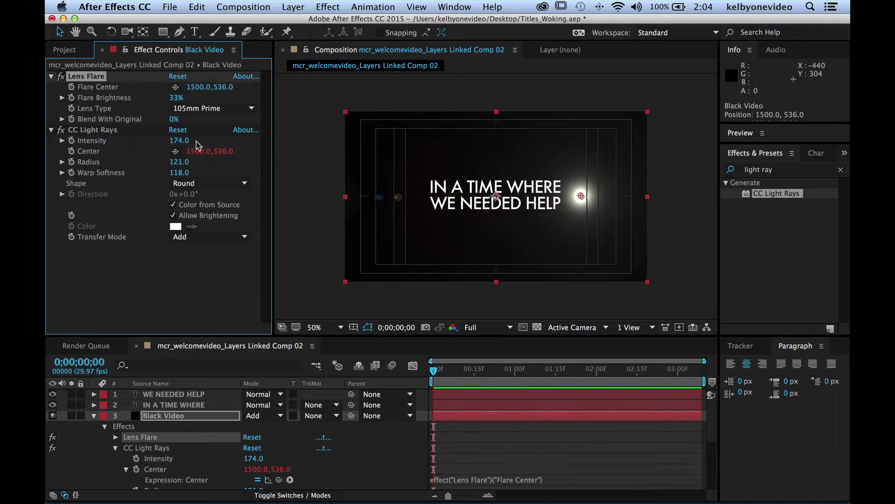
left_click(198, 106)
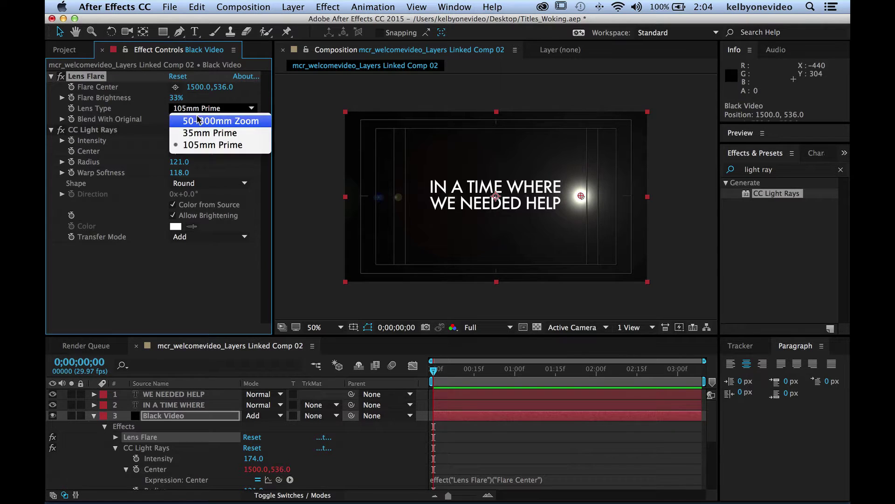
left_click(201, 120)
left_click(205, 108)
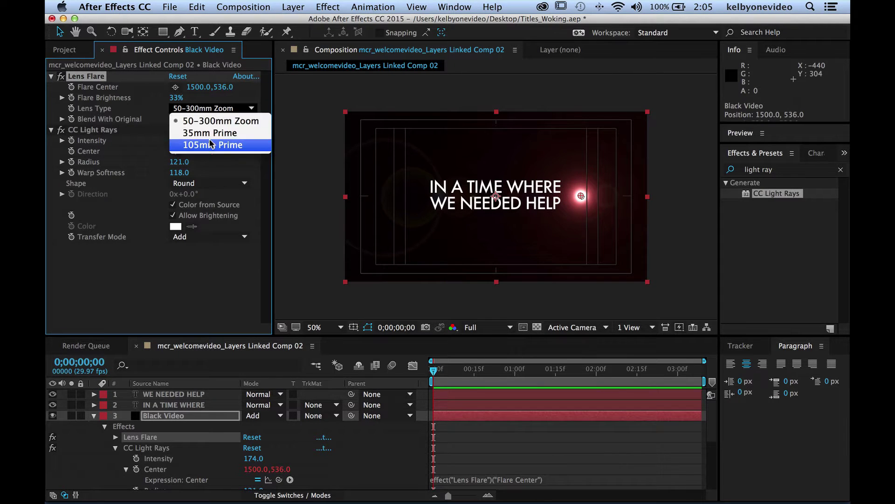
left_click(210, 130)
left_click(217, 108)
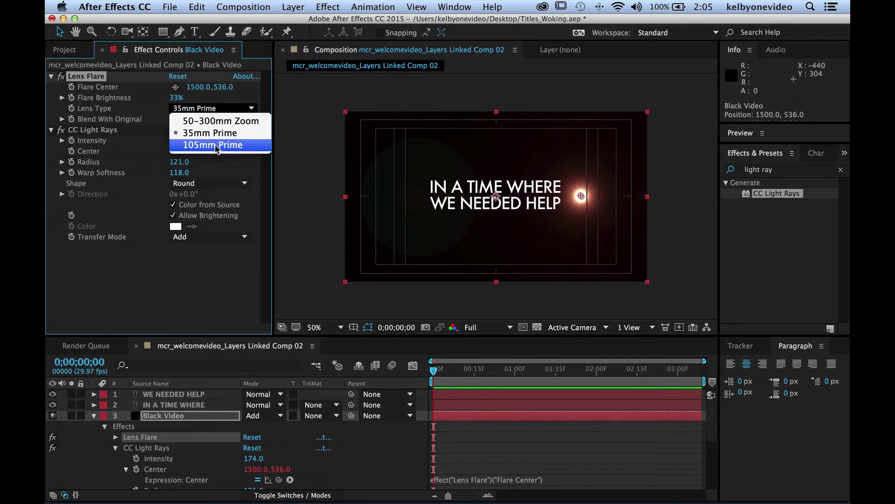
left_click(216, 145)
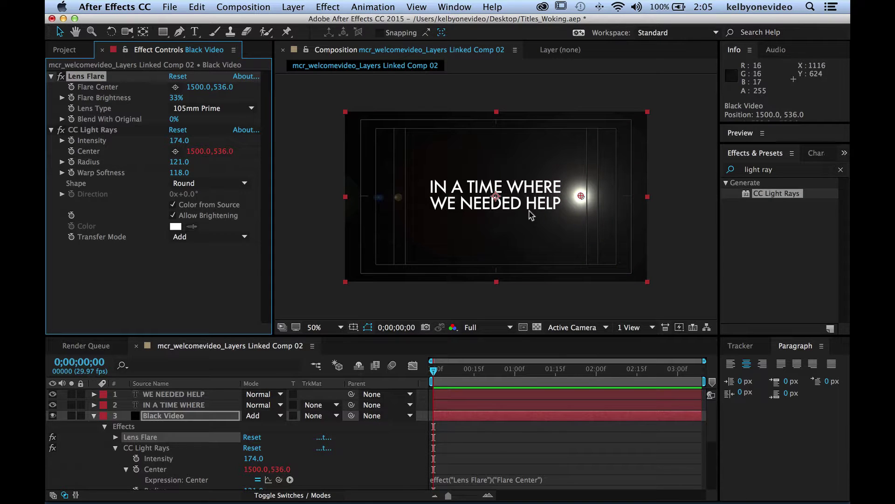
Move the flare centre below the title, near the frame's lower edge at about 964, 1028, and set the flare brightness to 59%.
left_click_drag(582, 200, 496, 274)
left_click_drag(174, 97, 184, 93)
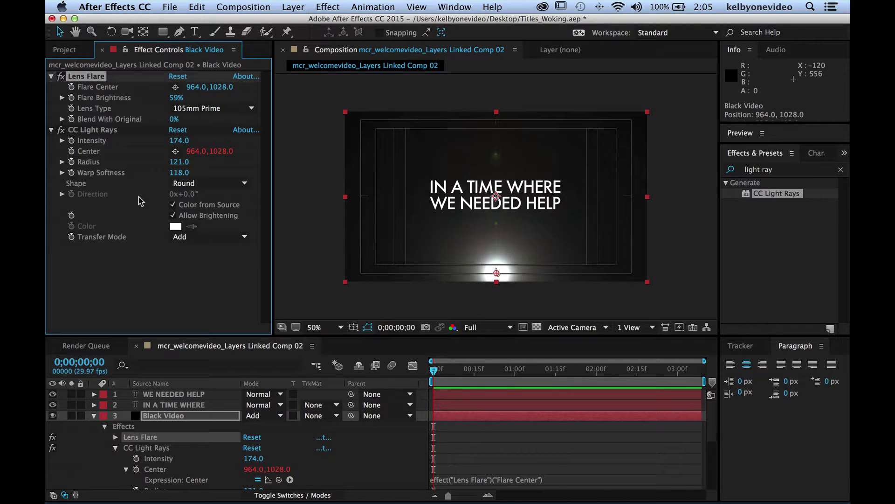
left_click(94, 415)
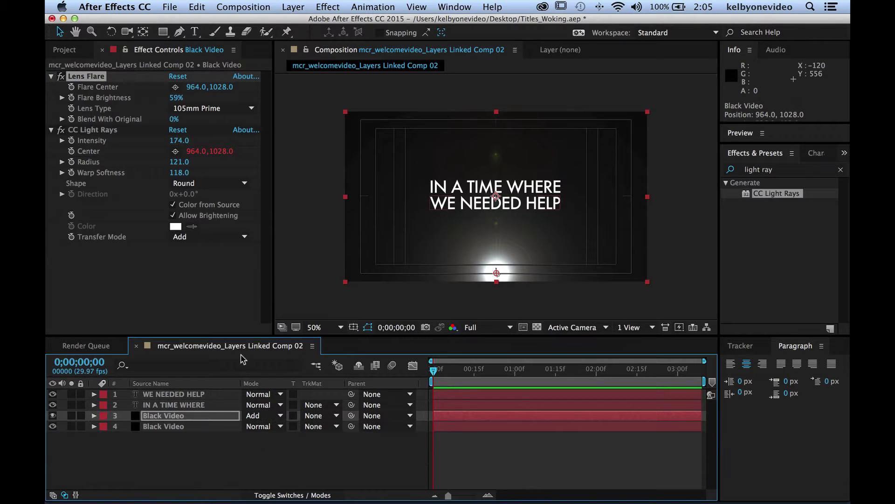
Find the Gradient Ramp effect and apply it to the lowest Black Video layer.
left_click(190, 426)
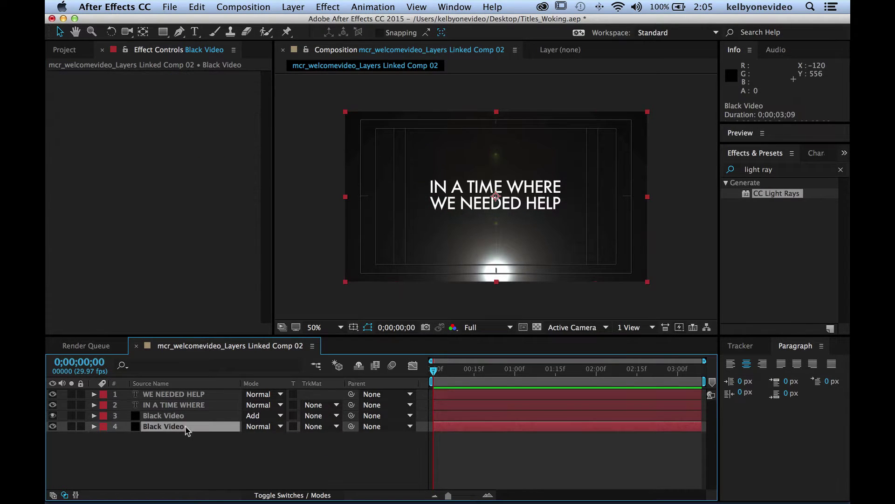
double_click(767, 170)
triple_click(771, 171)
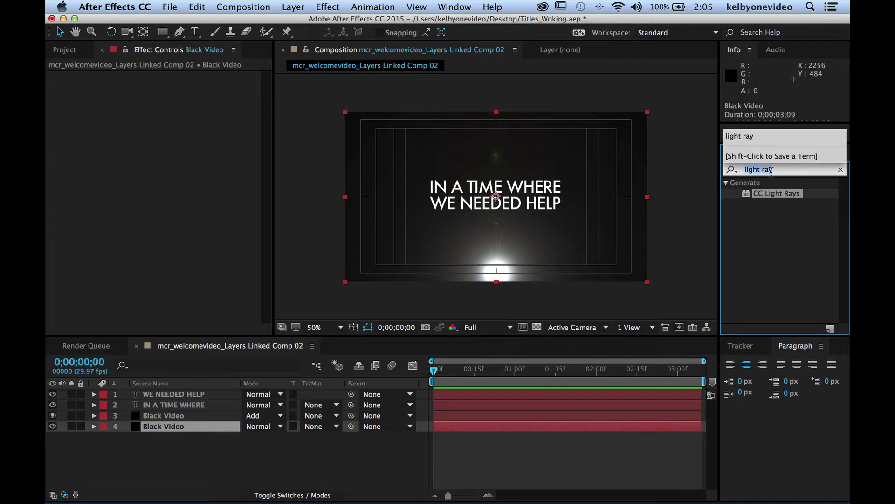
type("ramp")
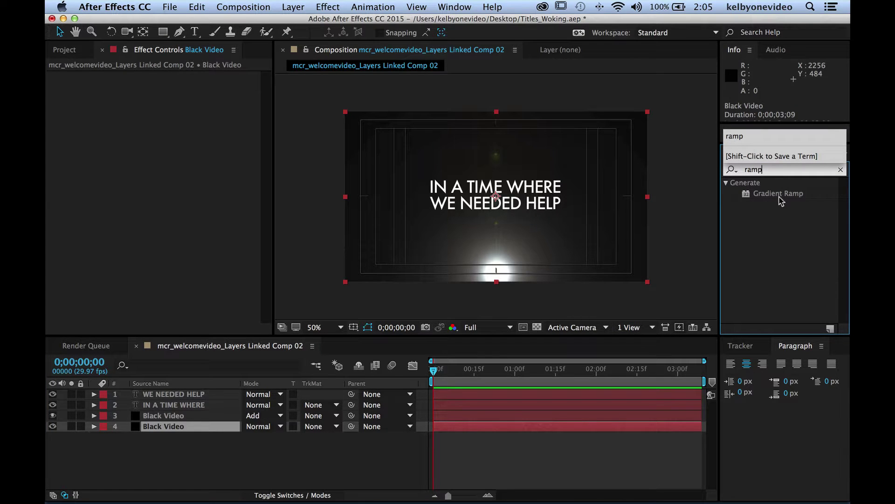
left_click_drag(781, 200, 204, 426)
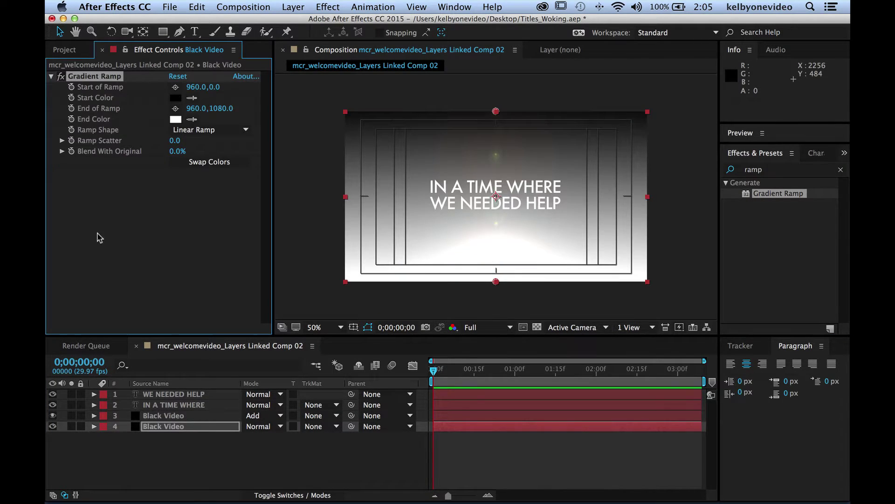
Give the gradient ramp a medium teal-blue end colour, with its start at 960, 340 and its end at 960, 2430.
left_click(176, 121)
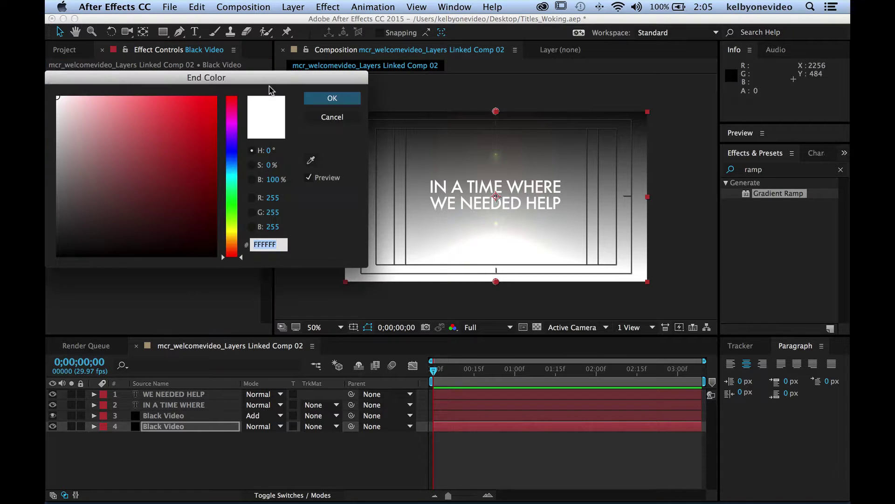
left_click_drag(232, 188, 231, 169)
left_click(169, 166)
left_click_drag(169, 167, 156, 150)
left_click(328, 100)
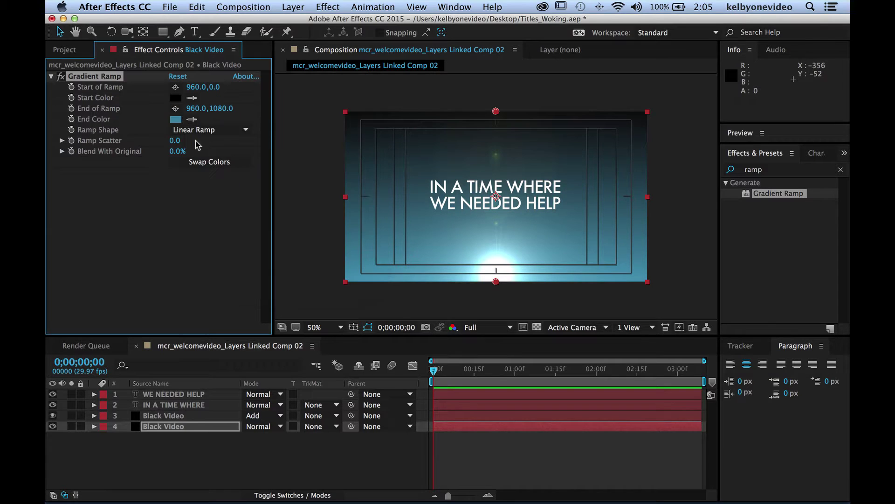
left_click_drag(214, 87, 251, 83)
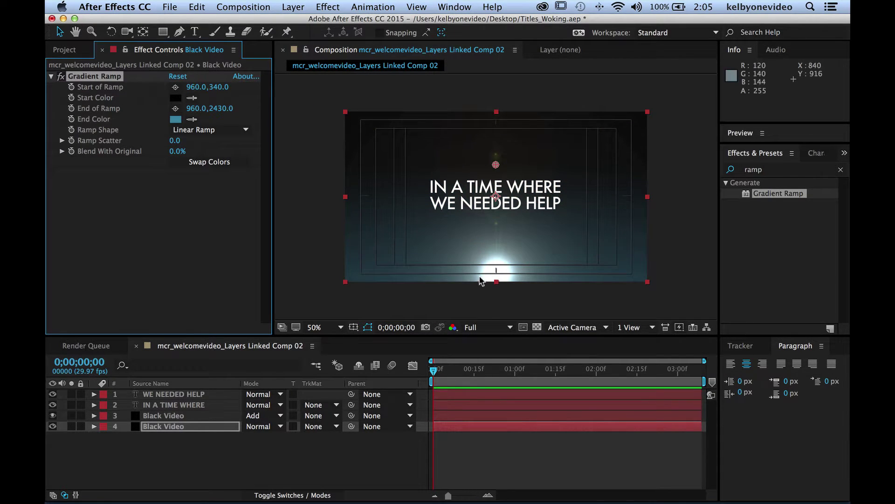
left_click(367, 472)
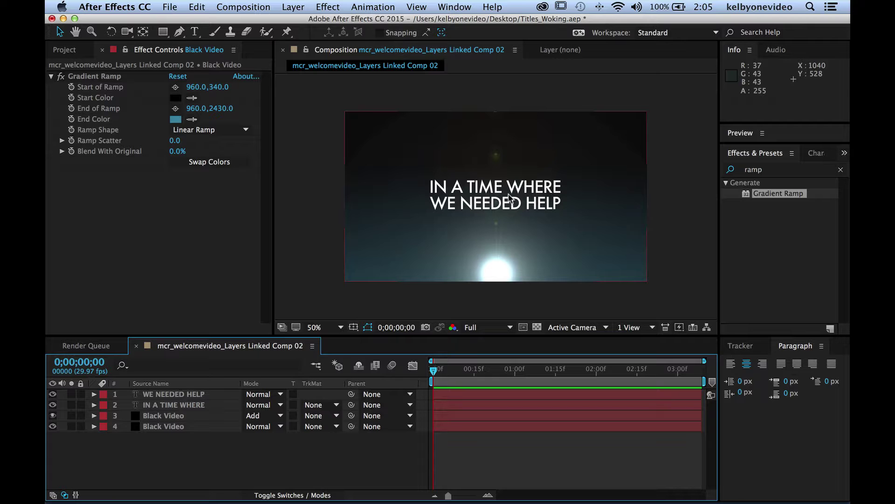
Move the flare centre on the upper Black Video layer just below the frame, at about 960, 1176.
left_click(187, 416)
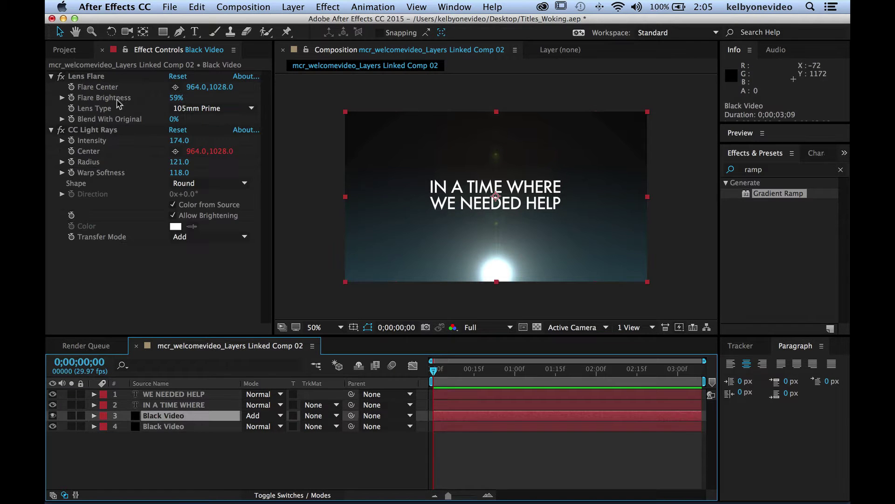
left_click(176, 87)
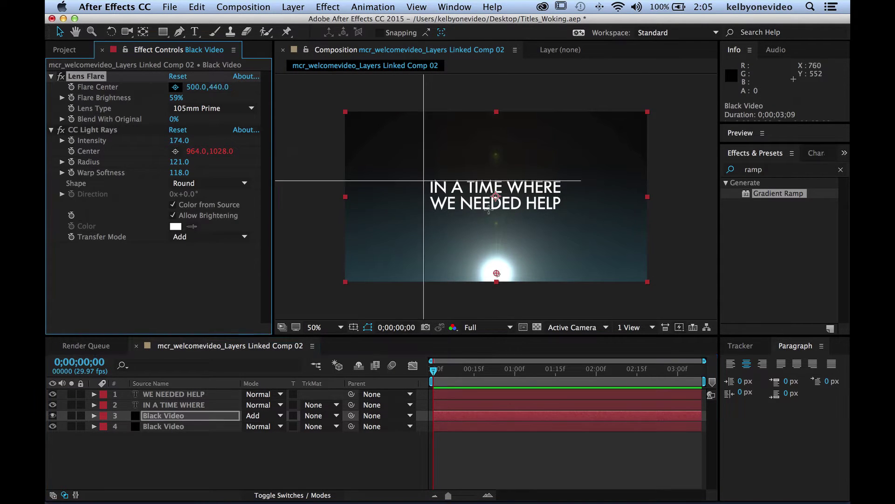
left_click(494, 301)
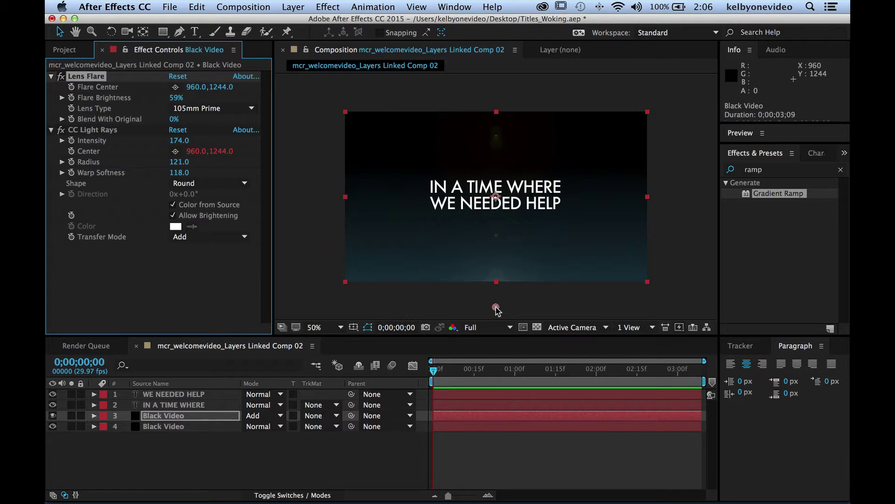
left_click_drag(495, 301, 496, 297)
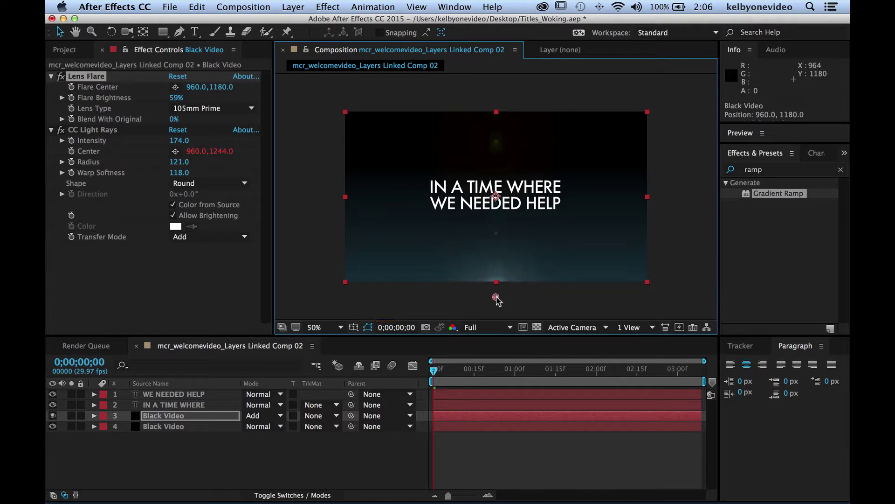
Set the CC Light Rays warp softness to 378 and its shape to Square.
mouse_move(180, 161)
left_mouse_down()
mouse_move(213, 158)
mouse_move(192, 169)
left_mouse_up()
key("ctrl+z")
left_click(194, 183)
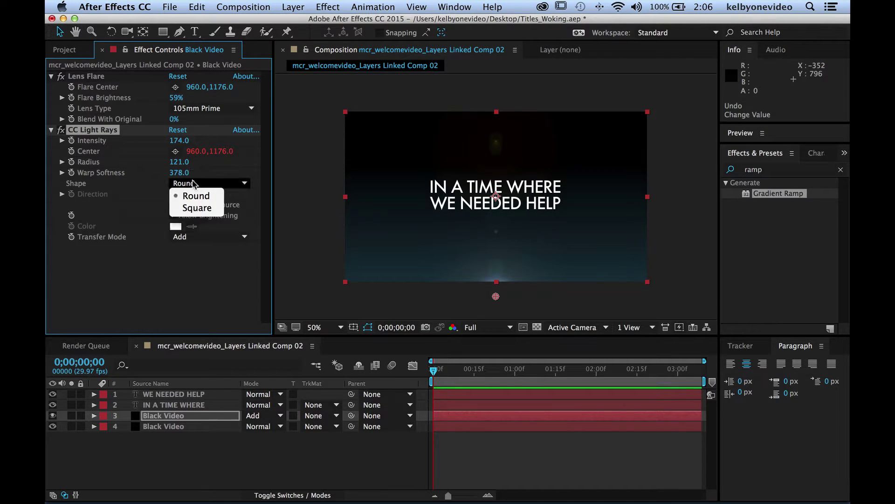
left_click(204, 212)
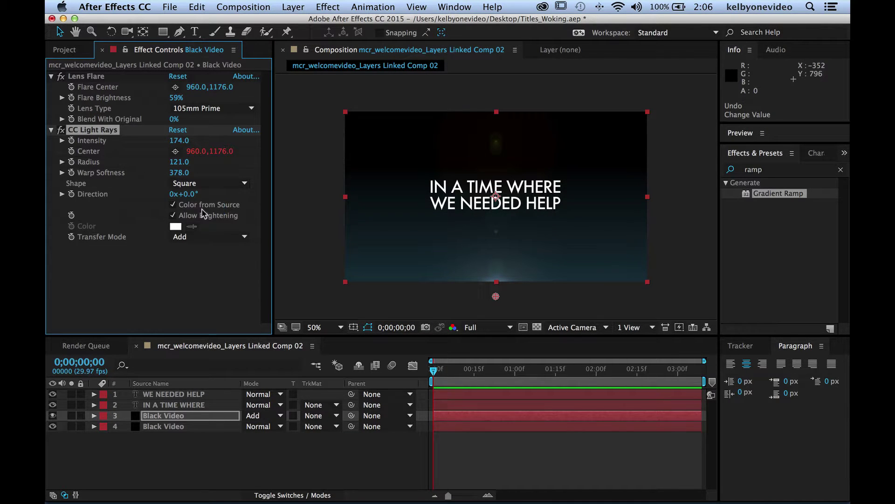
left_click(495, 297)
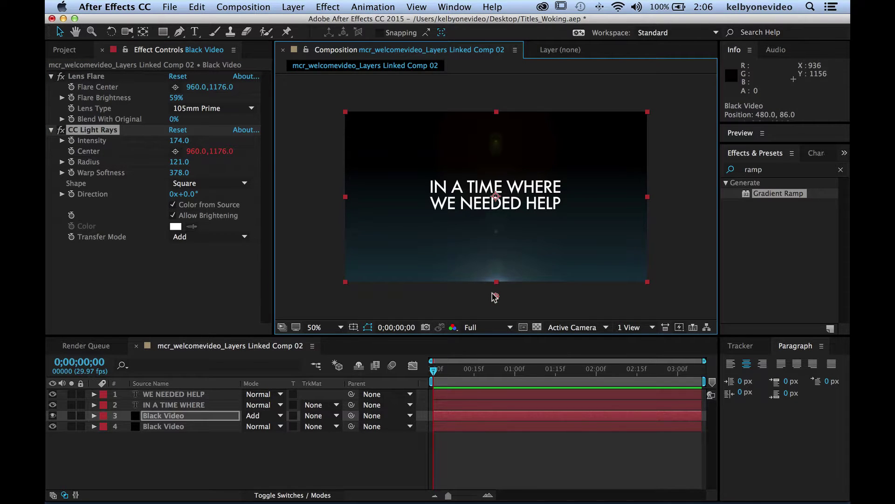
Raise the upper Black Video layer's flare centre to 960, 1053, so the flare sits at the frame's lower edge.
left_click(164, 417)
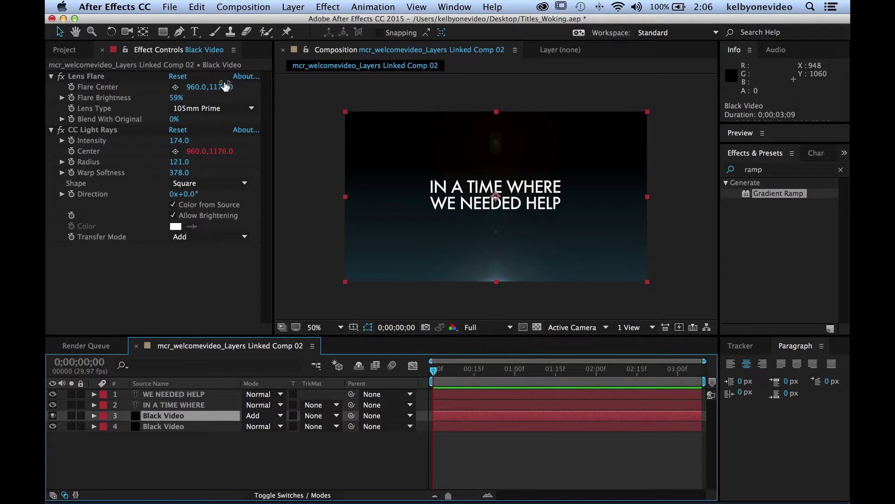
left_click_drag(227, 87, 188, 83)
left_click(174, 87)
Compare the 35mm Prime and 50-300mm Zoom lens types on the flare, and return to 105mm Prime.
left_click(201, 109)
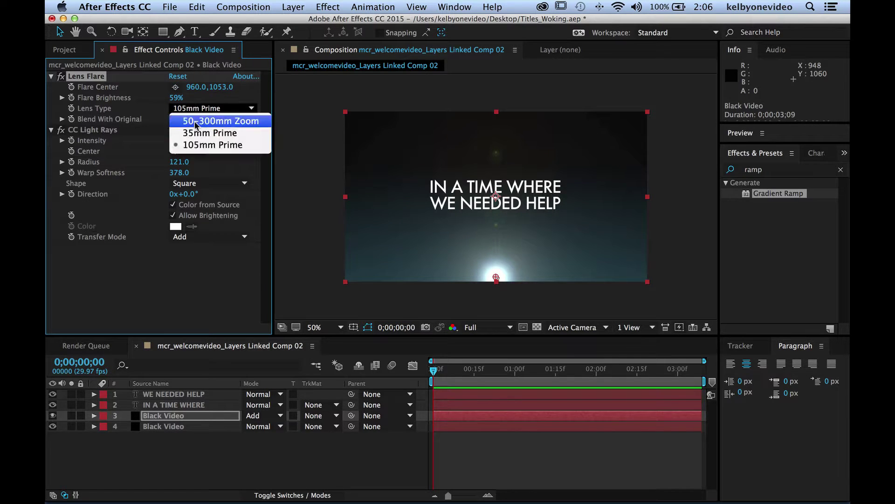
left_click(203, 138)
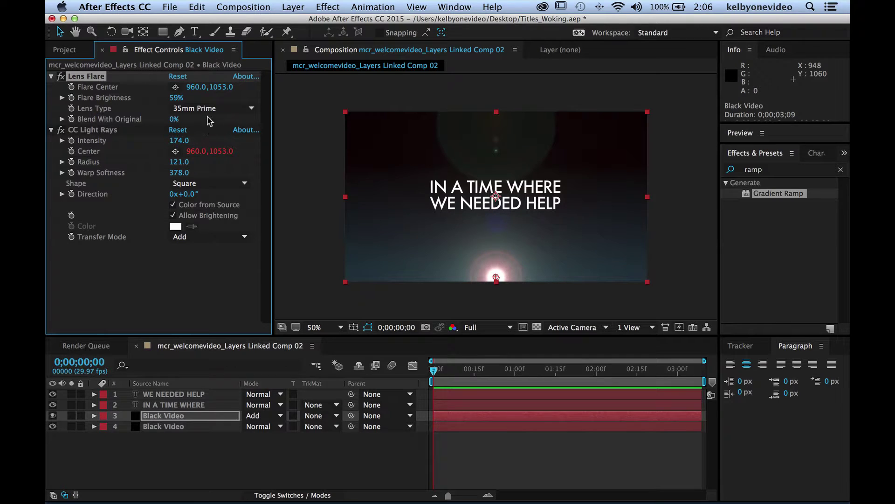
left_click(208, 110)
left_click(206, 117)
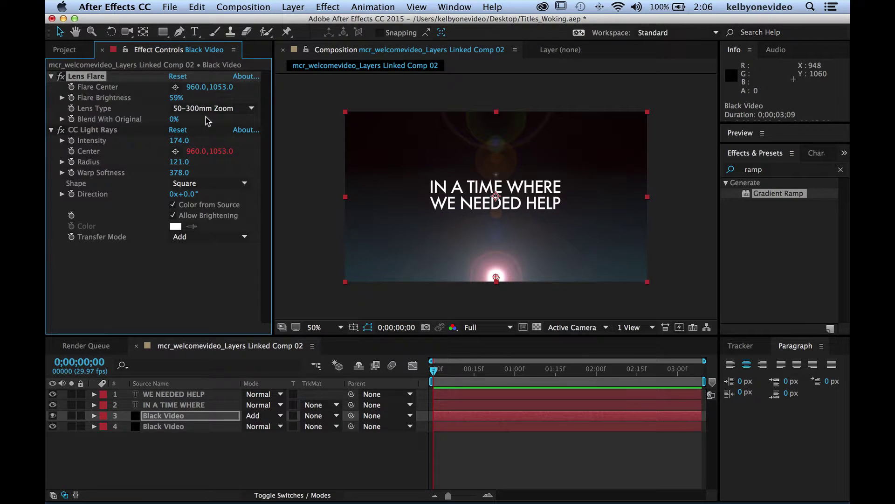
left_click(210, 110)
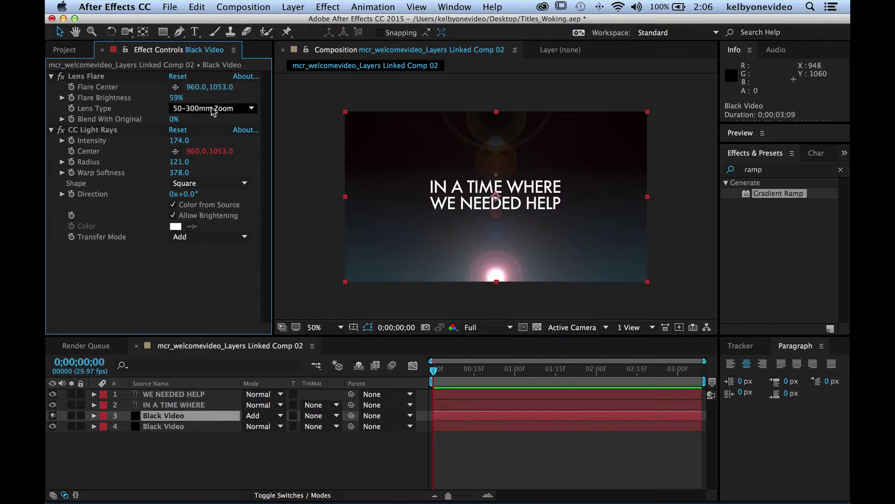
left_click(212, 145)
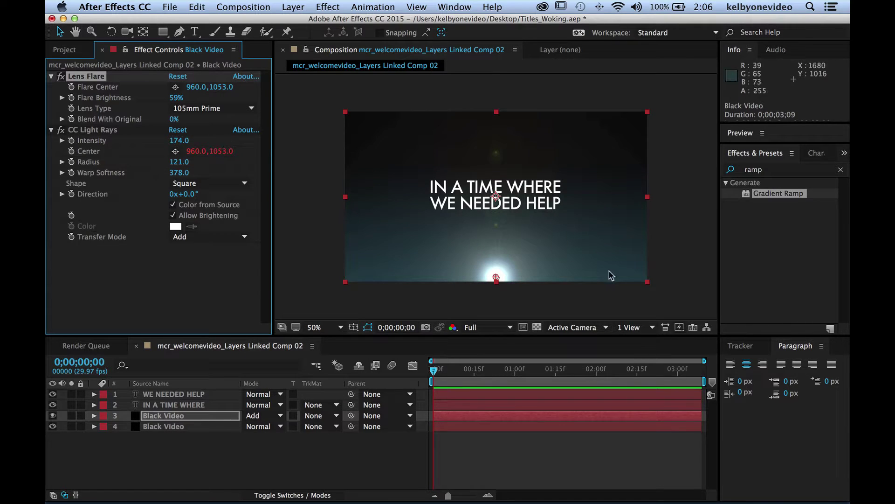
left_click(374, 466)
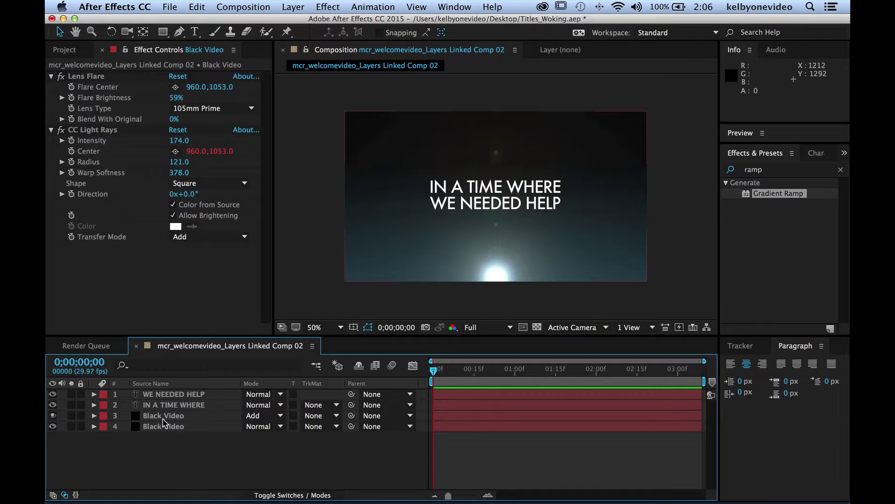
left_click(190, 416)
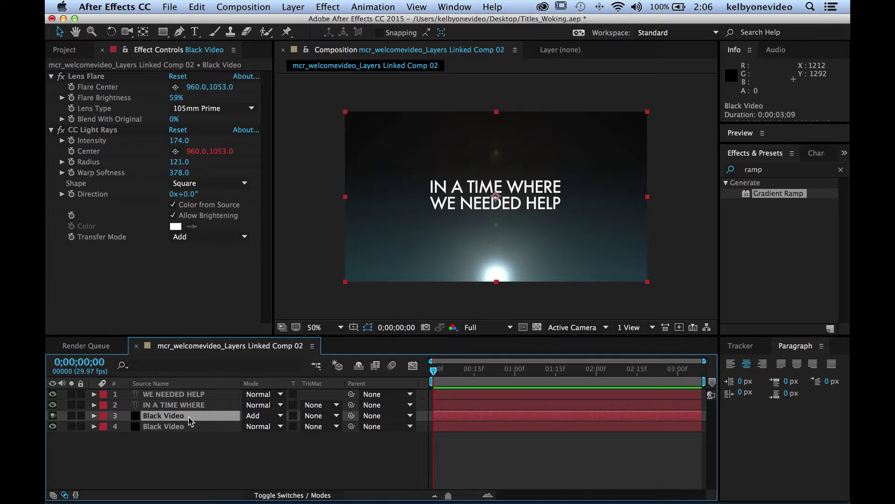
left_click(200, 405)
left_click(204, 396, "shift")
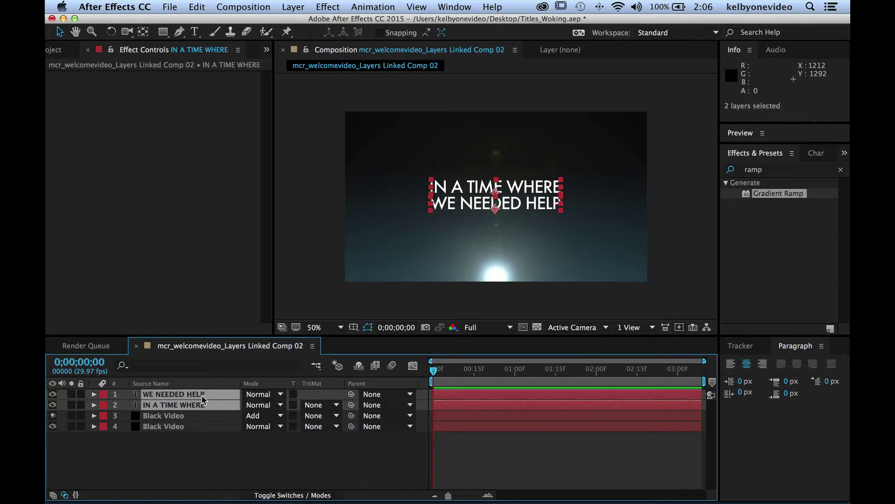
left_click(238, 452)
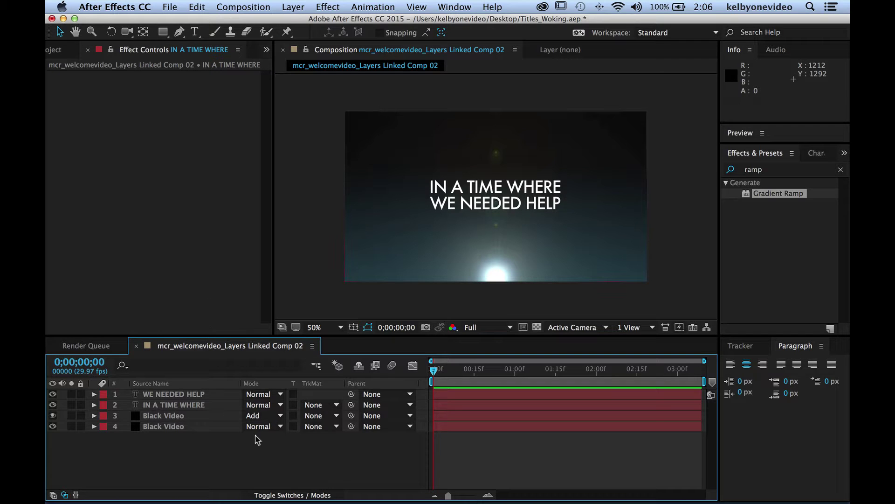
Add a null object to the composition and duplicate it.
right_click(261, 464)
mouse_move(301, 383)
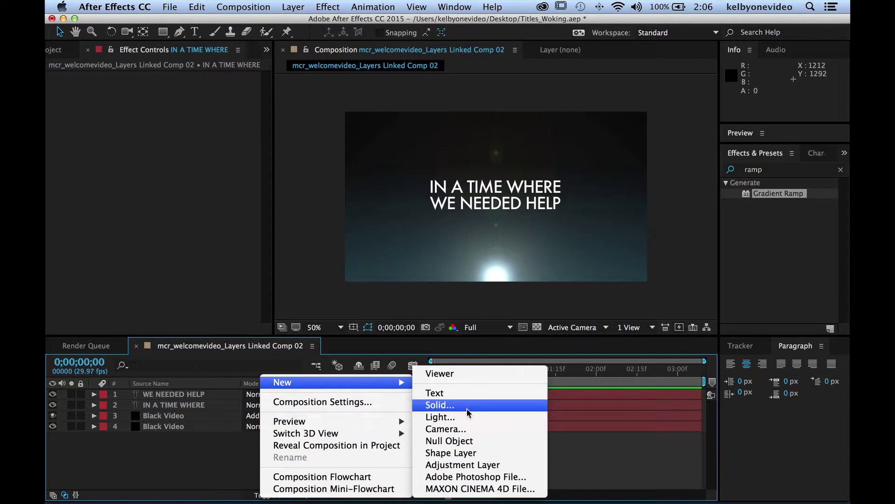
left_click(469, 440)
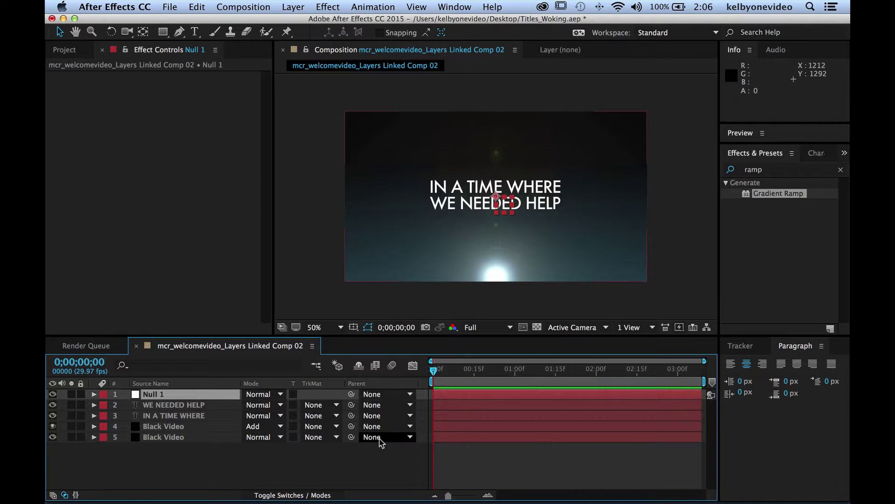
key("super+d")
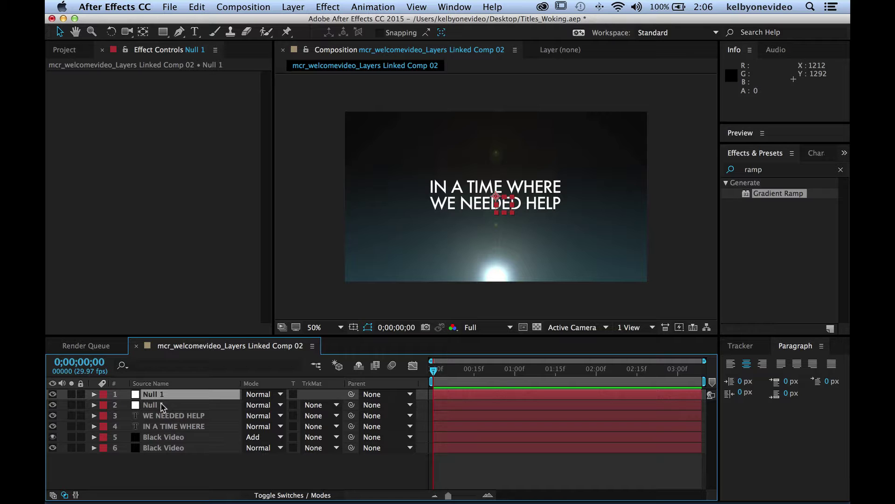
Rename the upper null layer top and the lower null layer Bottom.
key("Return")
type("top")
key("Return")
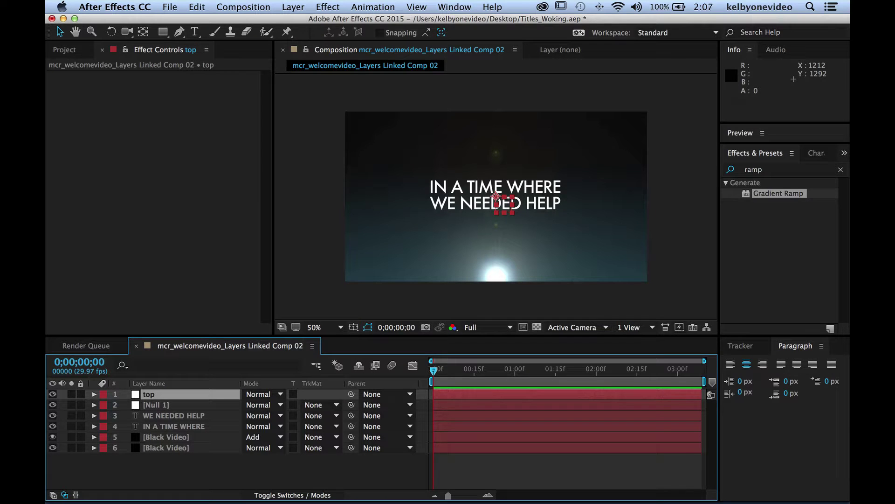
left_click(158, 410)
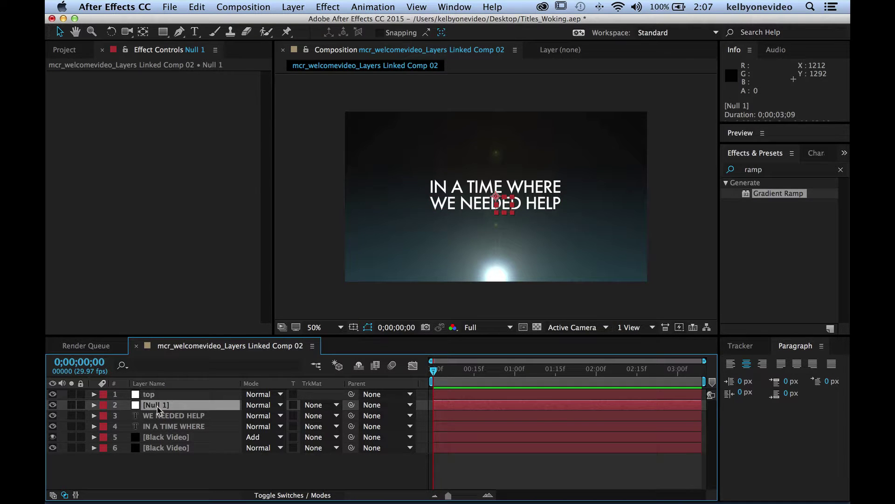
key("Return")
type("Bottom")
key("Return")
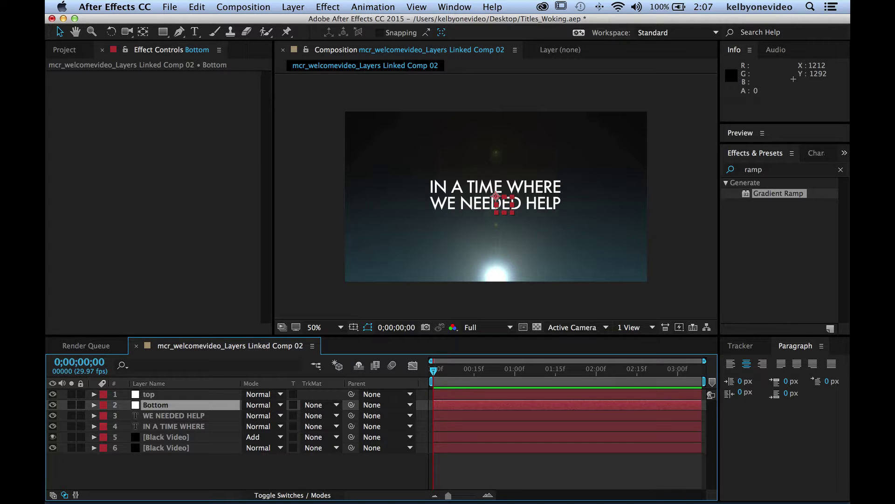
Change the label colour of the top and Bottom null layers to Aqua.
left_click(155, 395, "shift")
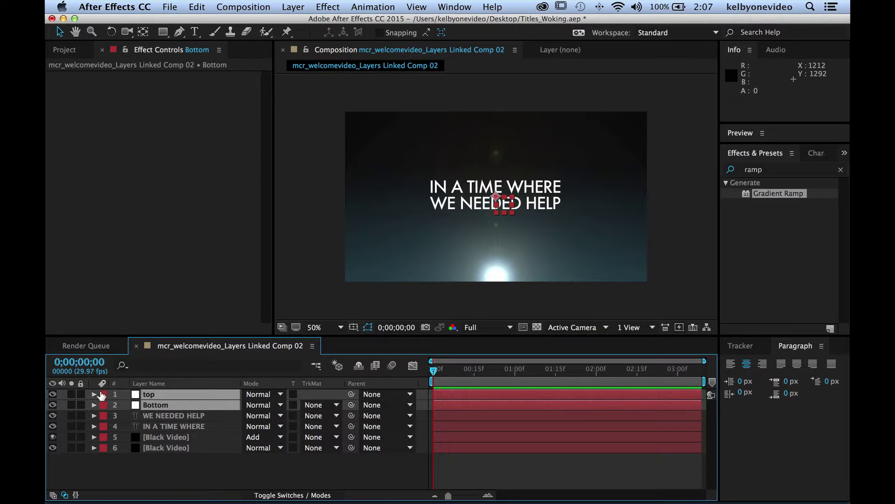
left_click(102, 393)
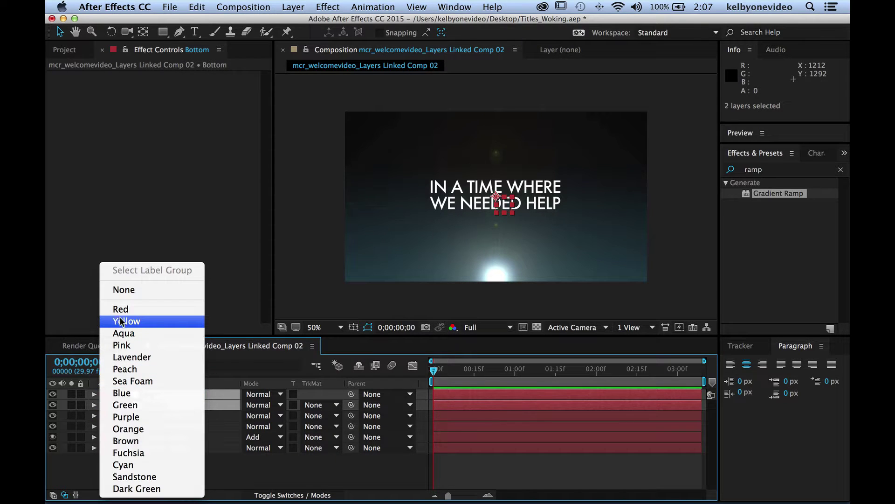
left_click(120, 321)
left_click(103, 403)
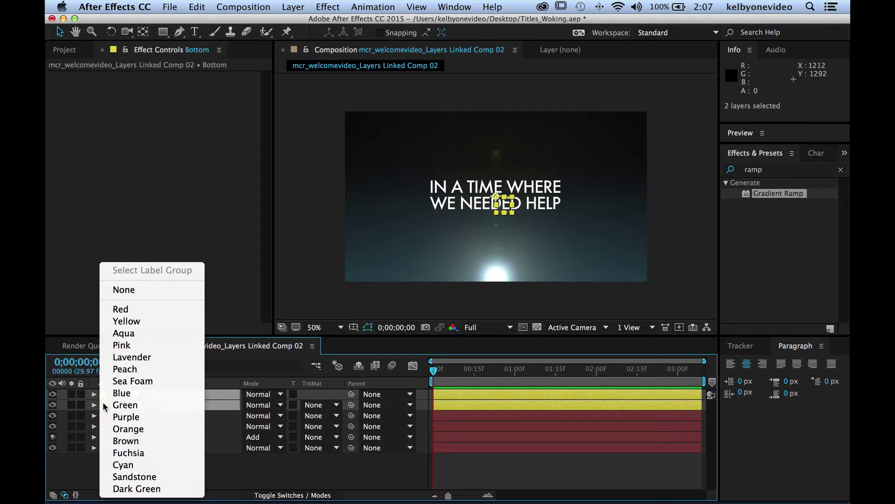
left_click(144, 334)
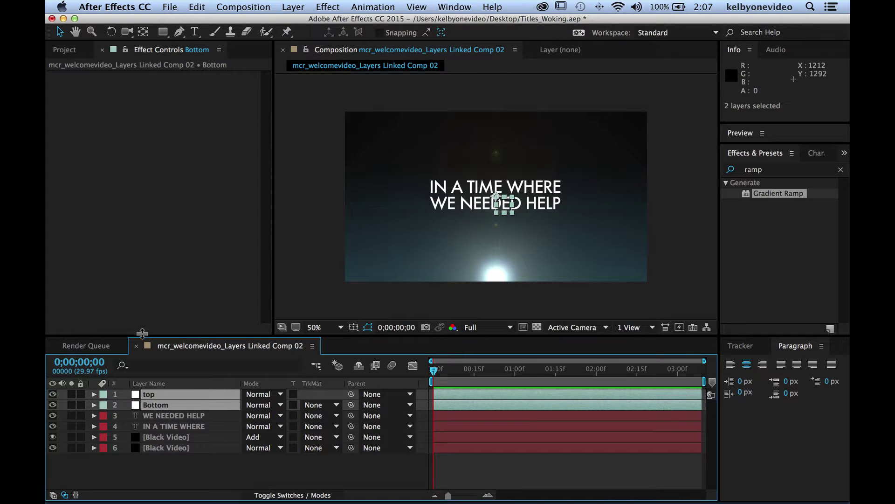
left_click(252, 474)
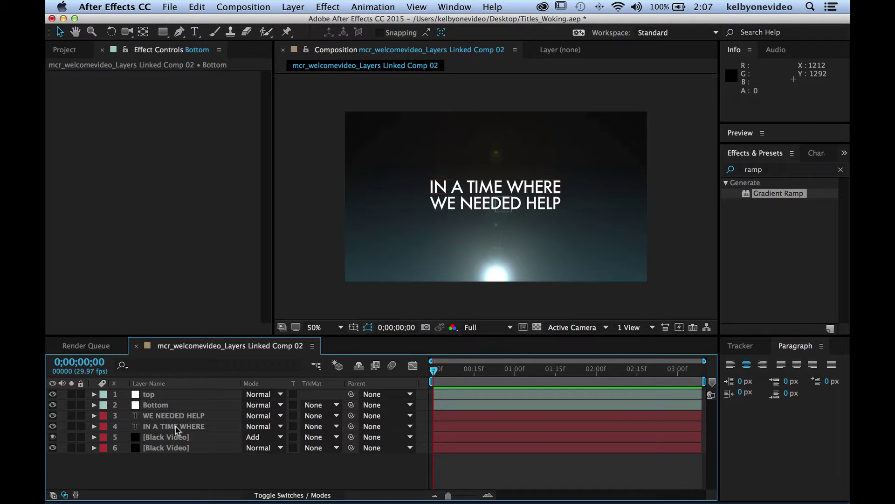
Place the IN A TIME WHERE layer above WE NEEDED HELP, and parent them to the top and Bottom nulls respectively.
left_click_drag(178, 427, 178, 418)
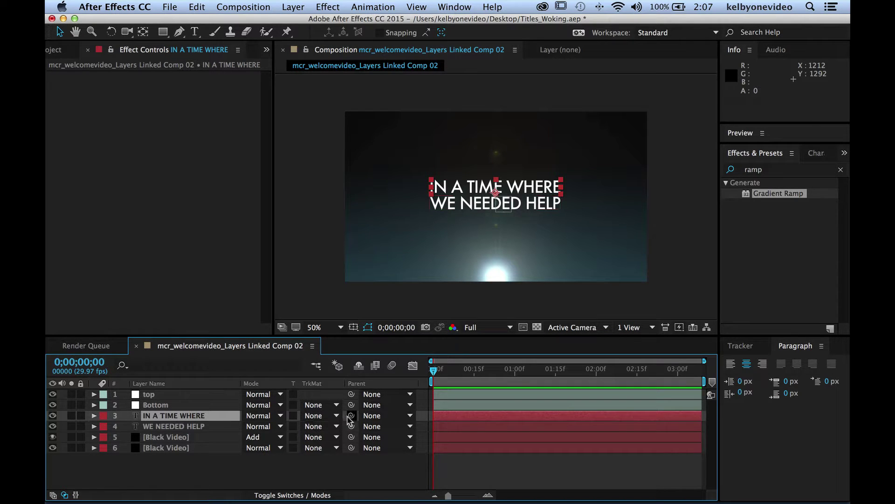
left_click_drag(352, 415, 154, 394)
left_click(186, 428)
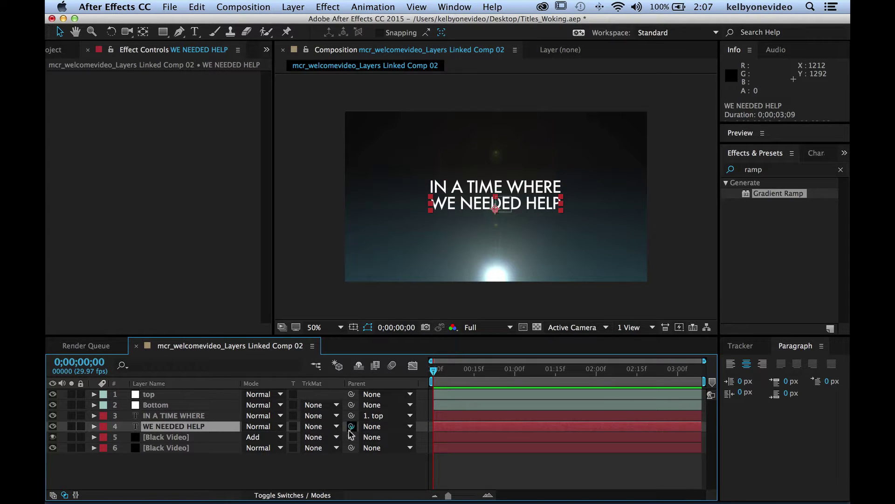
left_click_drag(351, 426, 155, 409)
Add Position keyframes at 0;00;00;15 to both the top and Bottom nulls.
left_click(155, 408)
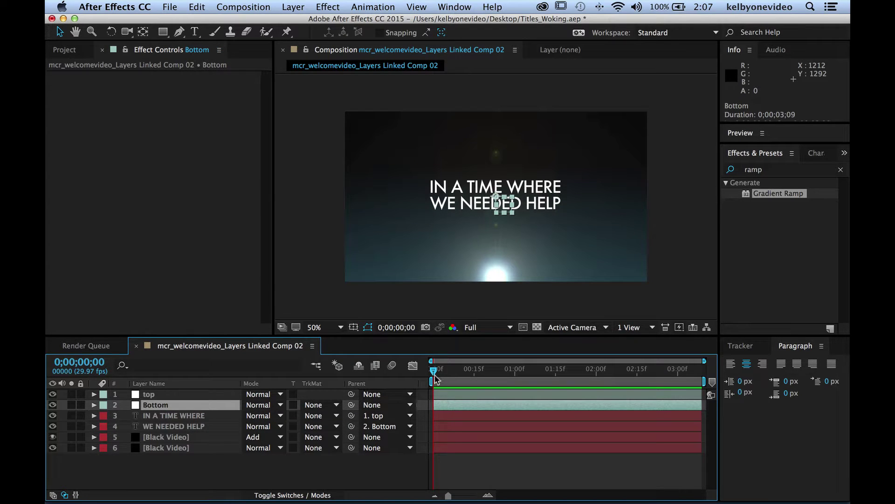
left_click_drag(434, 371, 474, 376)
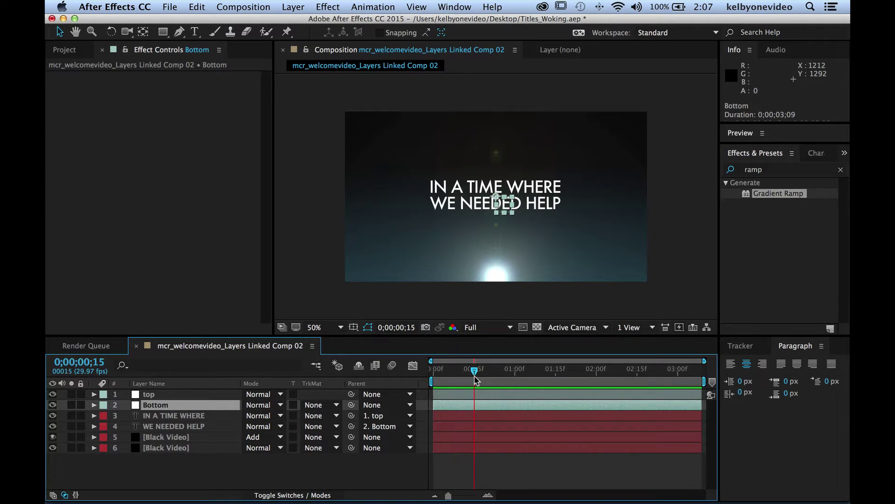
left_click(477, 393, "shift")
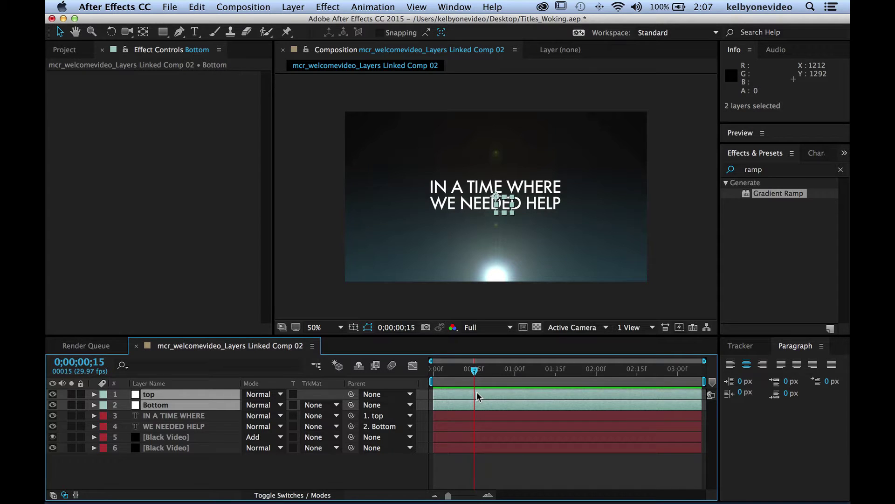
key("p")
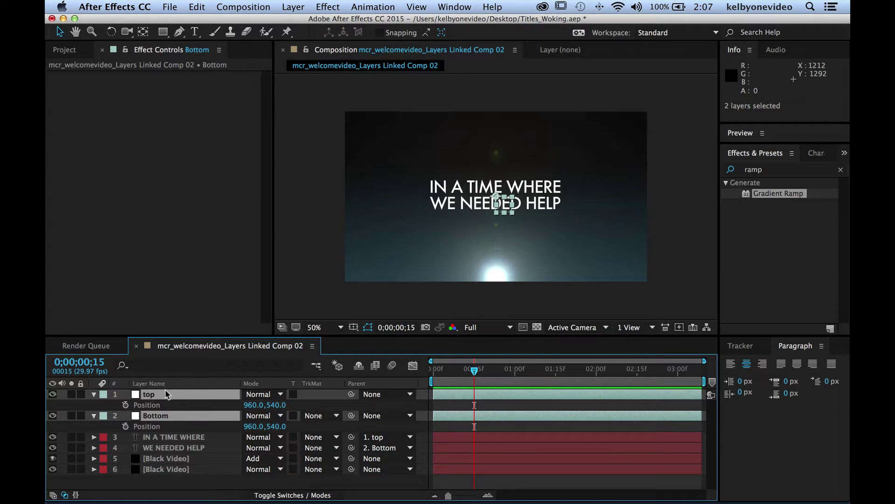
left_click(124, 427)
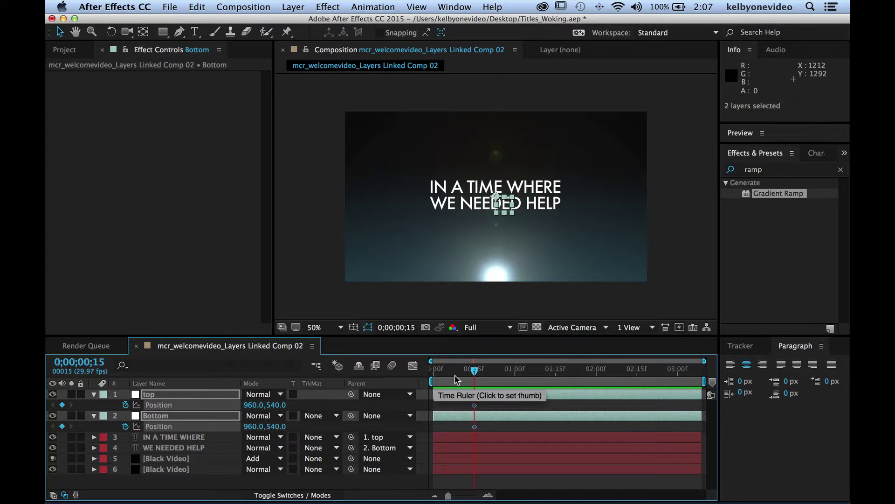
At the first frame, move the top null to about -972, 540 and the Bottom null to about 2536, 540, beyond opposite frame edges.
key("Home")
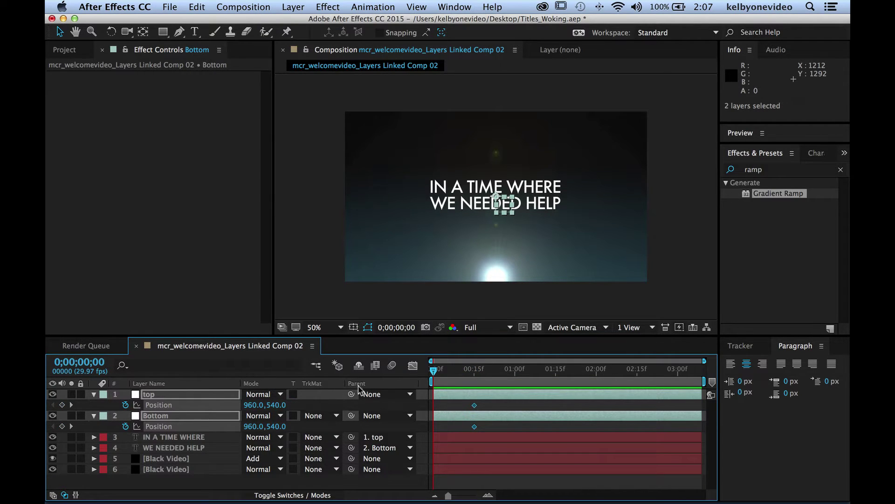
left_click(339, 485)
left_click(229, 392)
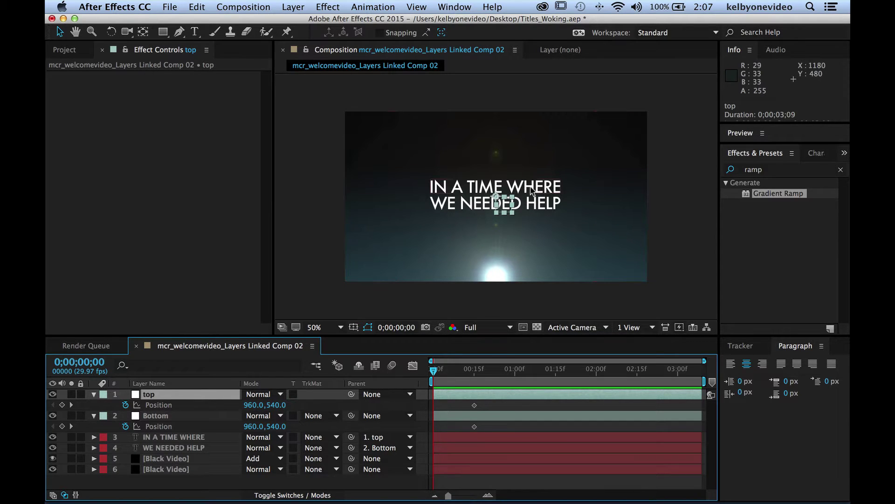
left_click_drag(513, 189, 300, 188)
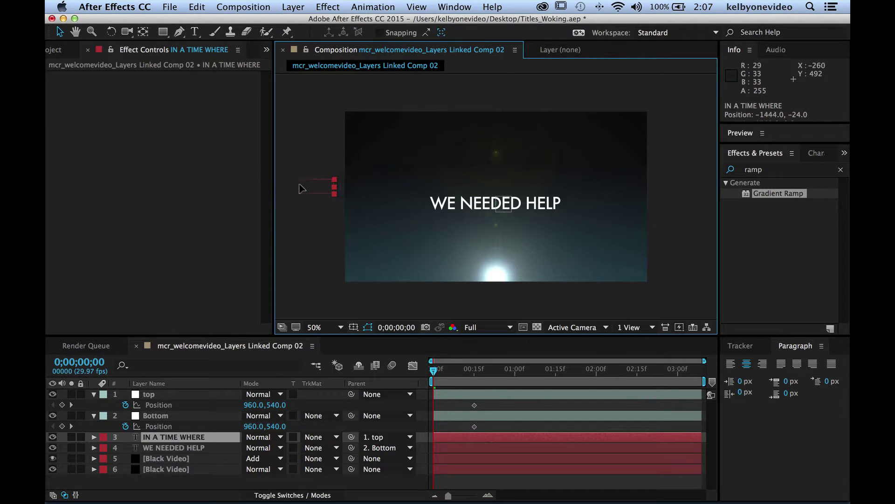
key("super+z")
left_click(158, 393)
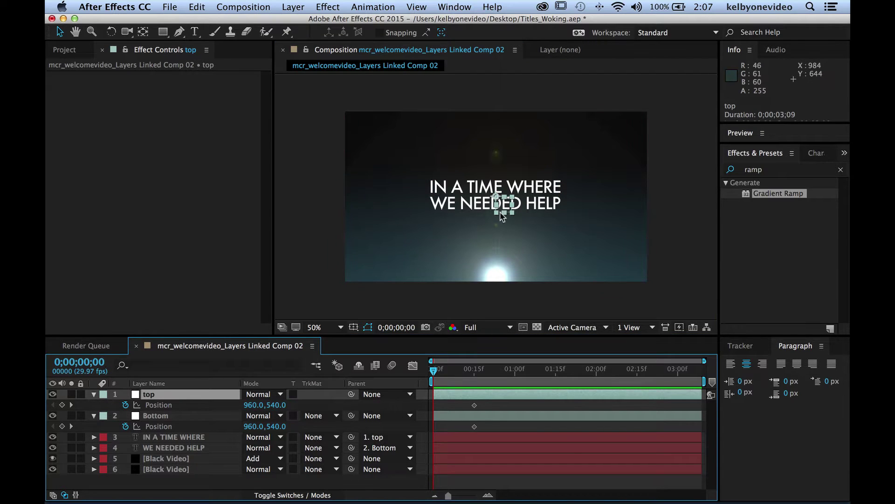
left_click_drag(469, 207, 187, 214)
left_click(152, 416)
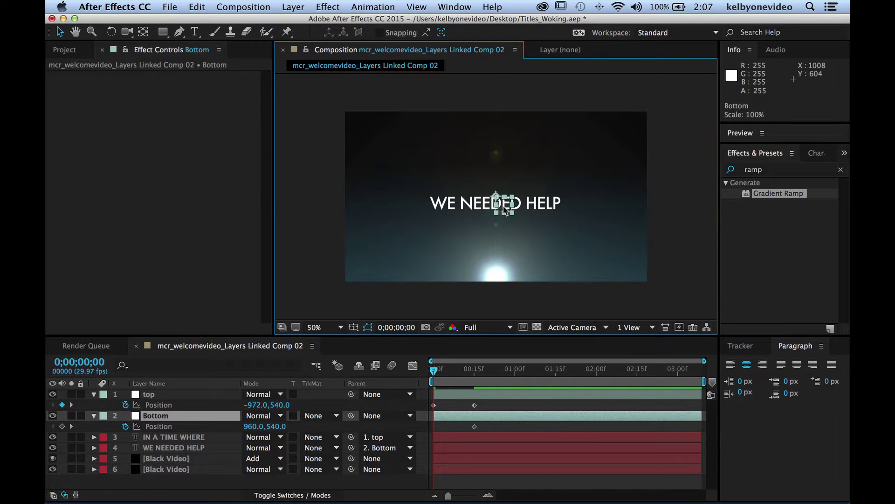
left_click_drag(502, 208, 748, 203)
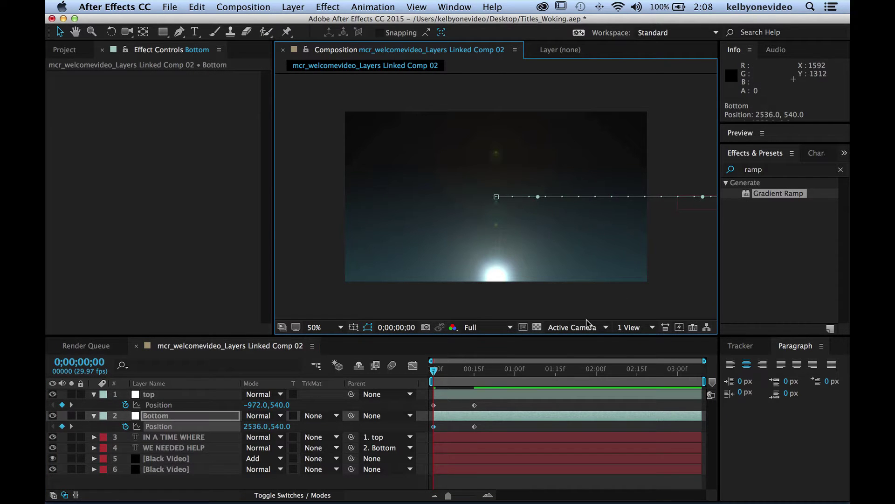
At 0;00;02;29, set the Bottom null's position to 940, 540 and the top null's position to 990, 540.
left_click_drag(434, 371, 675, 388)
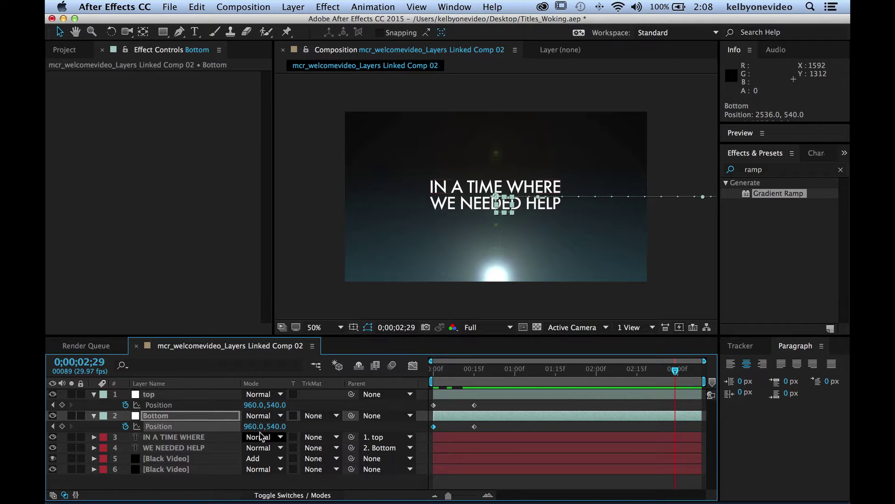
left_click_drag(276, 428, 265, 428)
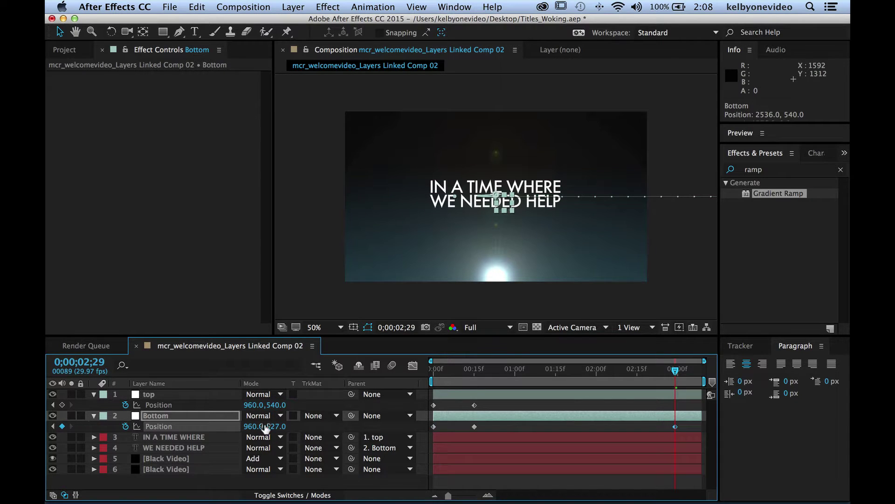
key("super+z")
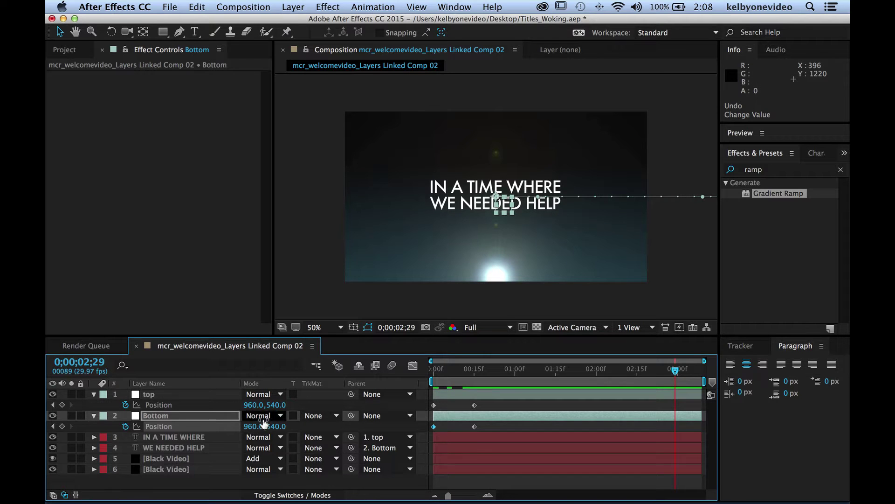
left_click_drag(246, 425, 234, 423)
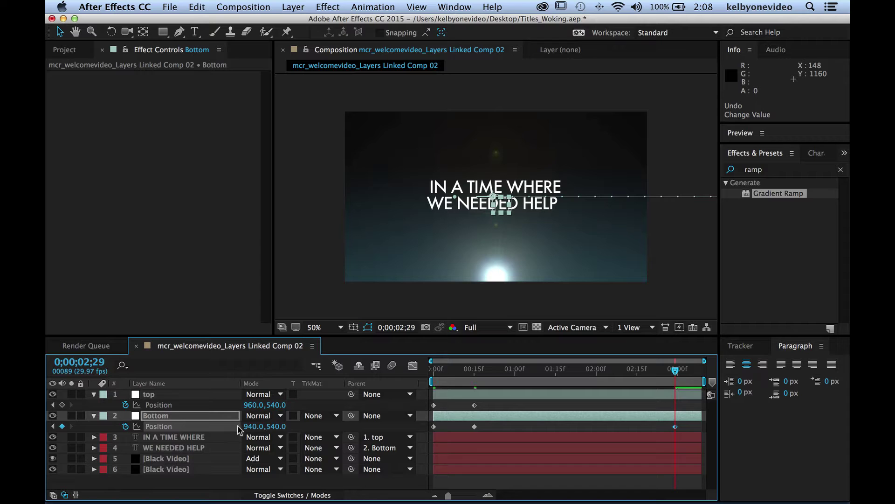
left_click(288, 426)
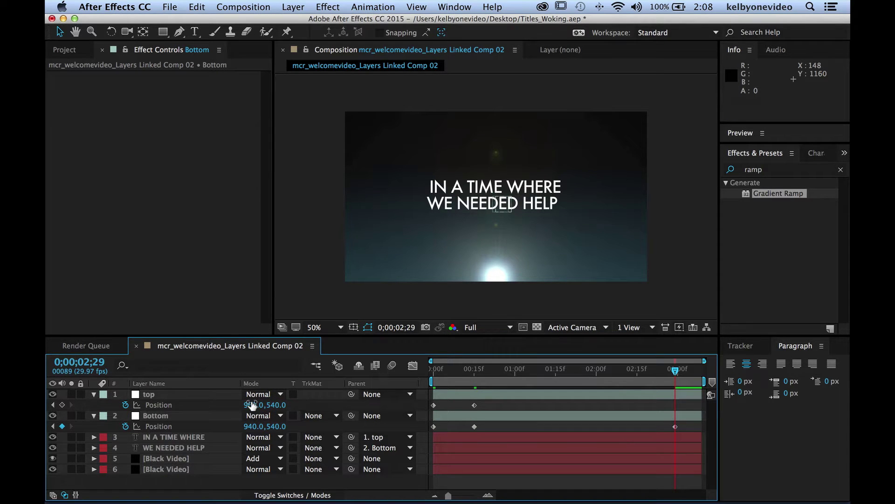
left_click_drag(256, 404, 274, 404)
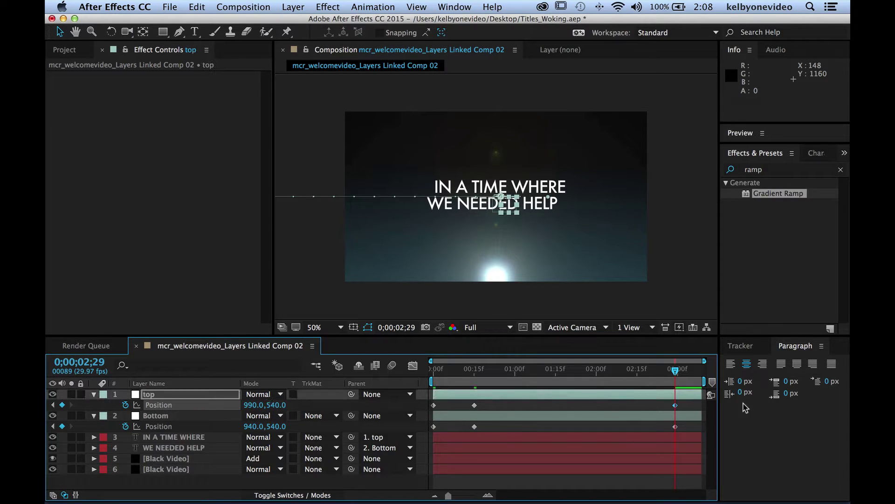
At 0;00;03;08, set the top null's position to 2640, 540 and the Bottom null's position to -560, 540.
left_click(704, 374)
left_click_drag(280, 404, 369, 404)
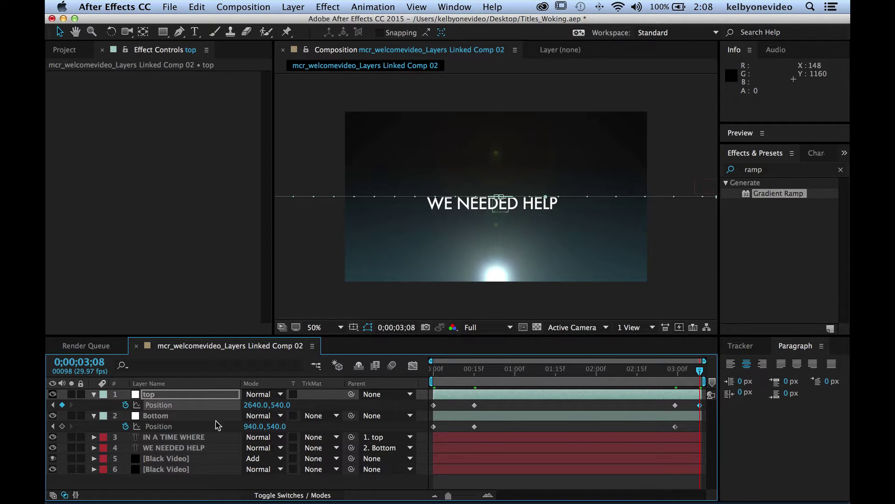
left_click(185, 417)
left_click_drag(245, 422, 145, 415)
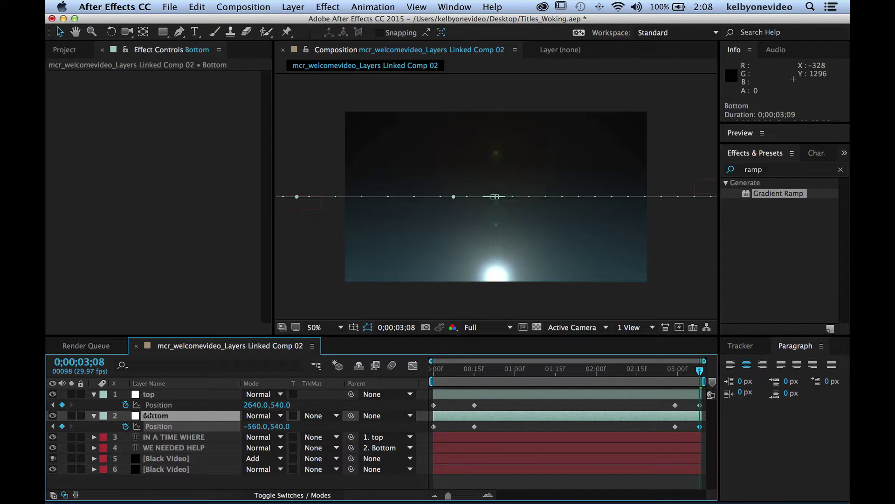
Set the spatial interpolation of both nulls' two middle Position keyframes to Linear.
left_click_drag(462, 371, 574, 391)
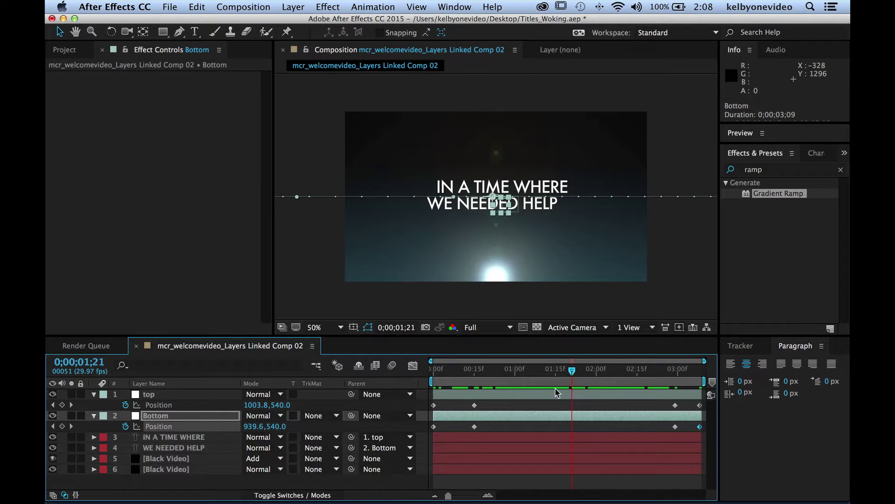
left_click_drag(558, 376, 656, 382)
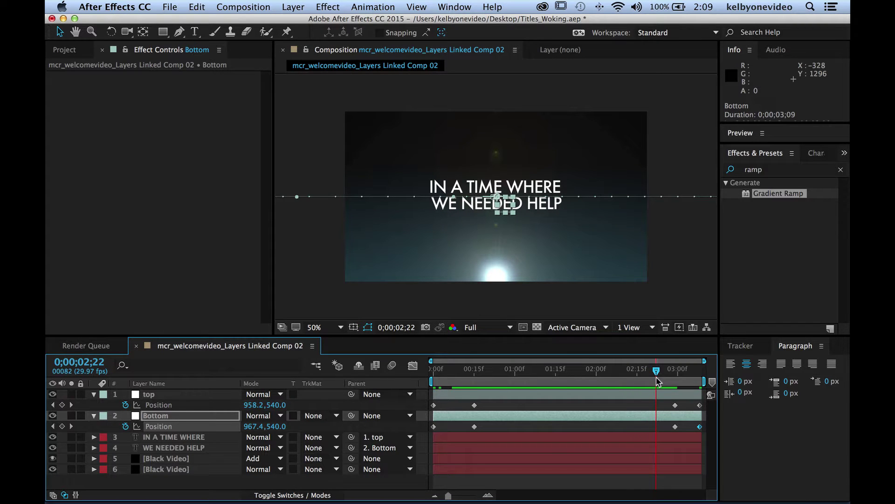
left_click_drag(686, 406, 472, 428)
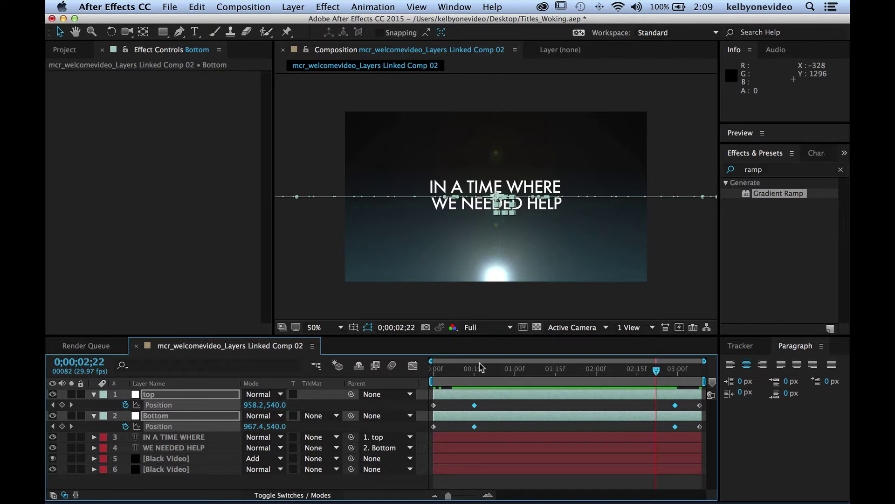
left_click_drag(508, 373, 577, 373)
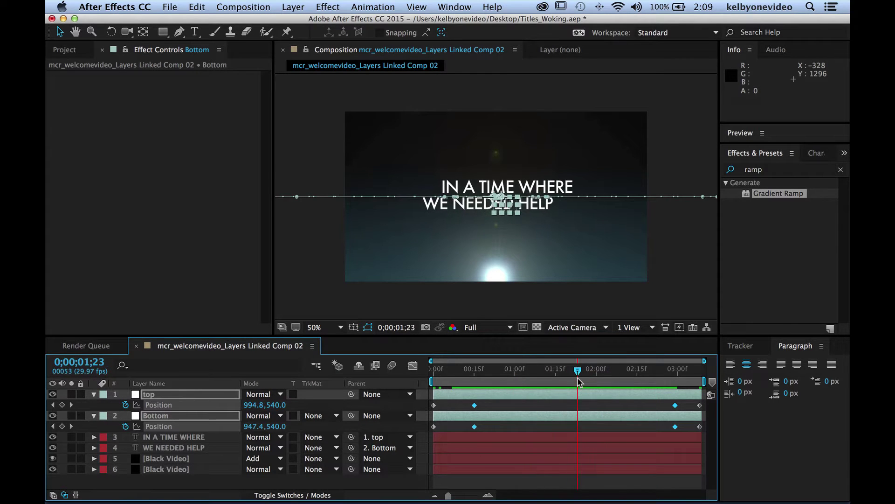
right_click(475, 404)
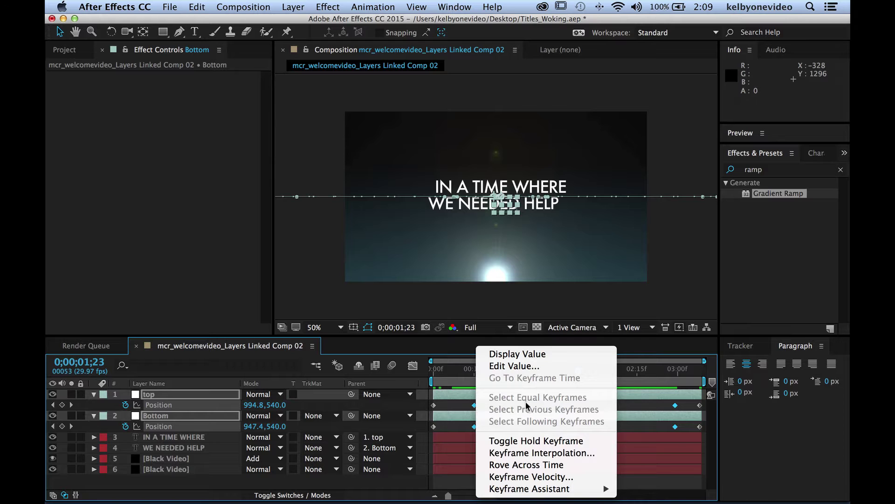
left_click(570, 455)
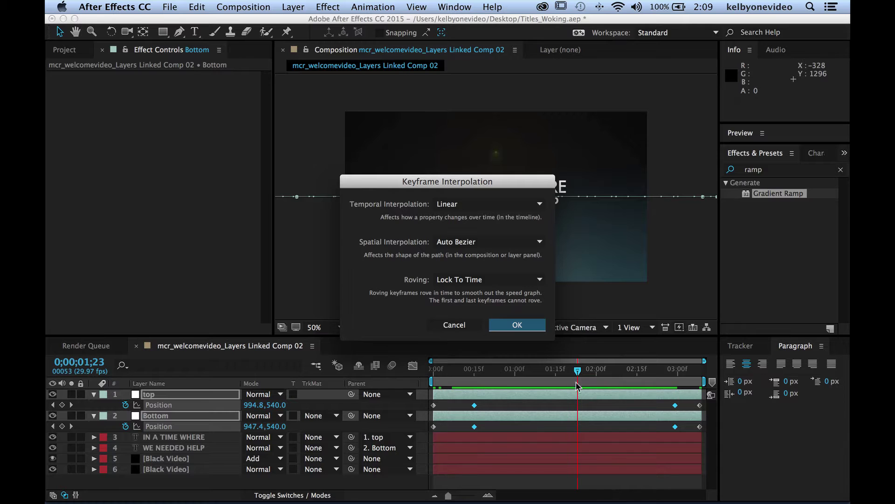
left_click(454, 244)
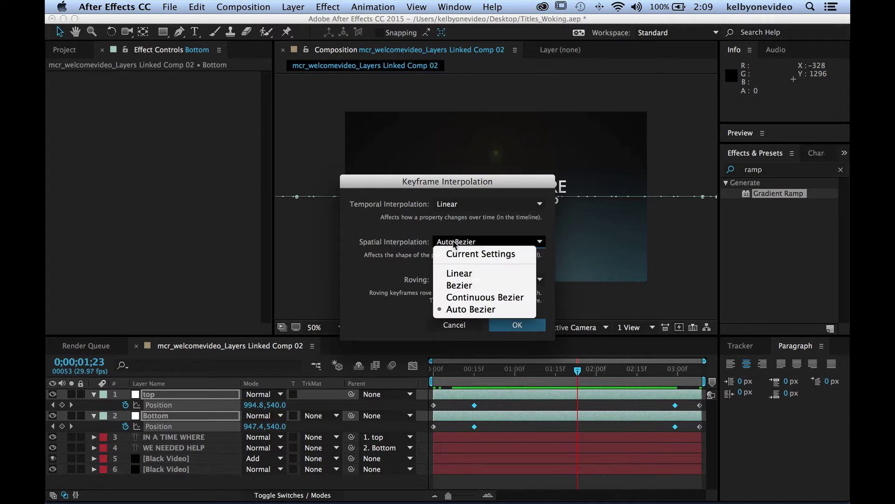
left_click(474, 273)
left_click(518, 325)
Set a custom preview resolution of every 4 pixels horizontally and vertically, and play back the title animation.
left_click(486, 327)
left_click(494, 379)
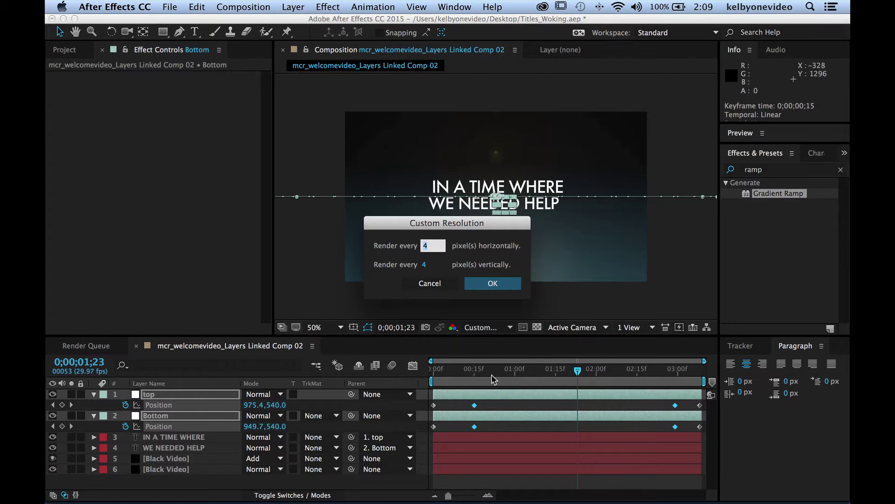
left_click(485, 285)
left_click_drag(468, 370, 524, 374)
key("space")
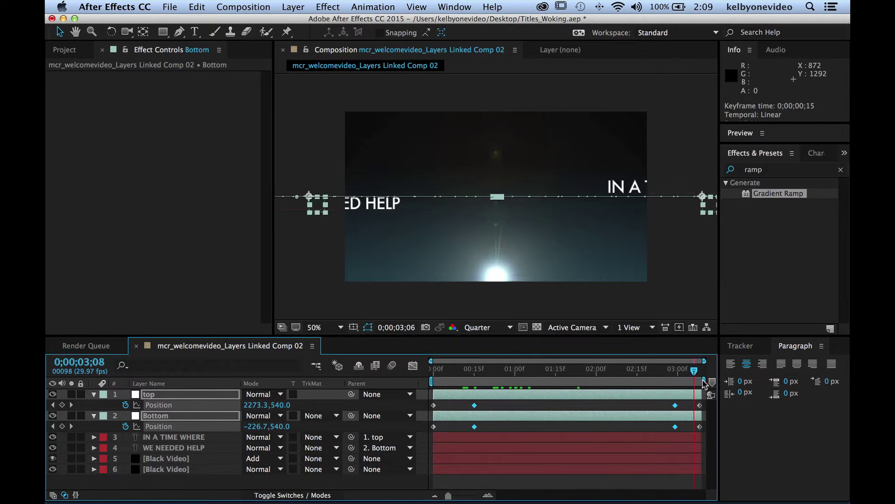
Scrub through the title animation from the start to 0;00;01;21 and clear the keyframe selection.
left_click_drag(580, 380, 402, 380)
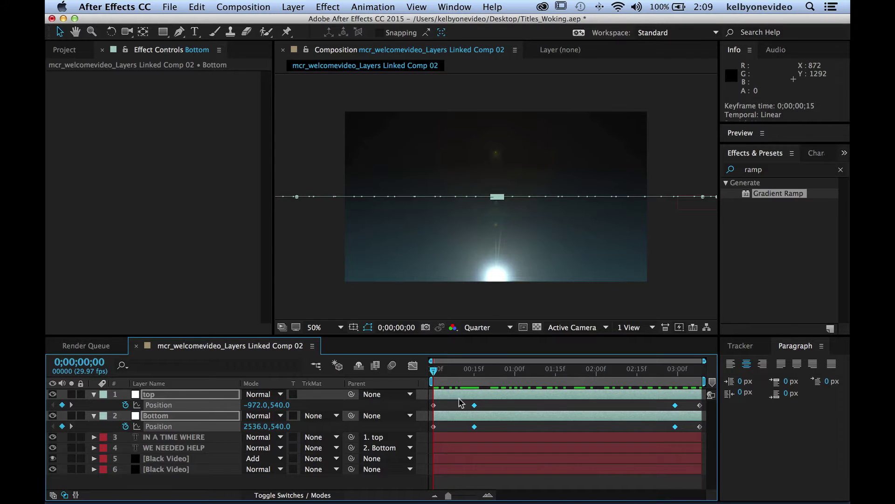
left_click_drag(501, 383, 572, 373)
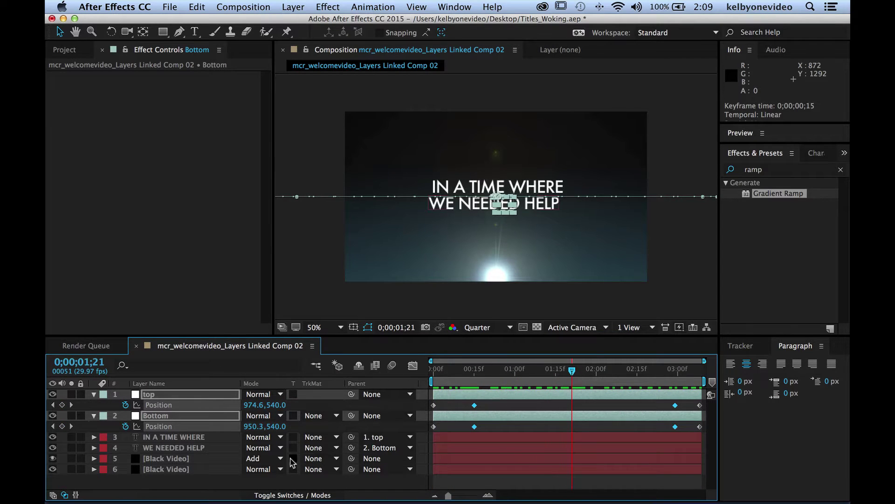
left_click(301, 483)
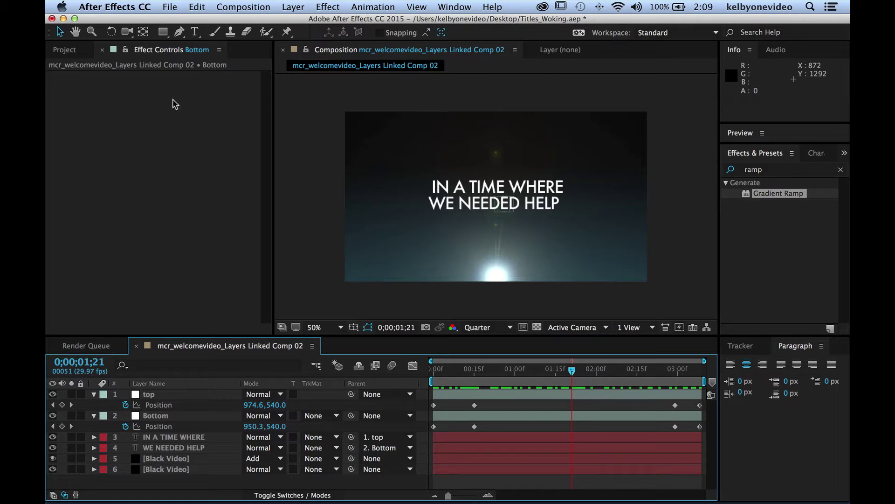
Add a new adjustment layer above all the layers of the title composition.
left_click(230, 6)
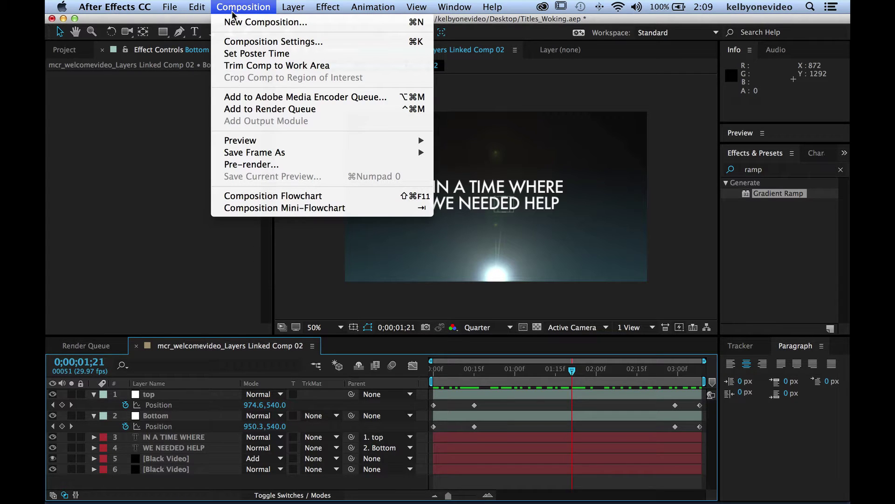
mouse_move(291, 6)
mouse_move(297, 24)
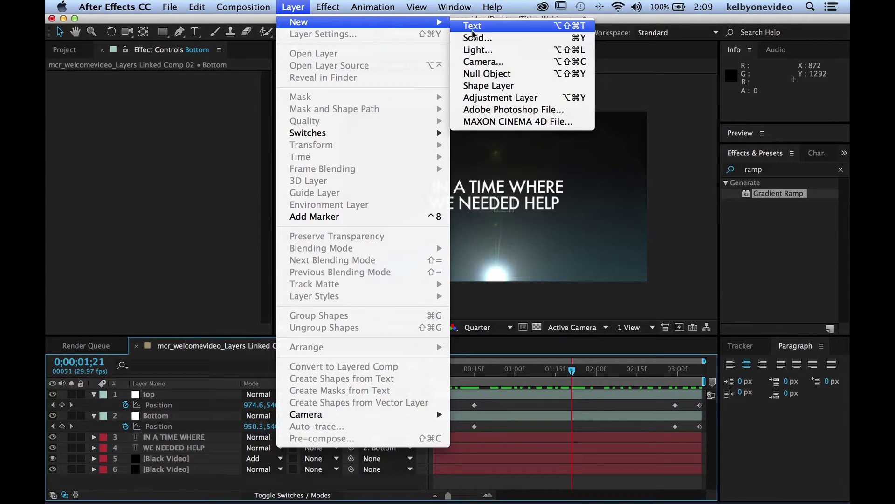
left_click(489, 98)
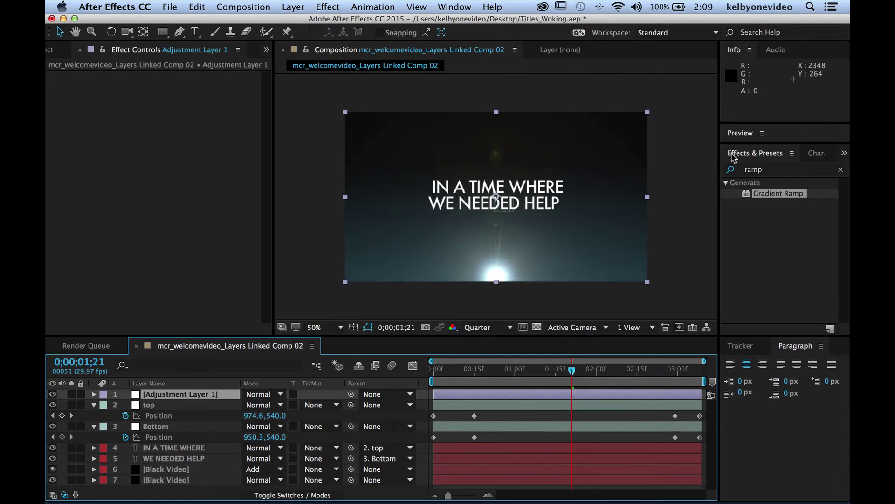
Apply Fast Blur to the adjustment layer with repeated edge pixels and a blurriness of 0.4.
left_click(771, 172)
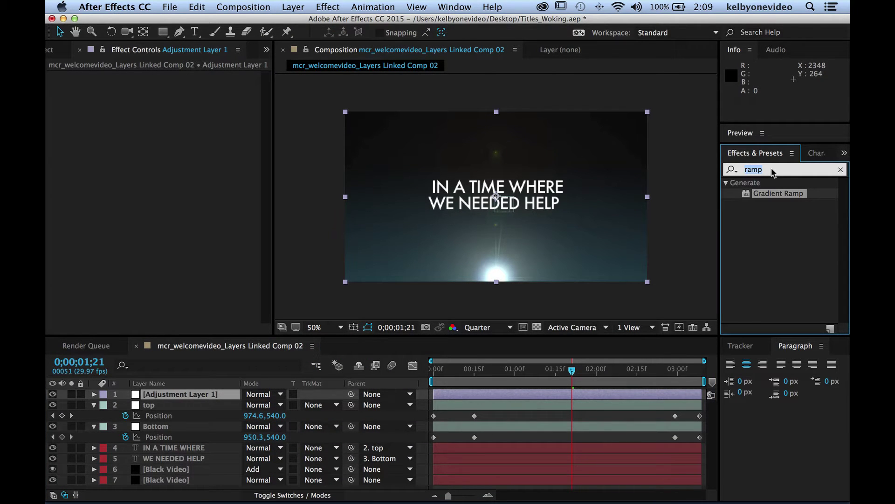
type("fast")
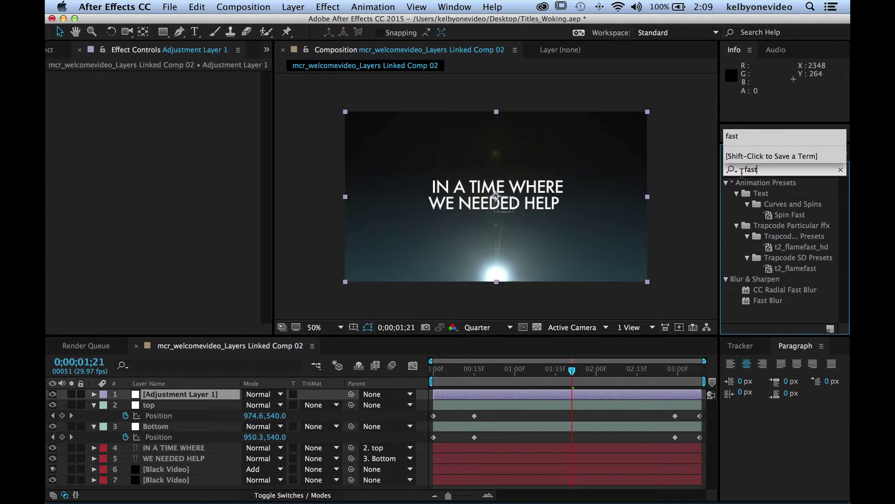
double_click(765, 301)
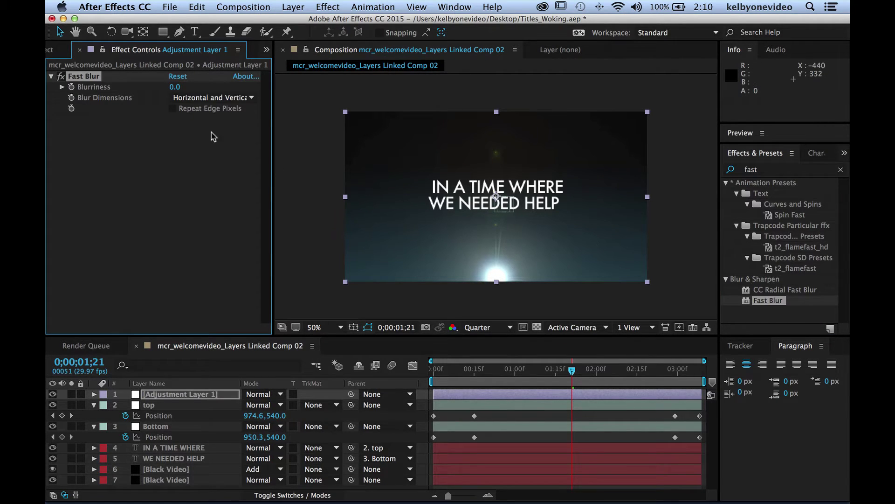
left_click(172, 109)
left_click(180, 86)
key("Return")
Find the Glow effect and add it to the adjustment layer below Fast Blur.
left_click(765, 166)
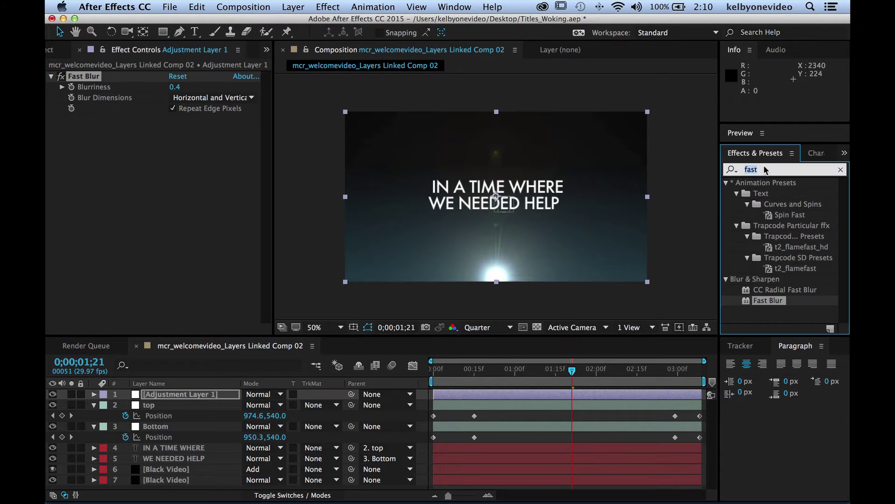
type("glow")
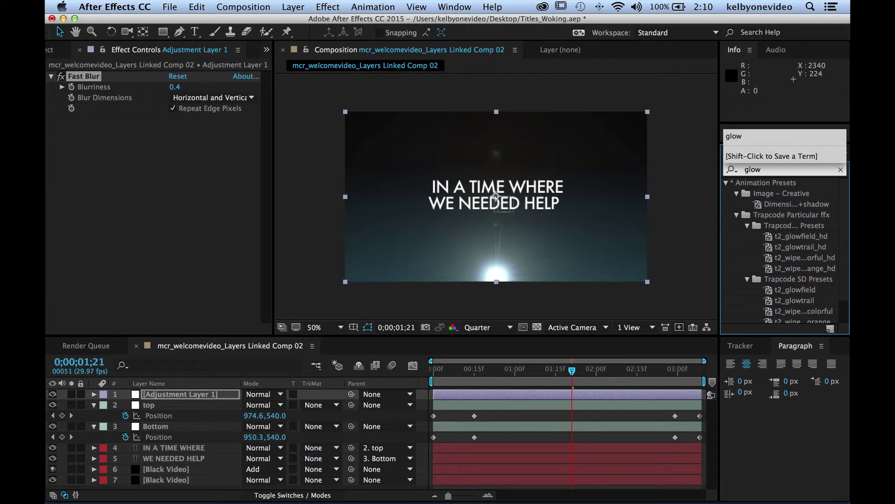
scroll(792, 232, "down", 2)
left_click(762, 318)
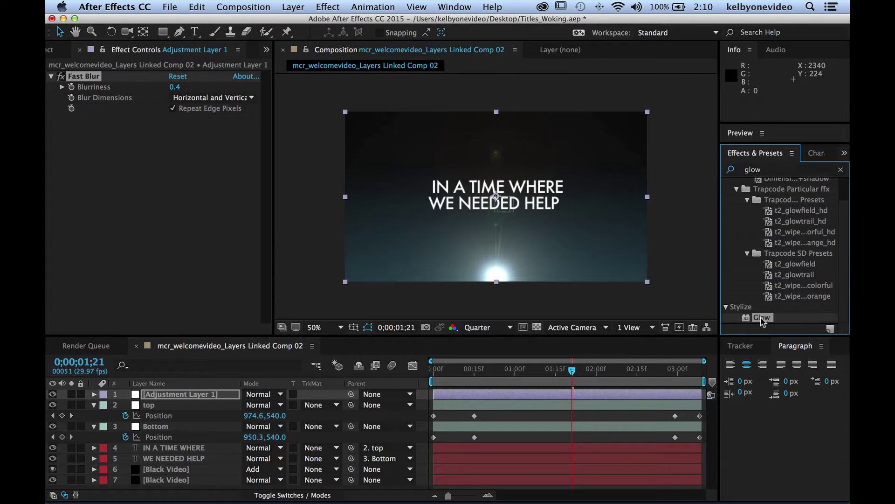
left_click_drag(762, 319, 89, 243)
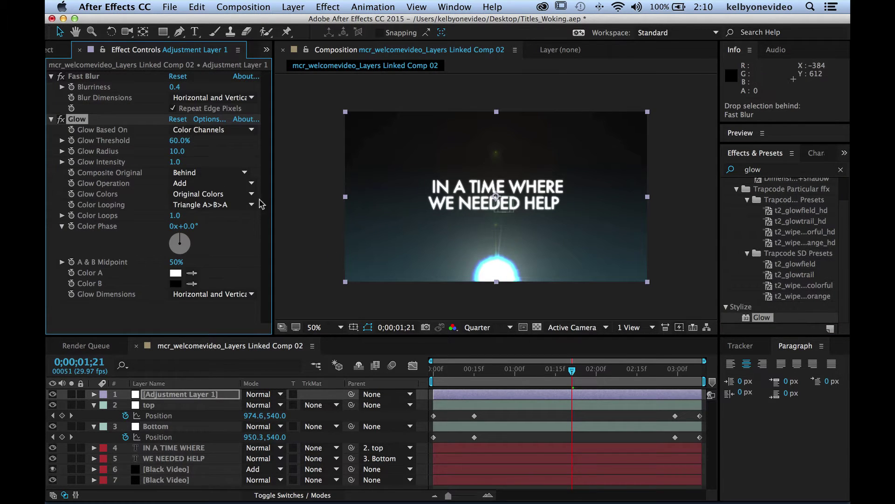
Set the Glow threshold to about 83.9%, radius to about 107 and intensity to 0.2, then collapse both effects.
left_click_drag(176, 151, 240, 149)
left_click_drag(180, 141, 212, 133)
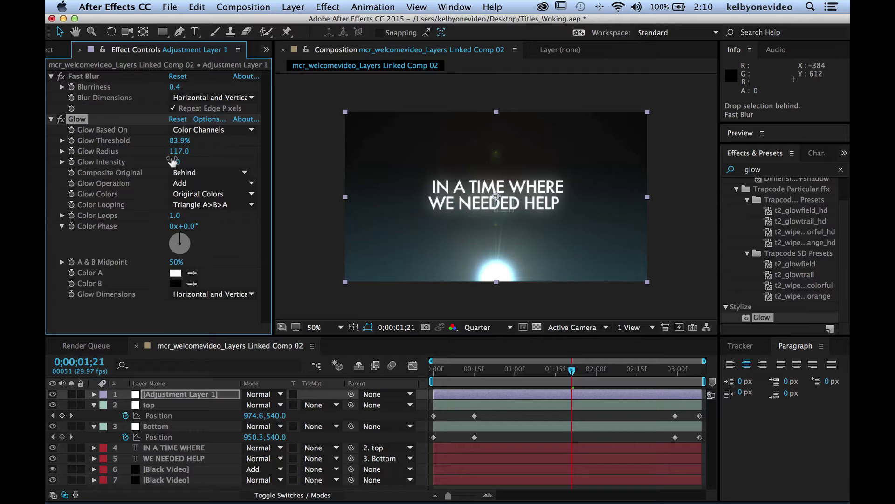
mouse_move(173, 162)
left_mouse_down()
mouse_move(118, 156)
mouse_move(171, 148)
left_mouse_up()
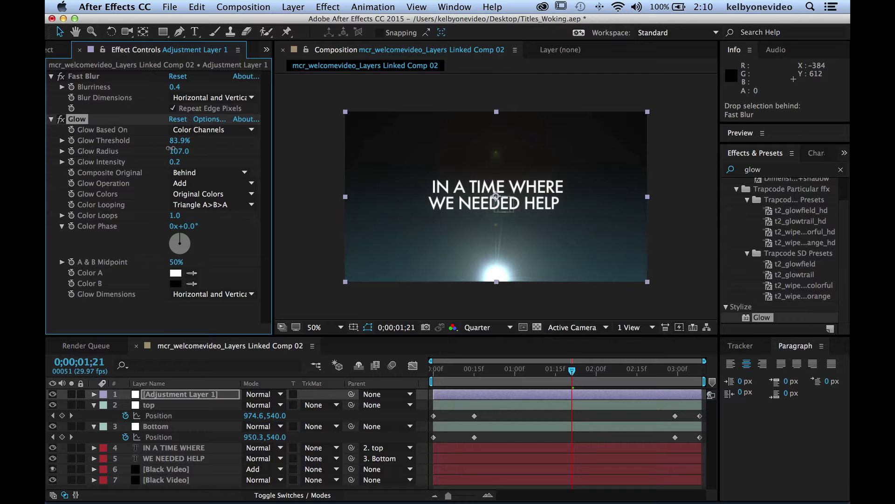
left_click(51, 119)
left_click(51, 76)
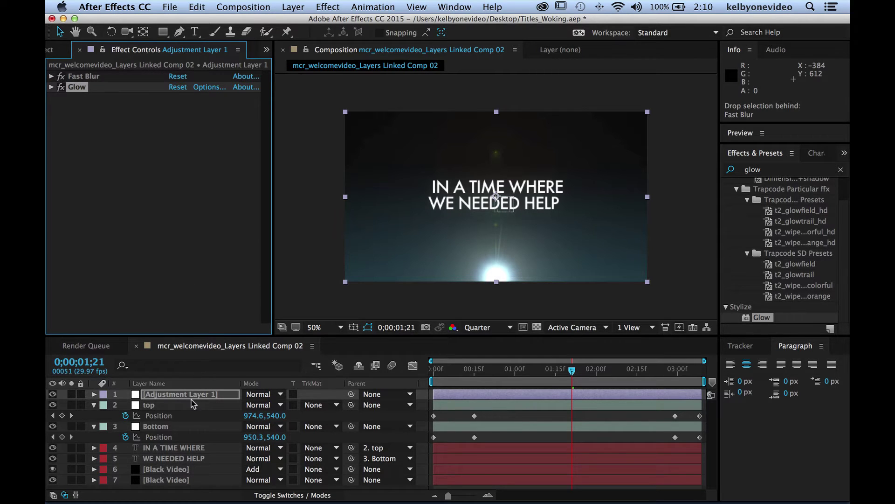
Lower the Lens Flare center to 960, 1167, check the result at 0;00;01;02 and hide the layer controls.
left_click(180, 469)
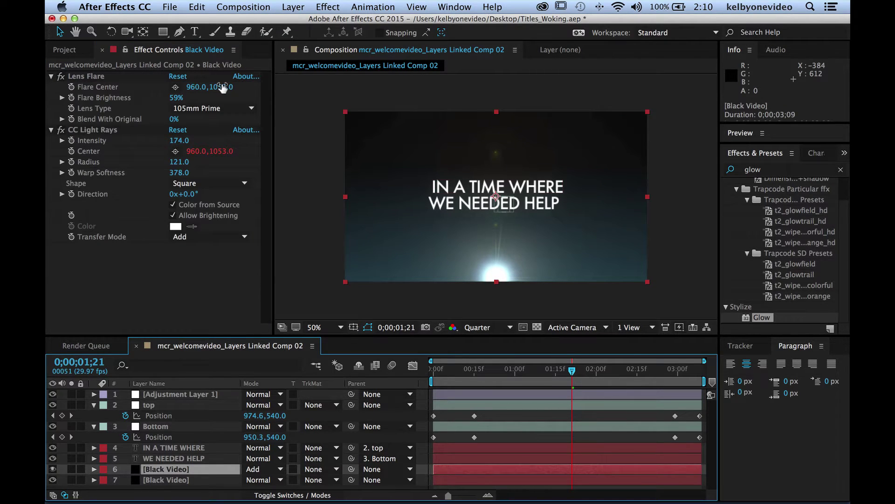
left_click_drag(223, 87, 270, 83)
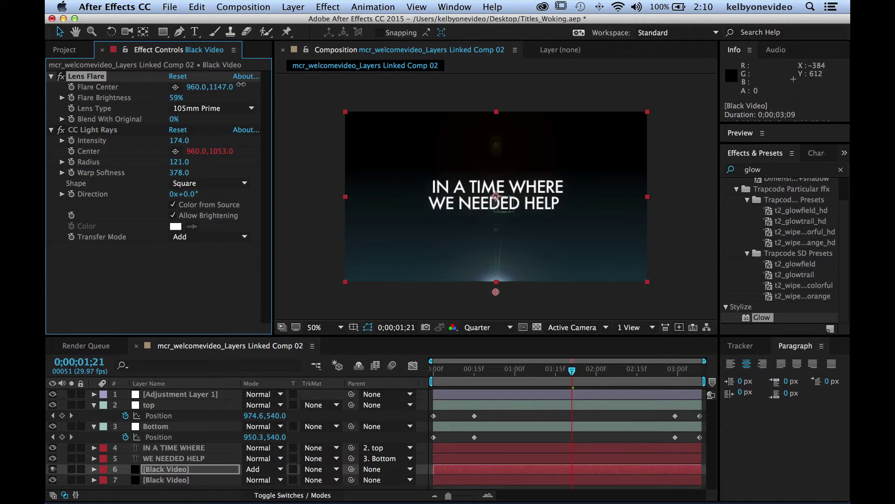
left_click(485, 373)
left_click_drag(485, 373, 522, 381)
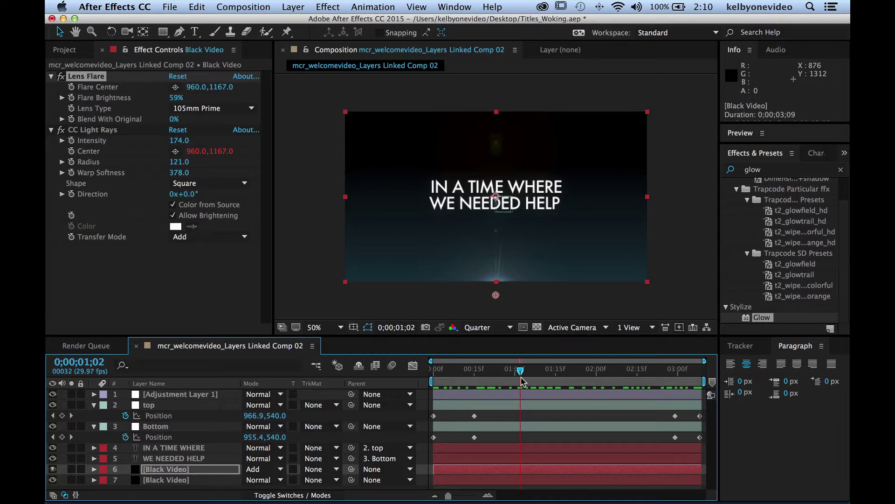
key("super+shift+h")
Make the composition a template with text layers editable in Premiere Pro, and save the project.
left_click(232, 5)
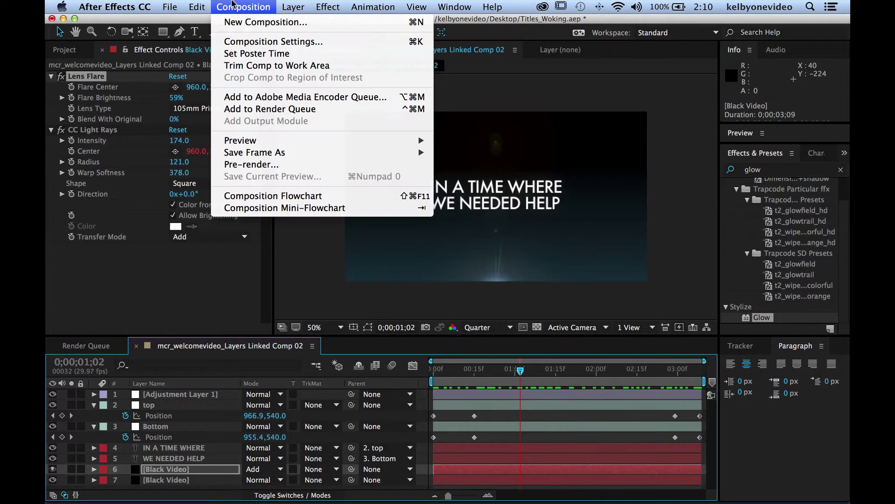
left_click(252, 43)
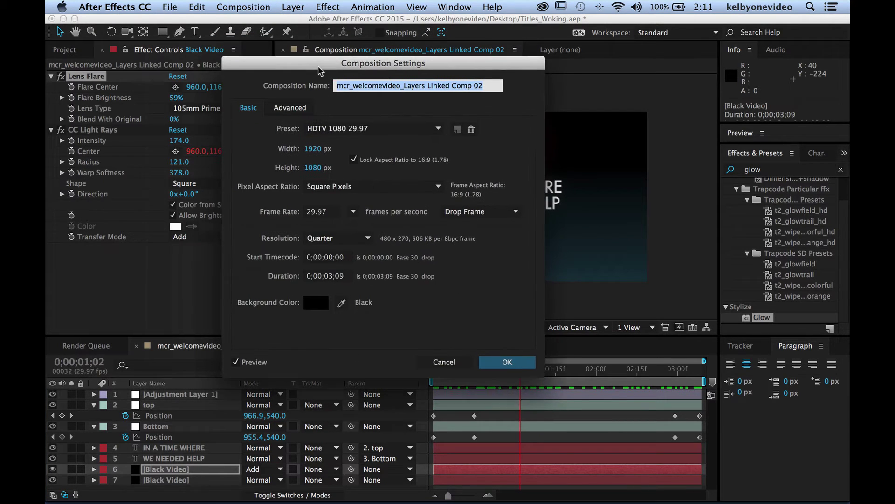
left_click(294, 114)
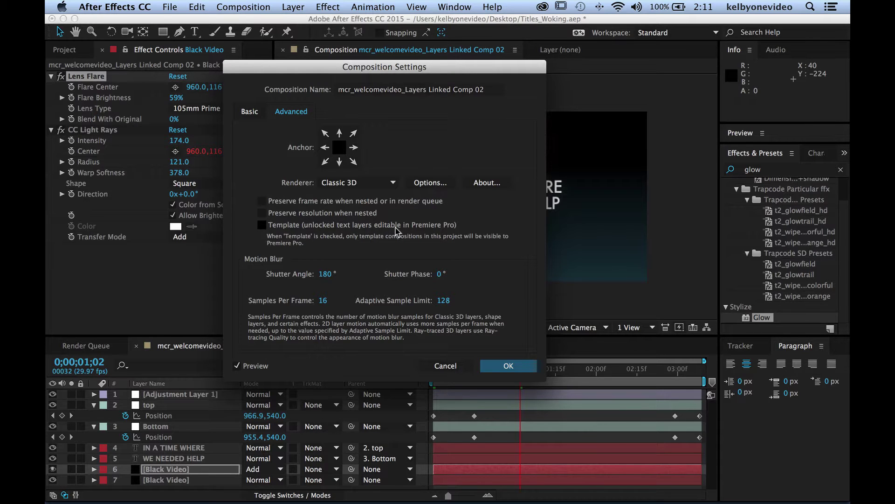
left_click(262, 225)
left_click(508, 366)
key("super+s")
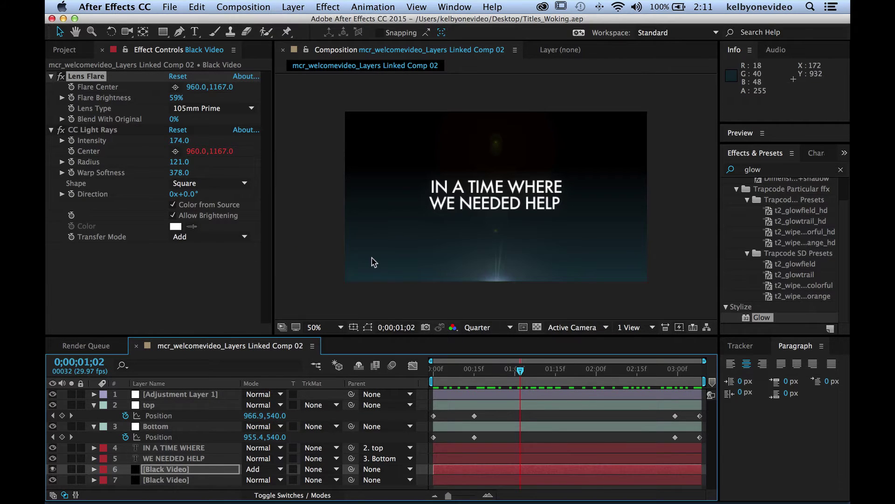
Switch to Premiere Pro, view the linked title at 00;00;08;00 in Sequence 01 and select its clip on V3.
mouse_move(466, 499)
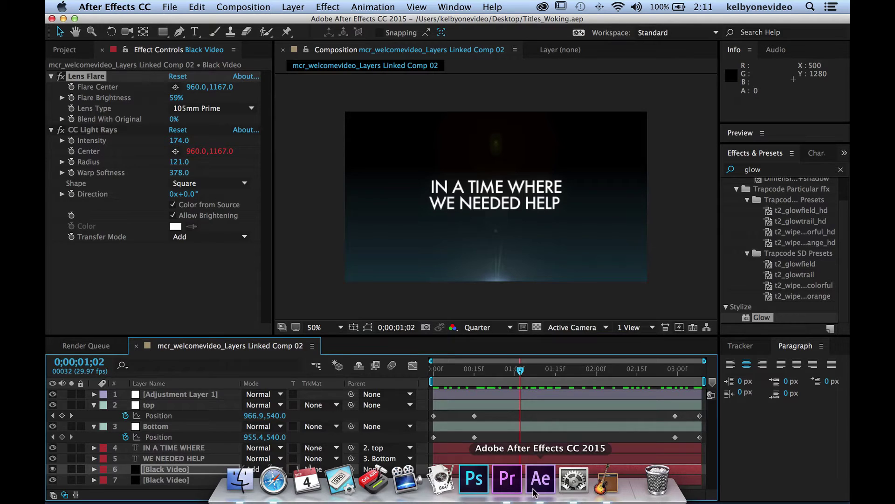
left_click(508, 480)
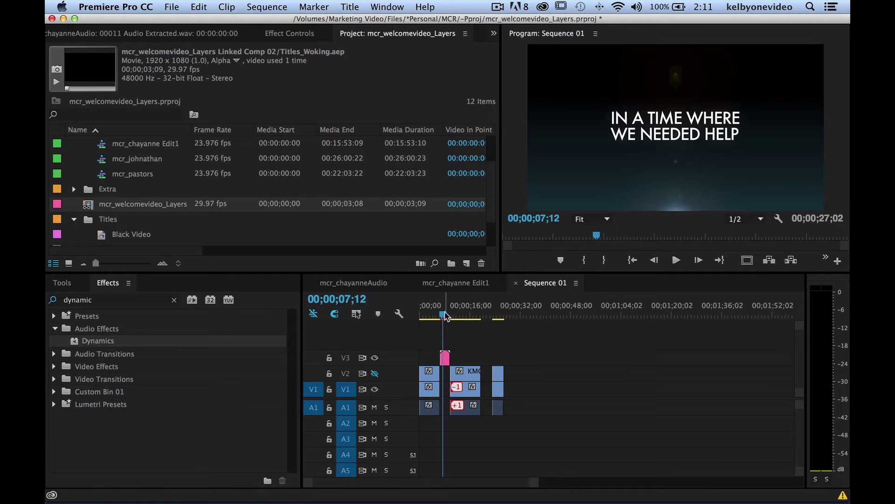
left_click_drag(445, 315, 447, 316)
left_click(443, 362)
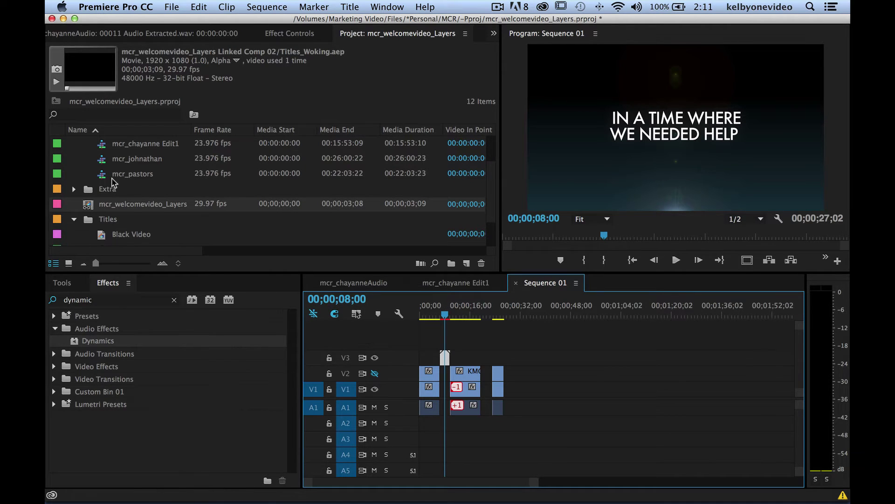
Collapse the Titles and -Comps bins in the project.
left_click(74, 220)
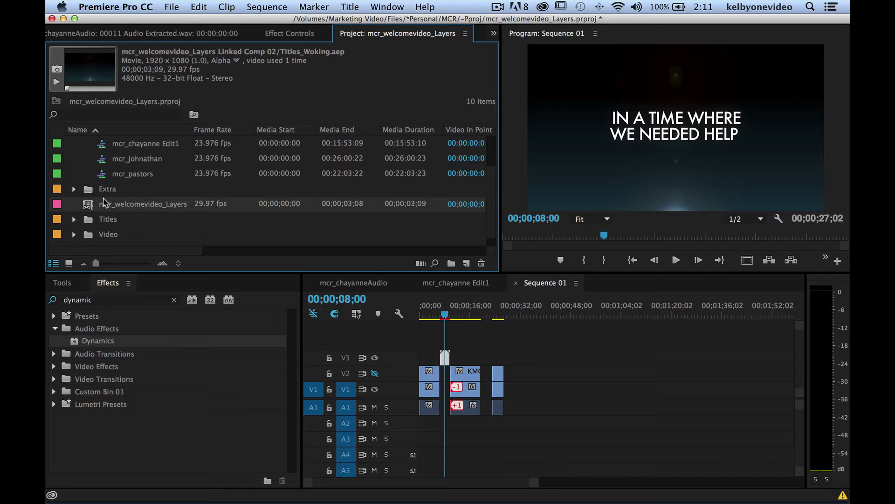
scroll(84, 187, "up", 2)
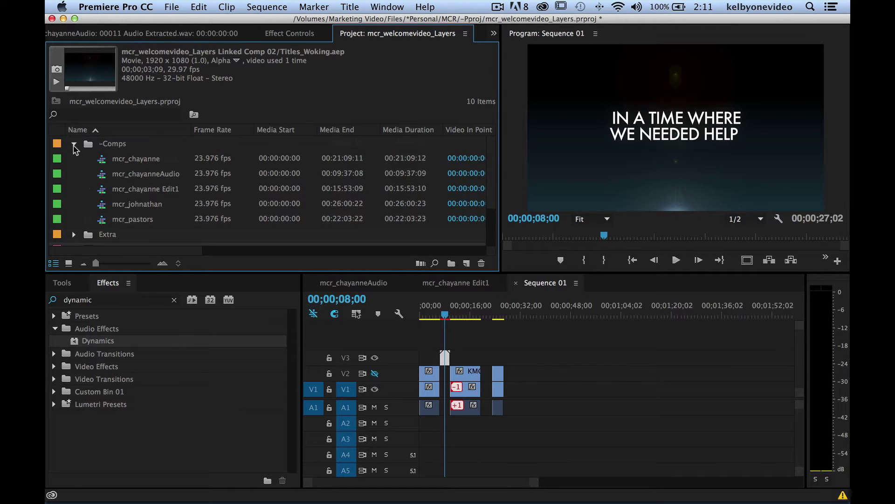
left_click(74, 145)
scroll(123, 180, "right", 1)
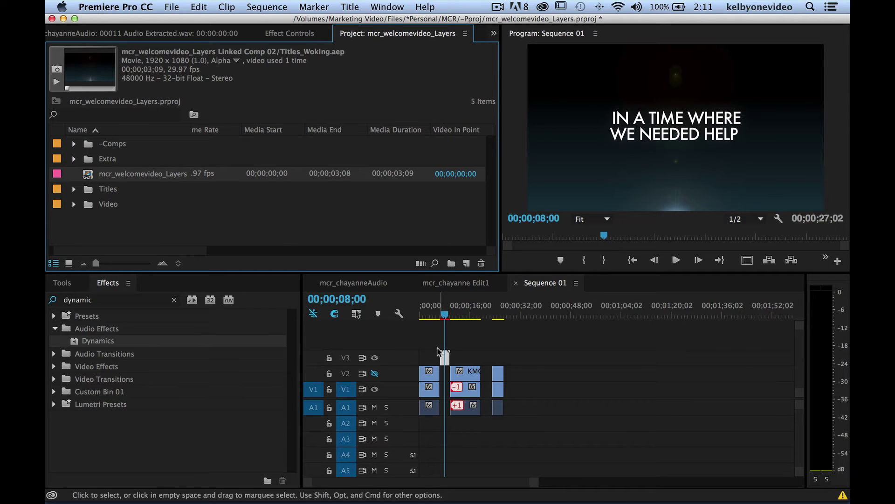
Examine the commands available for the linked title clip on V3 at 00;00;08;12.
left_click(471, 315)
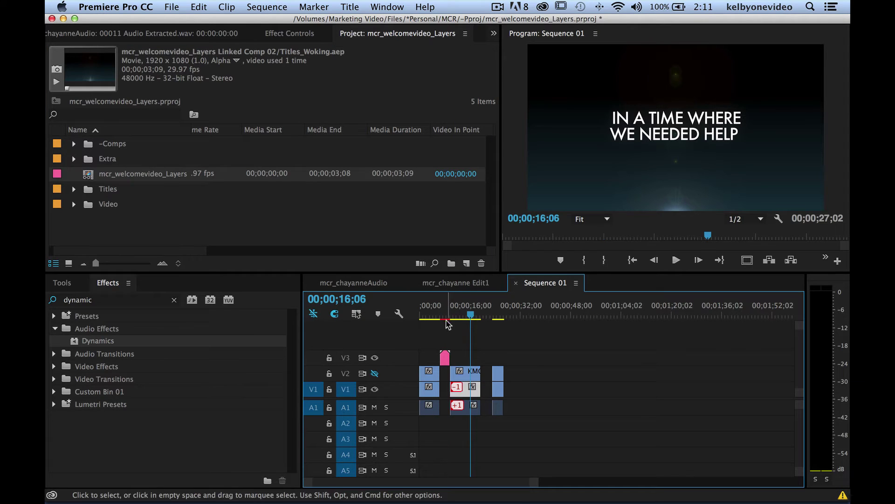
left_click(446, 316)
right_click(446, 360)
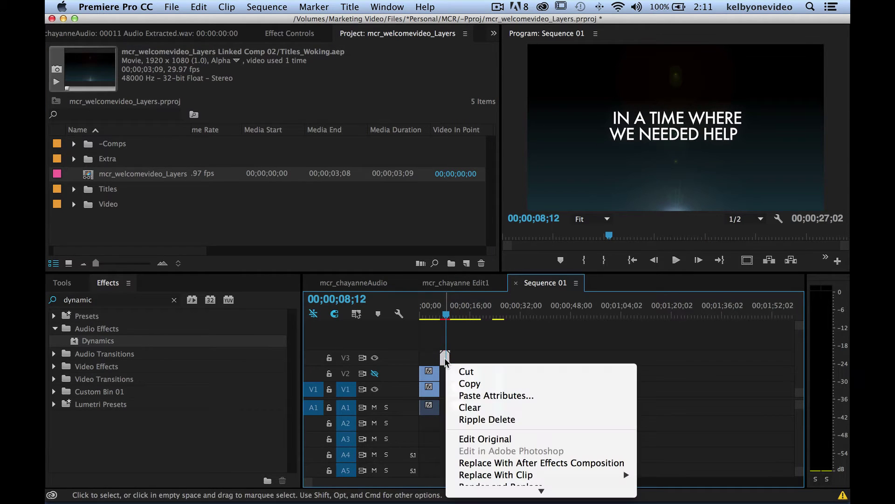
mouse_move(542, 493)
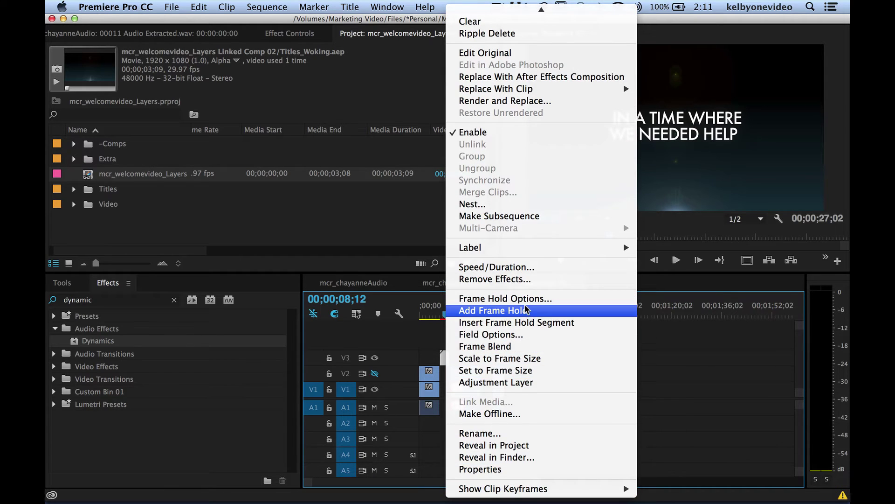
scroll(538, 448, "up", 1)
left_click(537, 457)
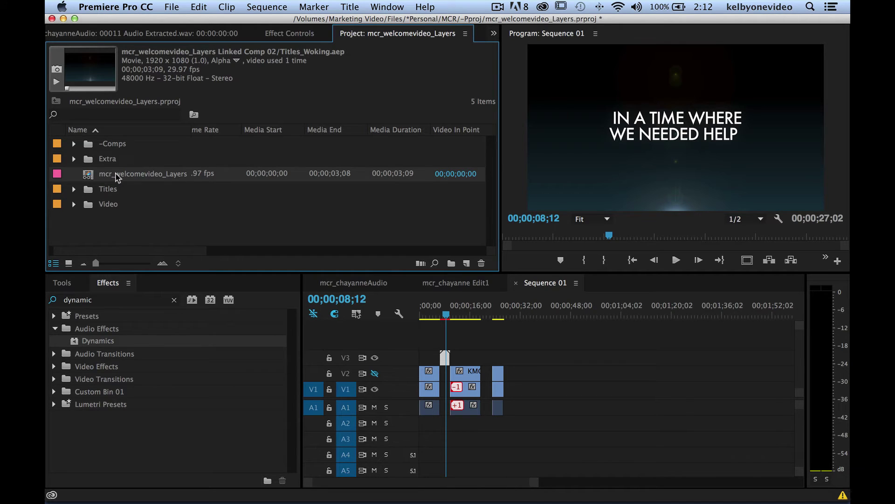
Duplicate the linked title comp mcr_welcomevideo_Layers in the project and rename the copy "They were there".
scroll(116, 178, "left", 2)
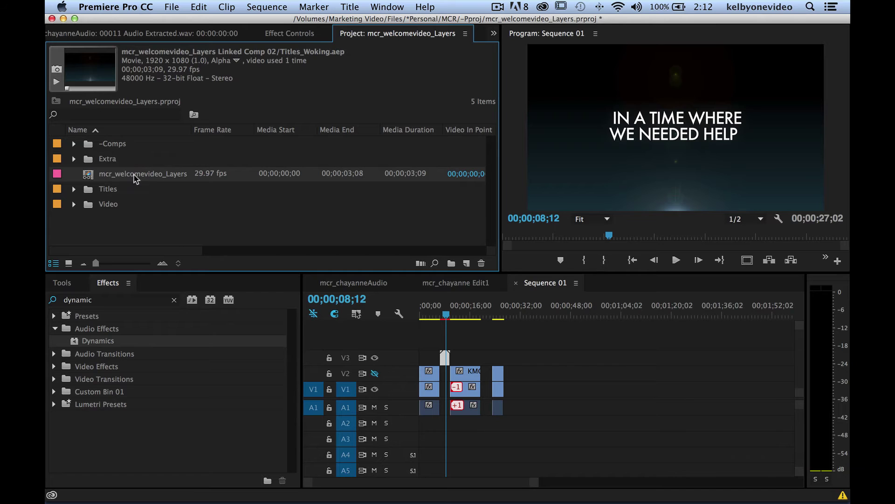
right_click(109, 176)
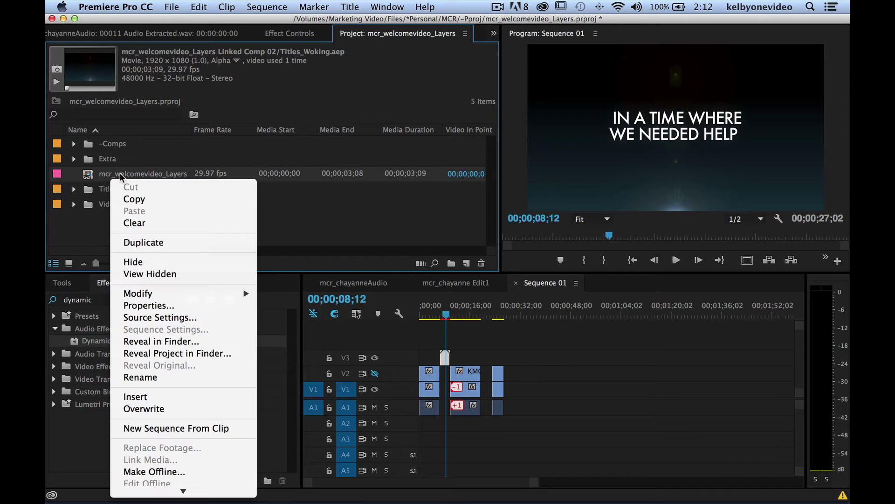
left_click(161, 242)
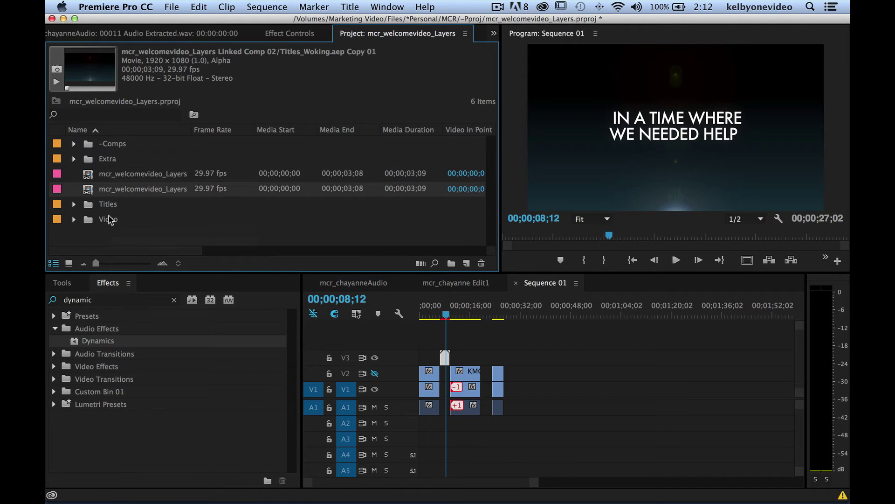
left_click(148, 189)
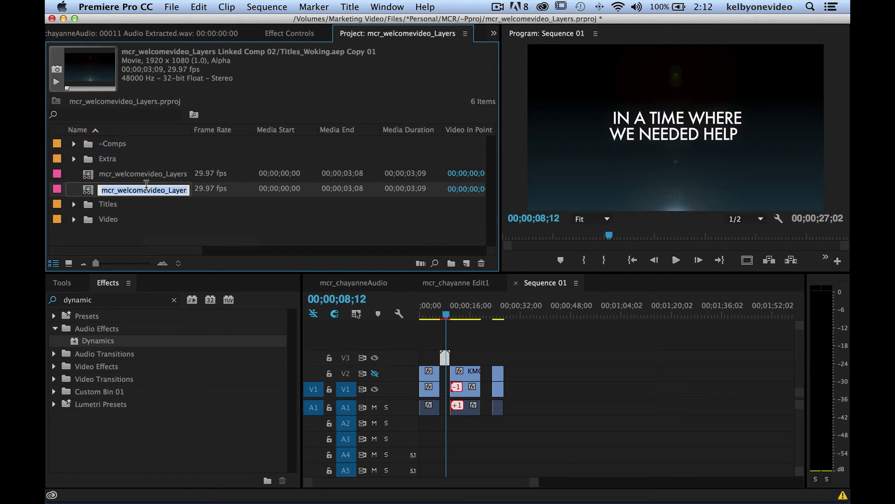
type("They were there")
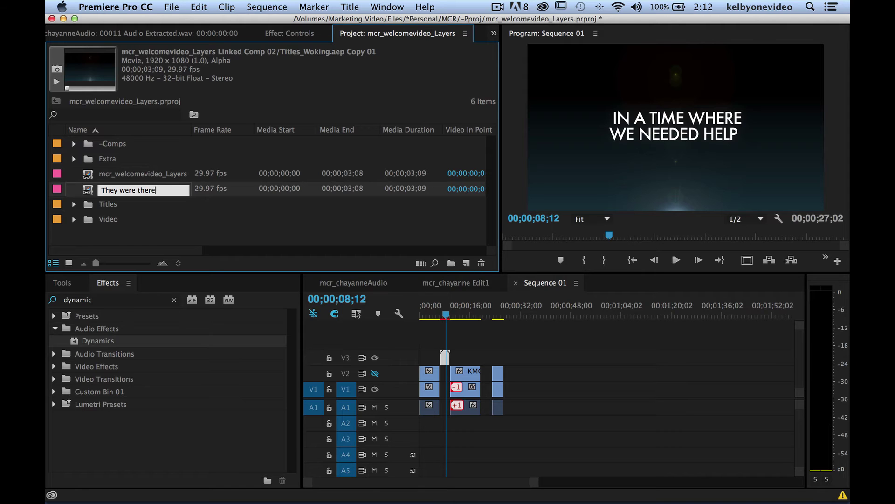
left_click(127, 234)
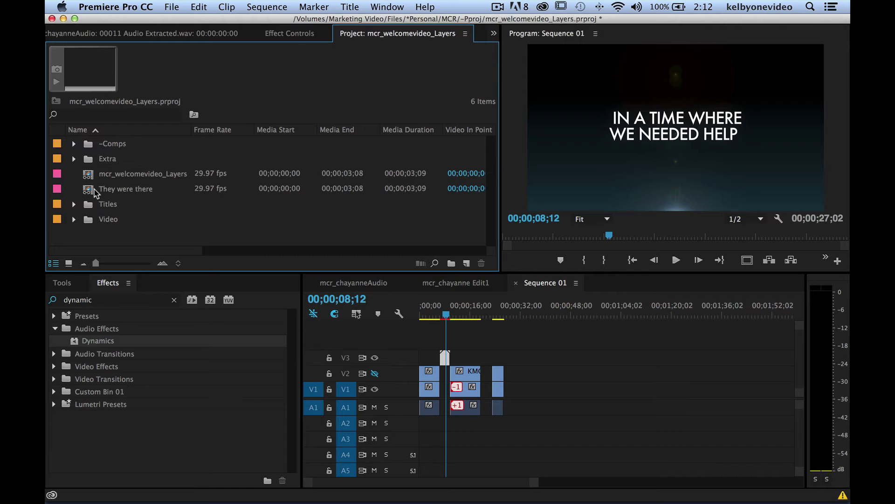
Change the editable text of the "They were there" title to THEY WHERE on the first line and THERE! on the second.
double_click(95, 193)
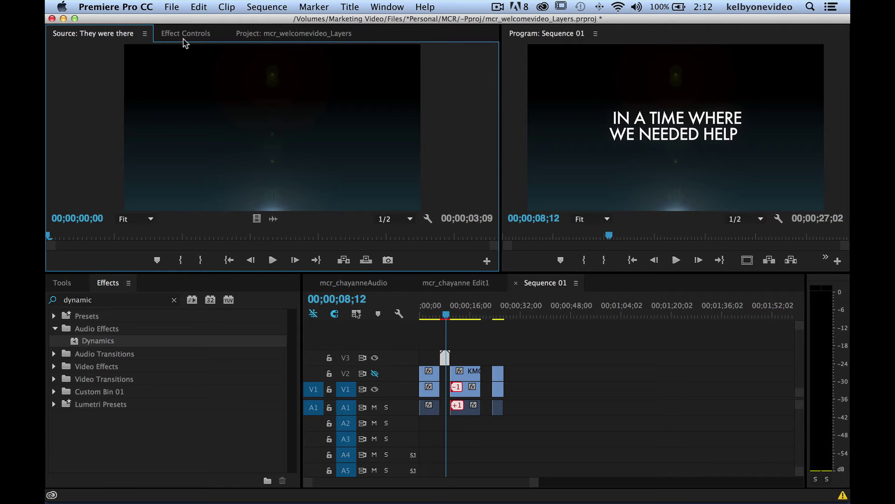
left_click(183, 34)
left_click(164, 84)
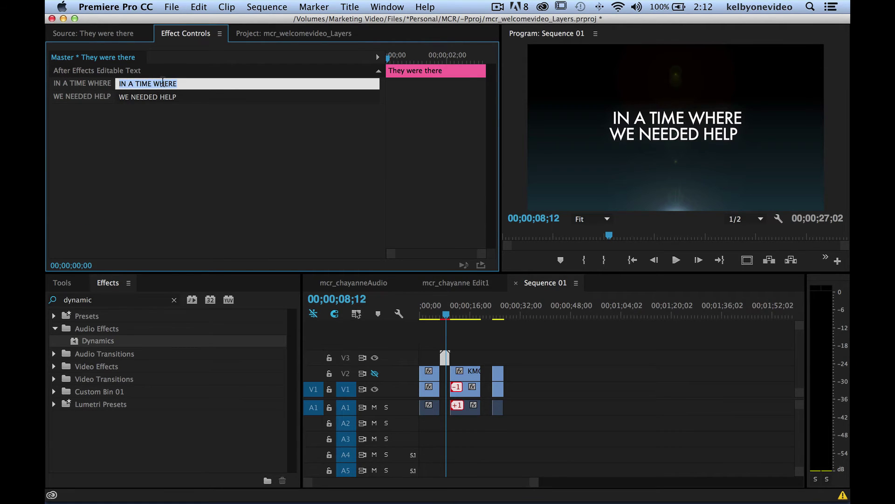
type("They Where")
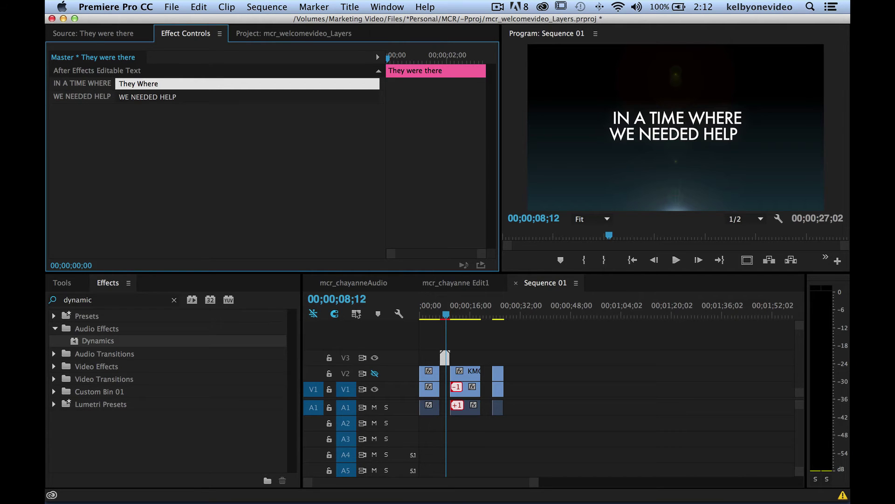
key("super+a")
type("TH")
key("Tab")
type("THER")
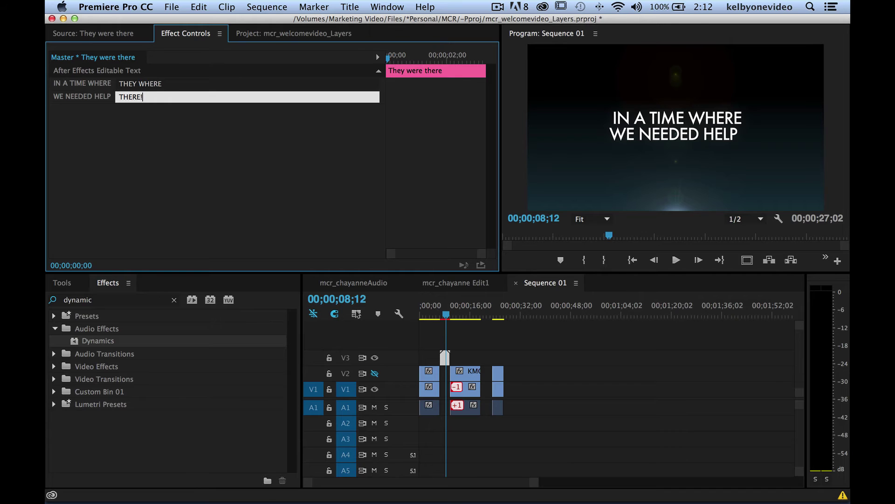
Place the "They were there" title on V3 of Sequence 01, over the gap before the last clip.
left_click(99, 37)
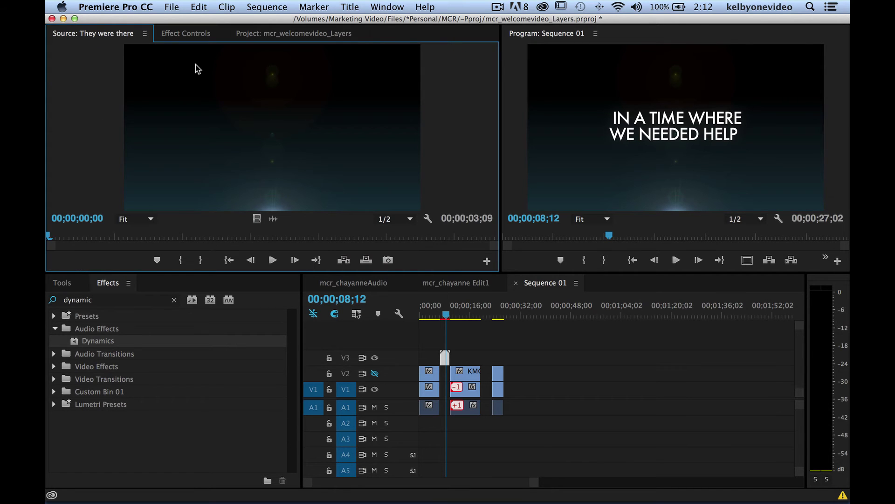
left_click(300, 35)
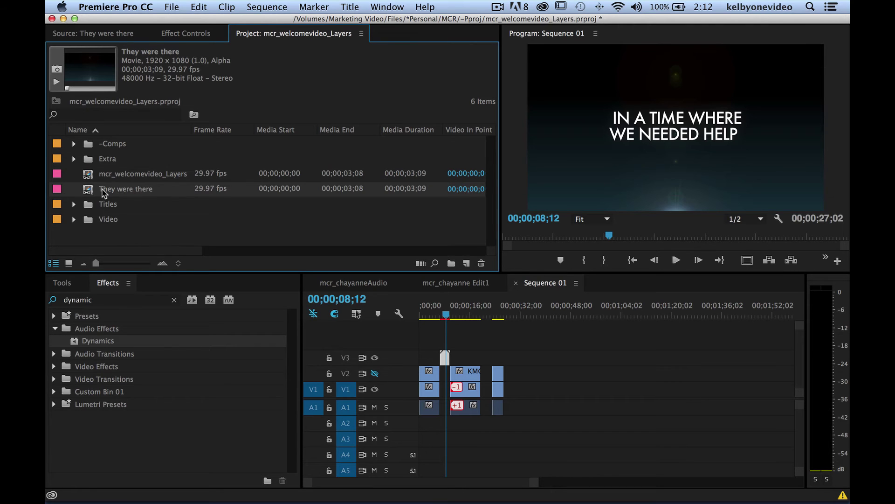
left_click(200, 30)
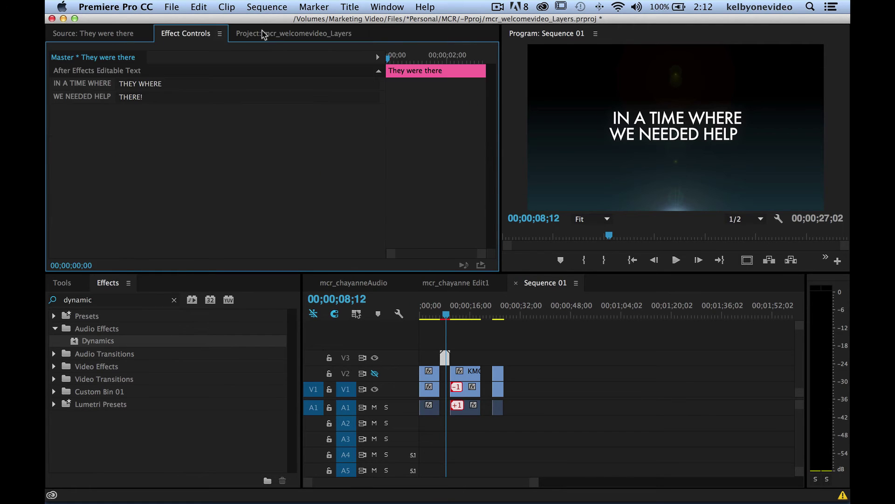
left_click(265, 33)
left_click_drag(87, 198, 478, 359)
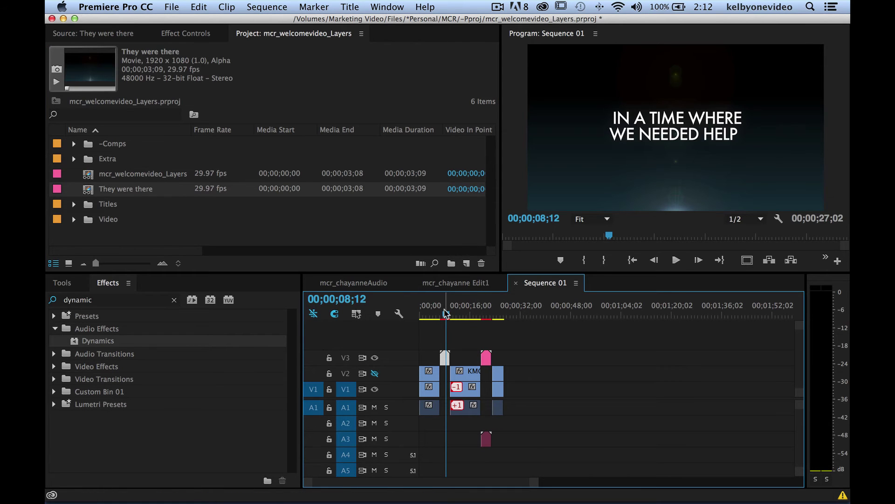
View the new title on V3 in Sequence 01 at 00;00;20;29.
left_click_drag(443, 314, 485, 314)
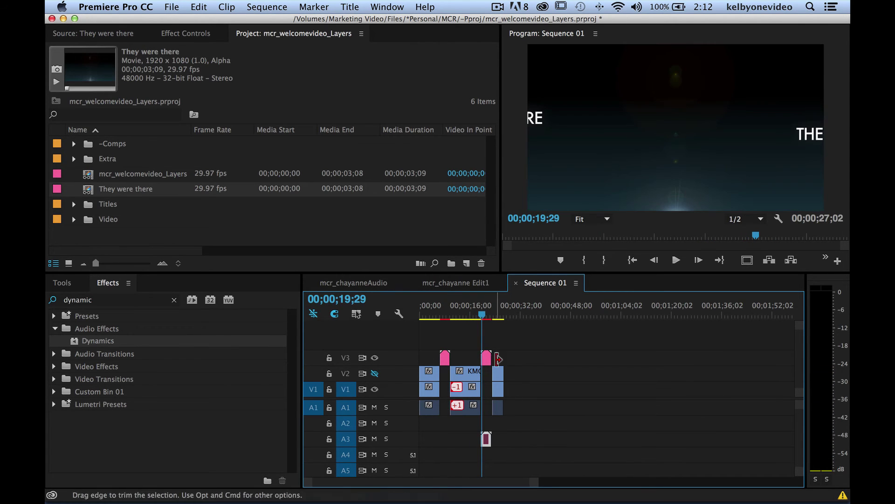
left_click(485, 316)
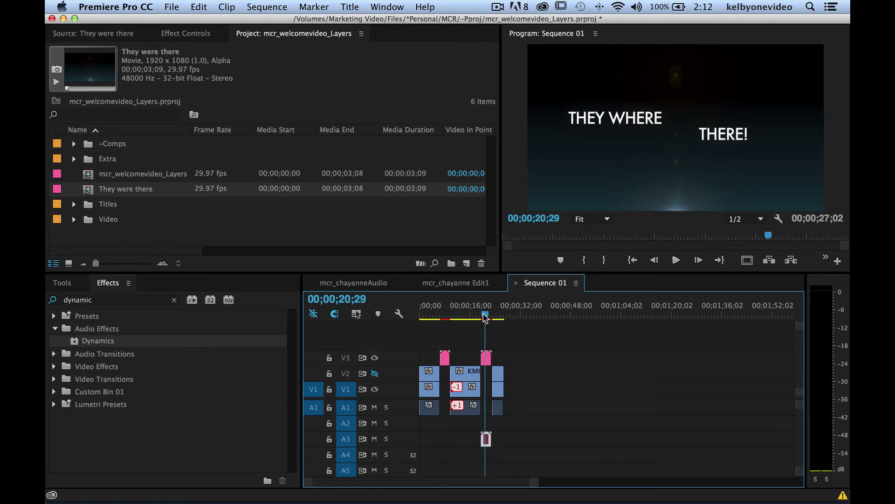
left_click(515, 440)
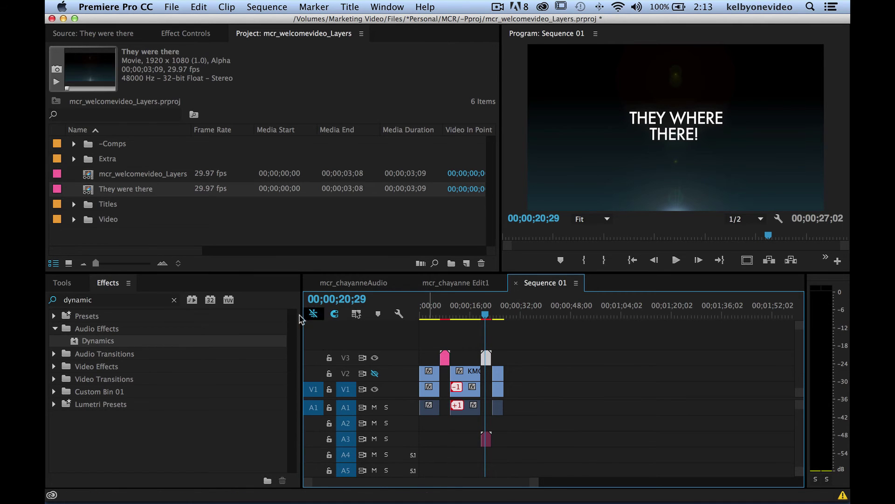
Switch to After Effects and make the IN A TIME WHERE and WE NEEDED HELP text layers 3D.
mouse_move(407, 502)
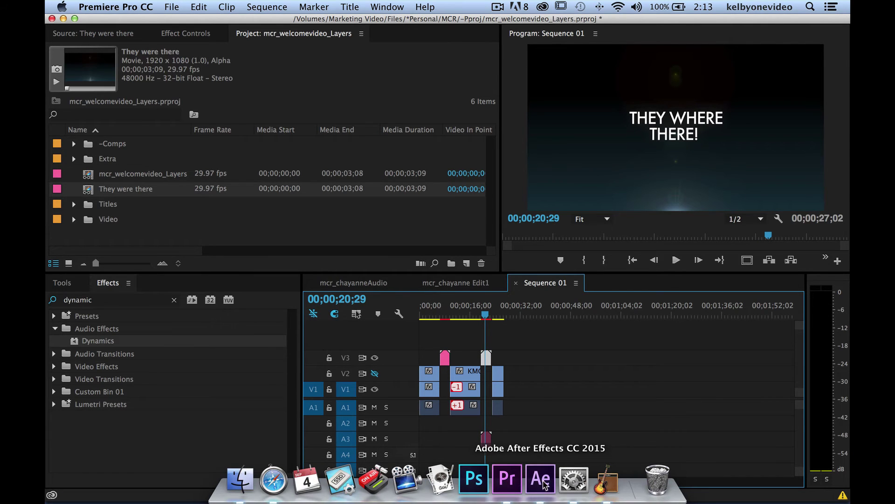
left_click(541, 480)
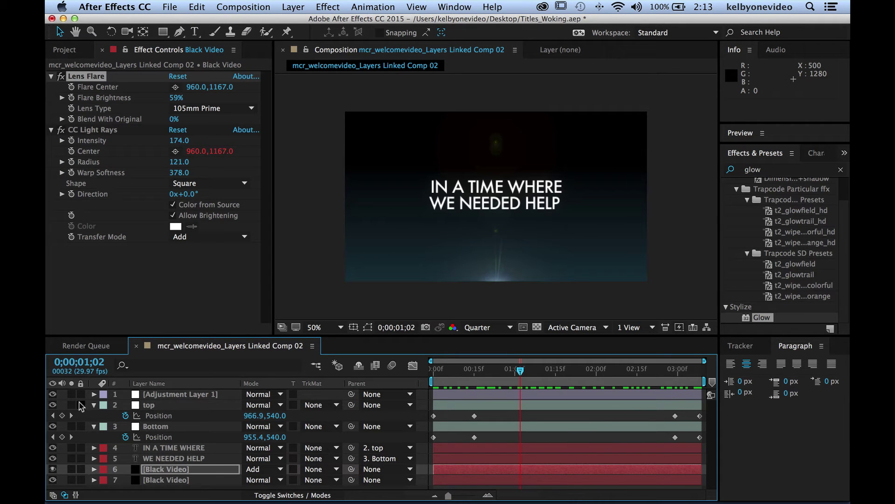
left_click(93, 426)
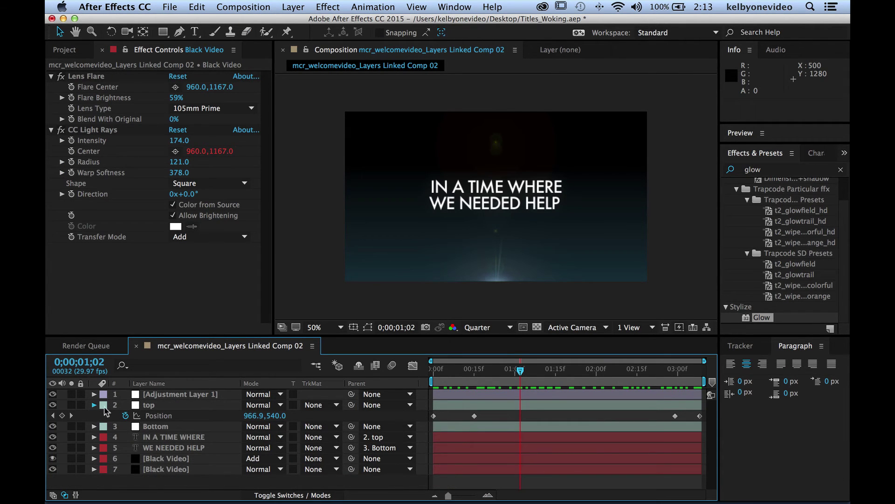
left_click(95, 404)
left_click(187, 426)
left_click(196, 437, "shift")
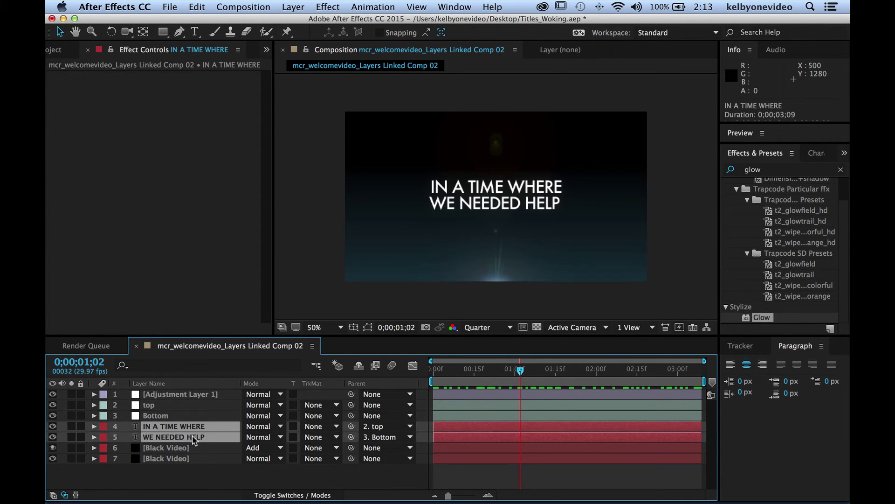
left_click(313, 496)
left_click(314, 426)
left_click(304, 475)
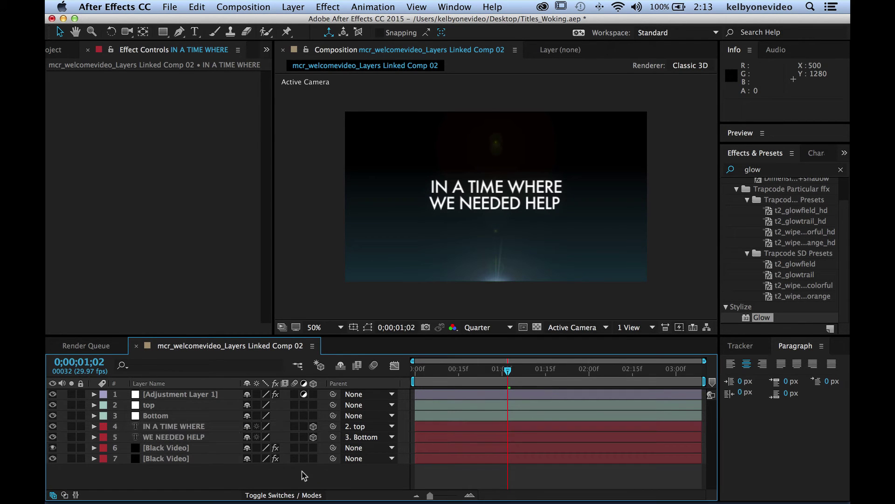
Add a point light named Light 1 with a beige color at hue 46° and 100% intensity.
left_click(259, 7)
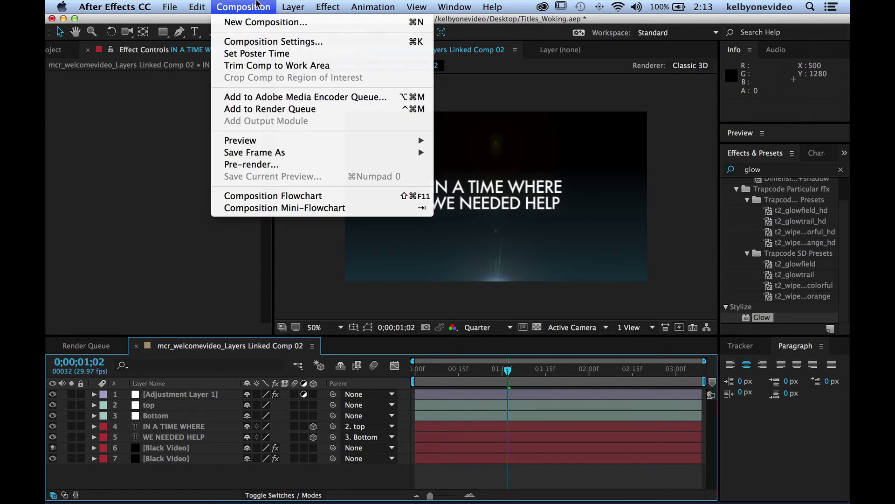
mouse_move(294, 23)
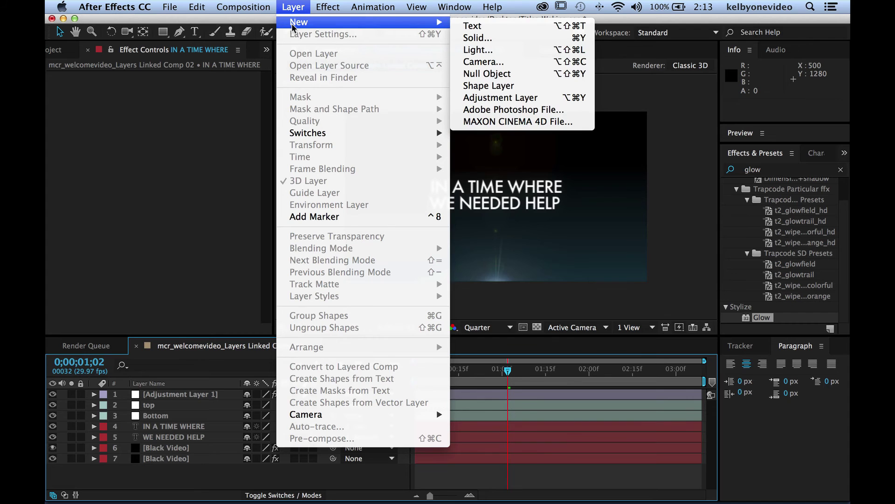
left_click(484, 50)
left_click(145, 131)
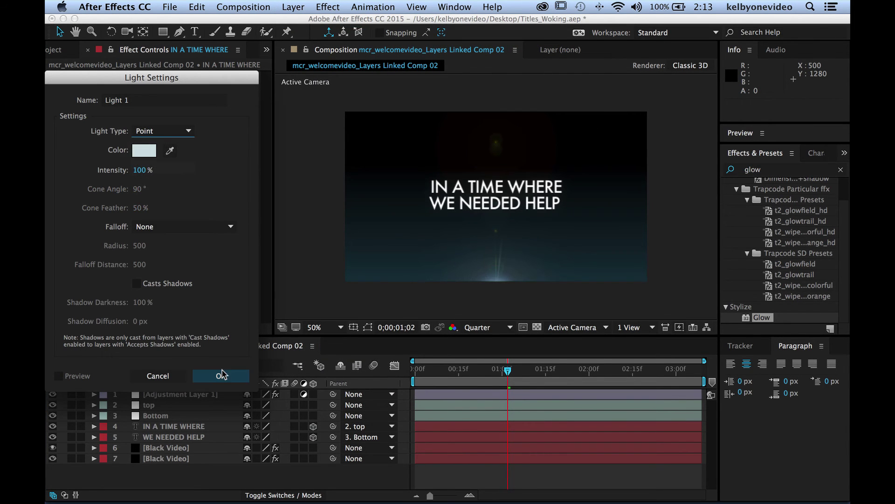
left_click(132, 155)
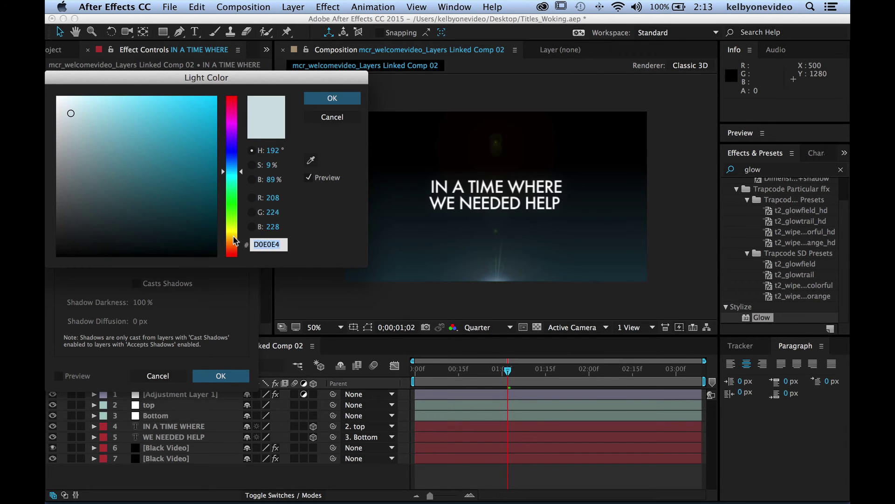
left_click(232, 236)
left_click_drag(231, 234, 231, 236)
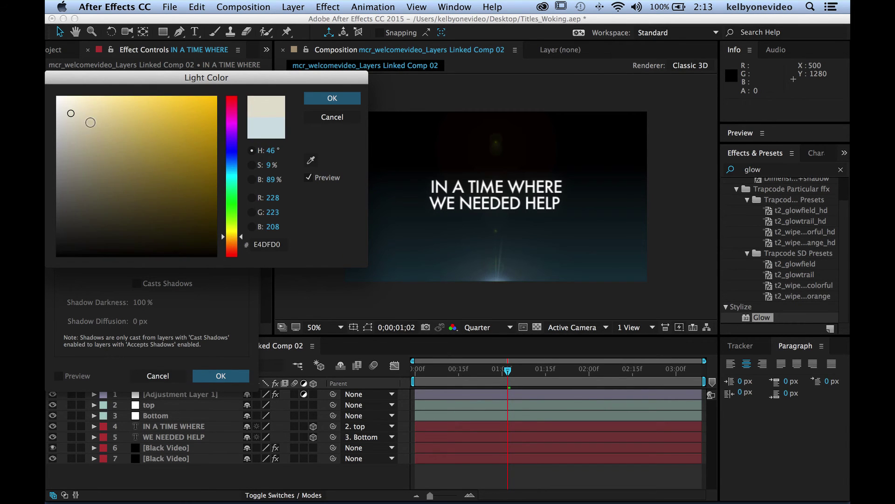
left_click_drag(90, 122, 94, 124)
left_click(322, 101)
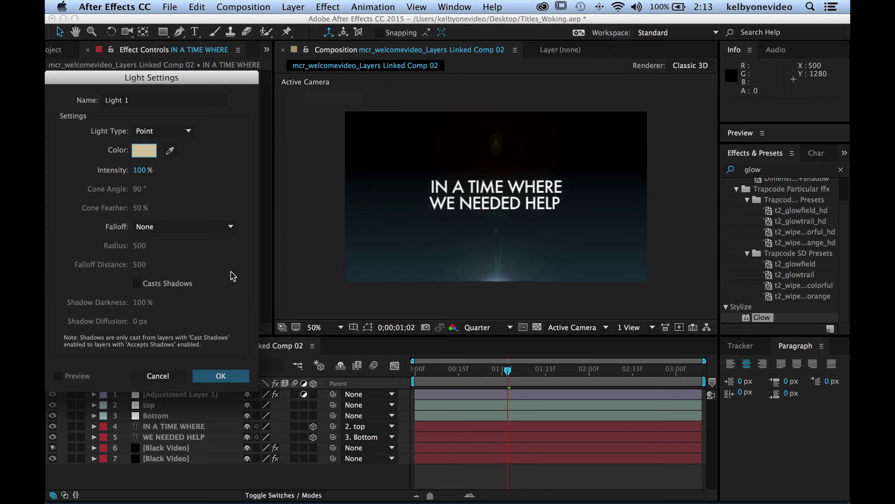
left_click(226, 375)
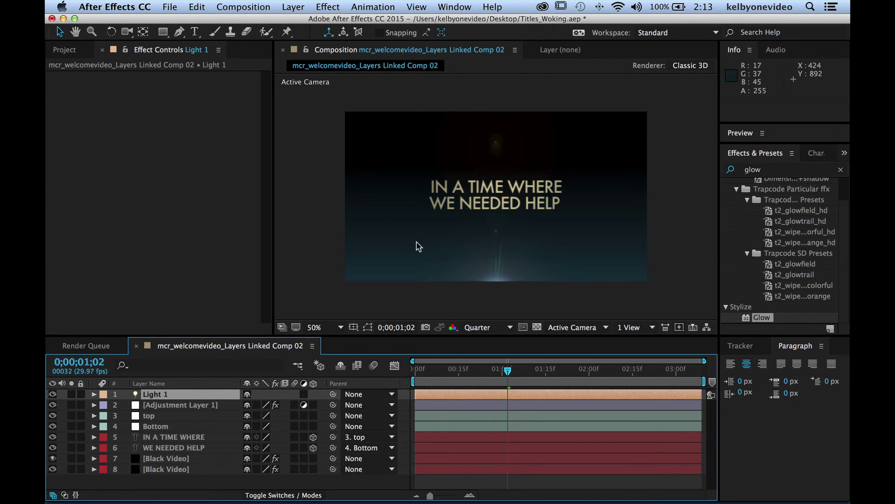
Change Light 1 to a Spot light with a pale warm-white color.
key("super+shift+alt+l")
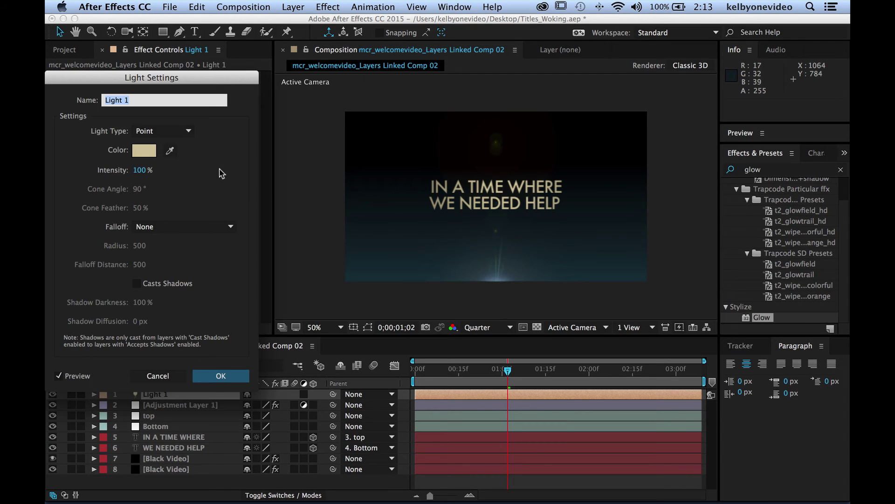
left_click(146, 148)
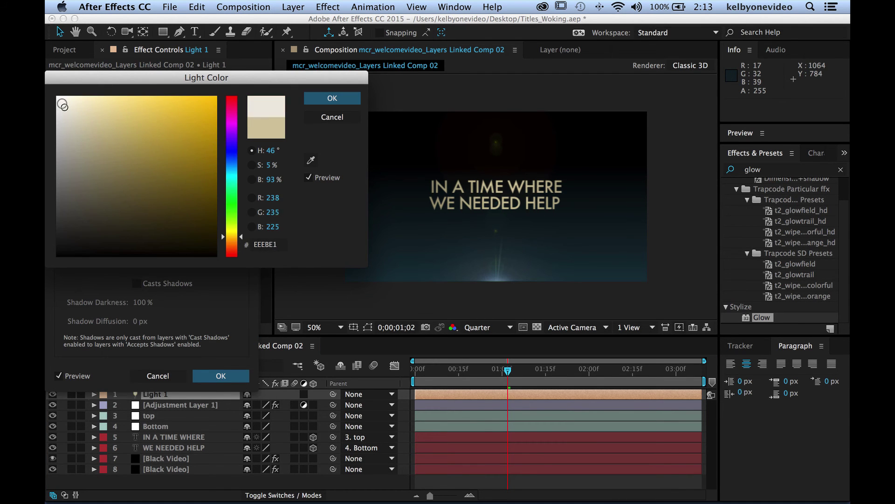
left_click(345, 97)
left_click(148, 131)
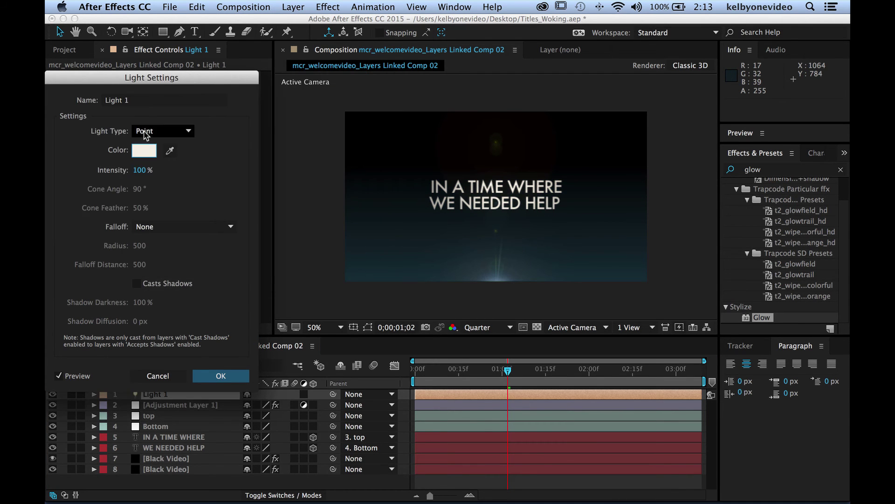
left_click(154, 156)
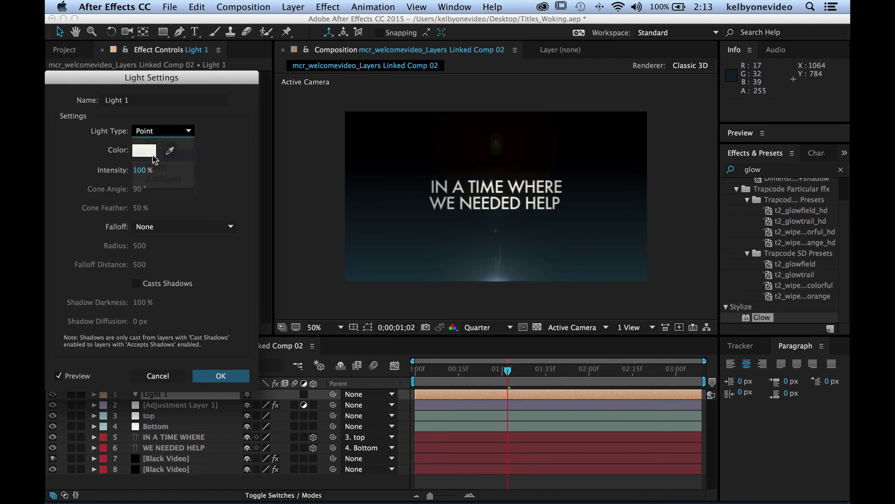
left_click(220, 375)
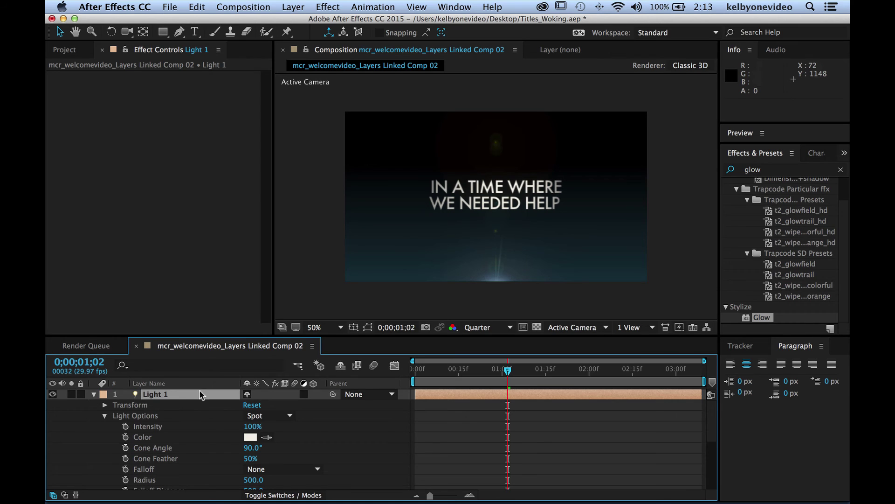
Set Light 1's X position to 980 and its Cone Feather to 100%.
key("p")
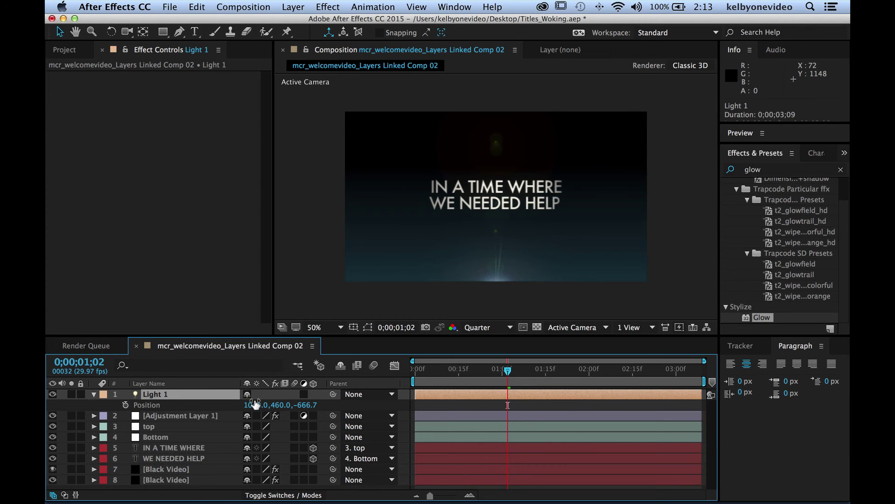
mouse_move(255, 401)
left_mouse_down()
mouse_move(319, 400)
mouse_move(129, 401)
mouse_move(249, 399)
left_mouse_up()
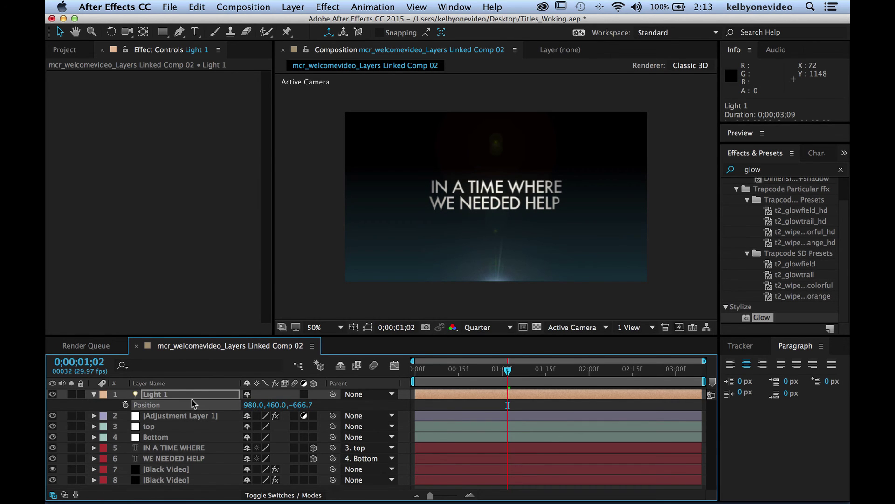
key("a")
key("a")
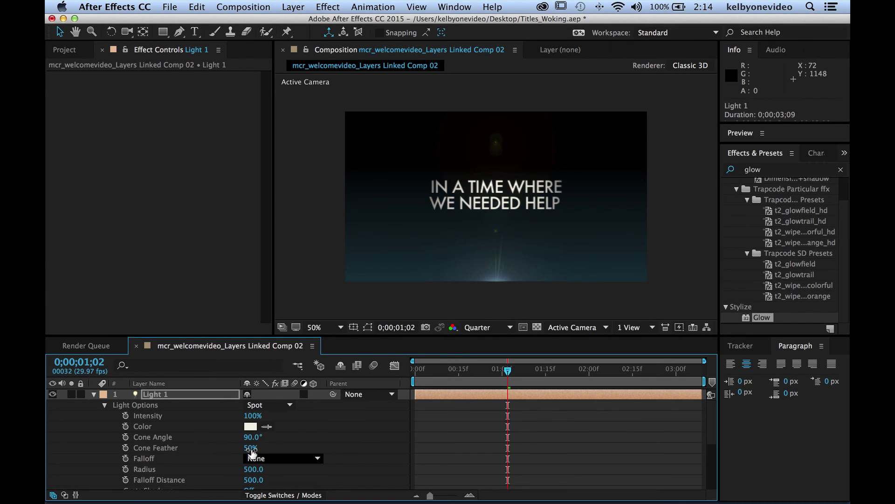
left_click_drag(251, 447, 278, 446)
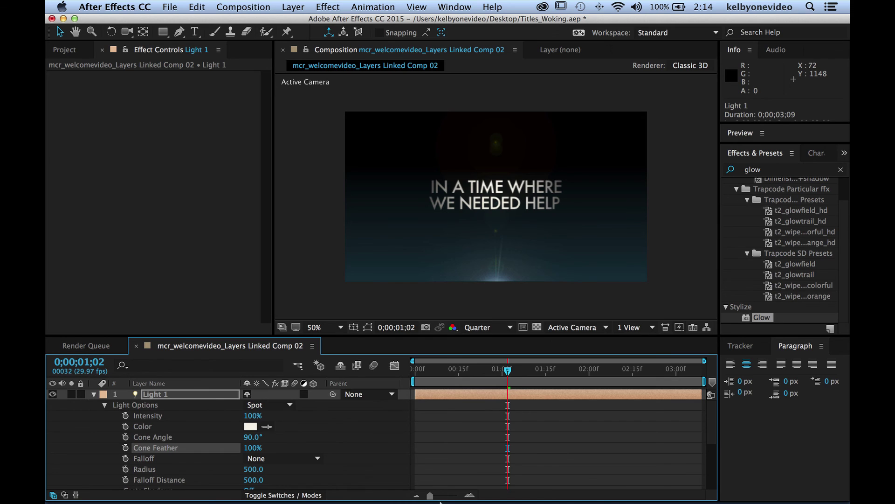
Switch to Premiere Pro and view the first title on V3 in Sequence 01 at 00;00;07;12.
left_click(507, 481)
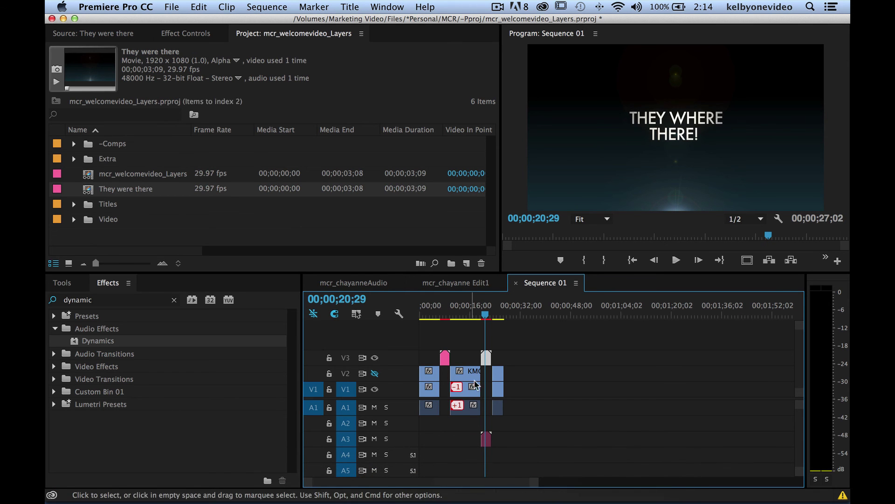
left_click(442, 312)
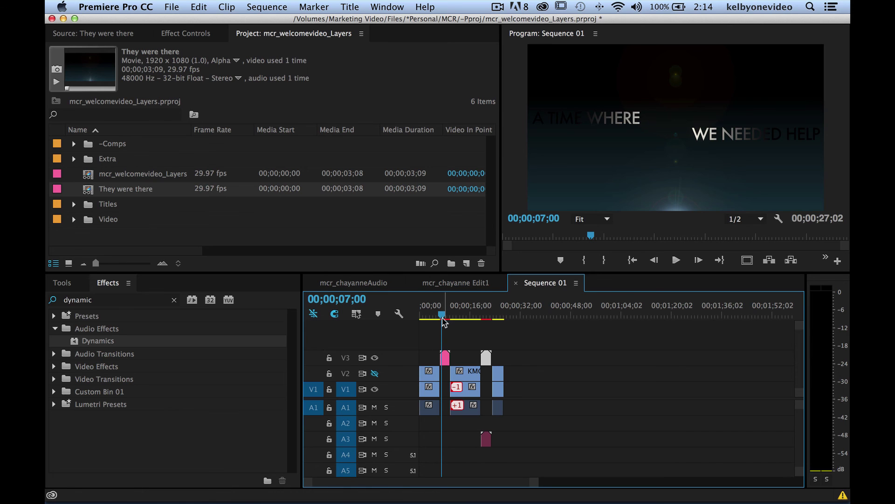
mouse_move(444, 319)
left_mouse_down()
mouse_move(492, 319)
mouse_move(424, 317)
mouse_move(446, 318)
left_mouse_up()
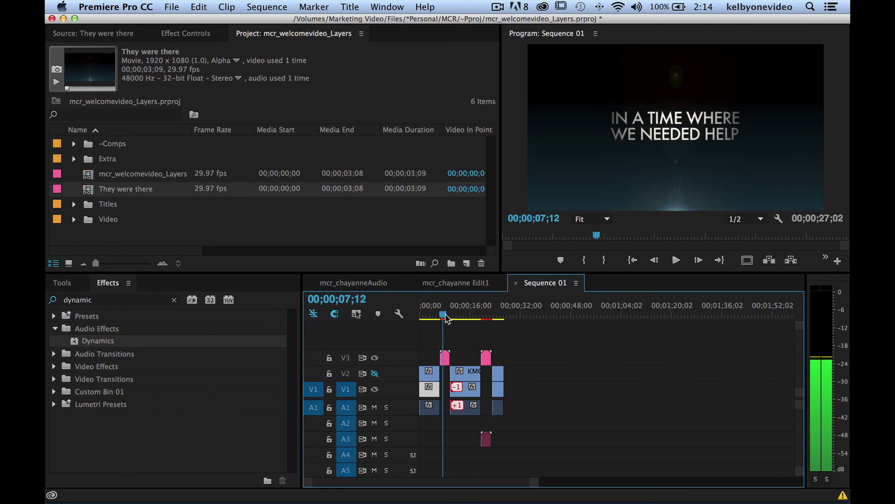
left_click(600, 350)
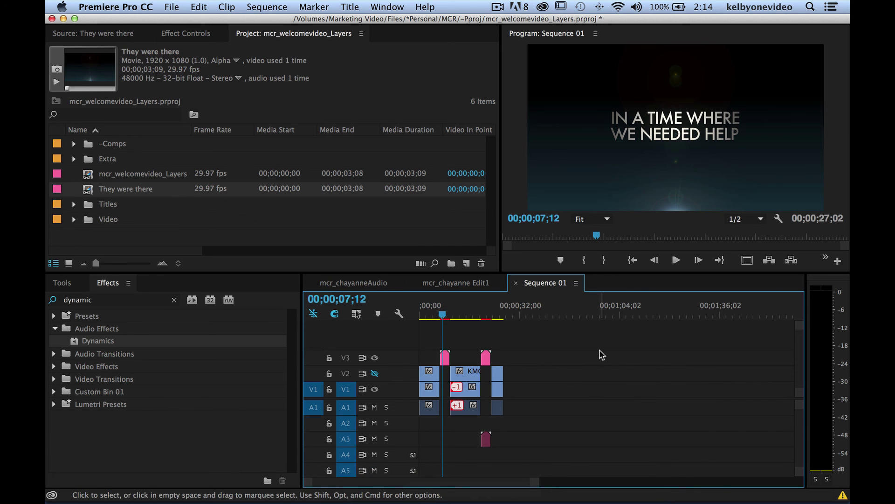